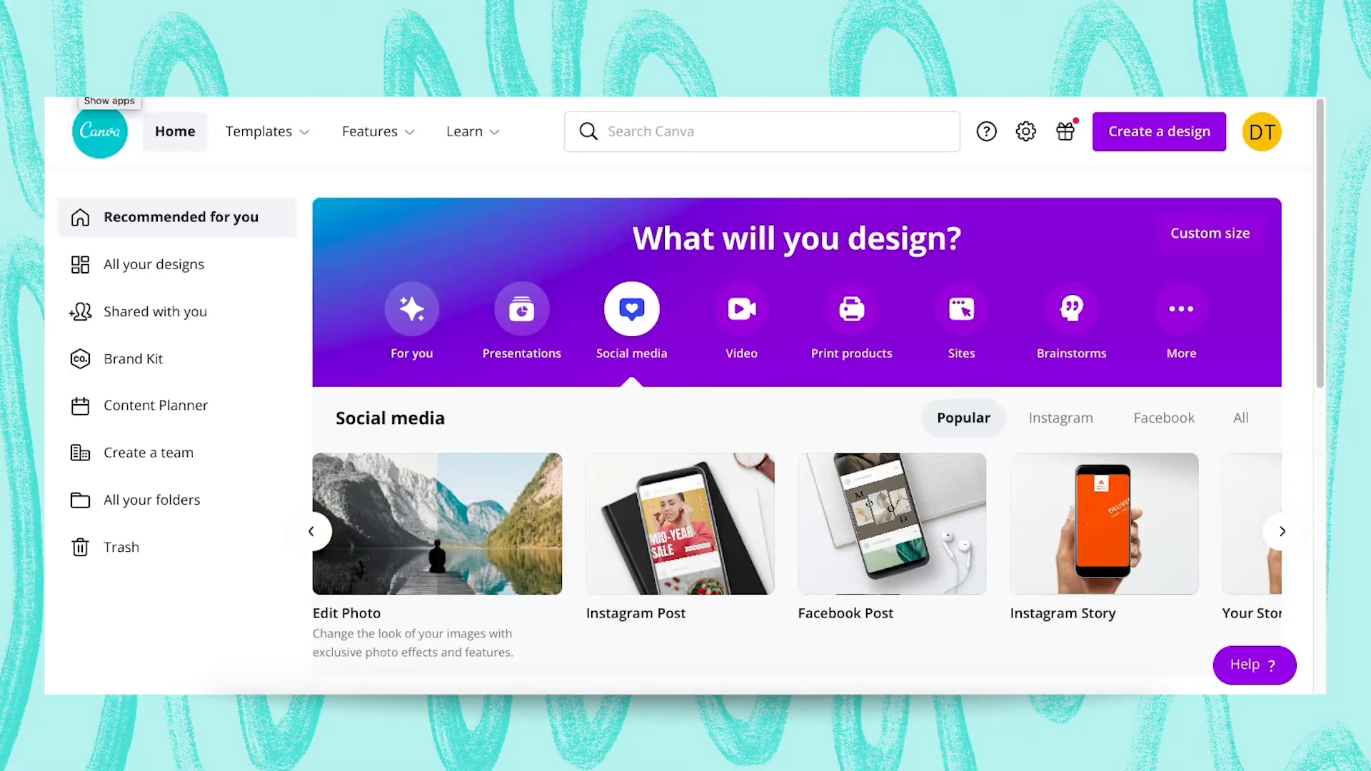
Step: Search for "linkedin banner" and create a blank LinkedIn Banner design at 1584 × 396 px
{"action": "left_click", "coordinate": [705, 133]}
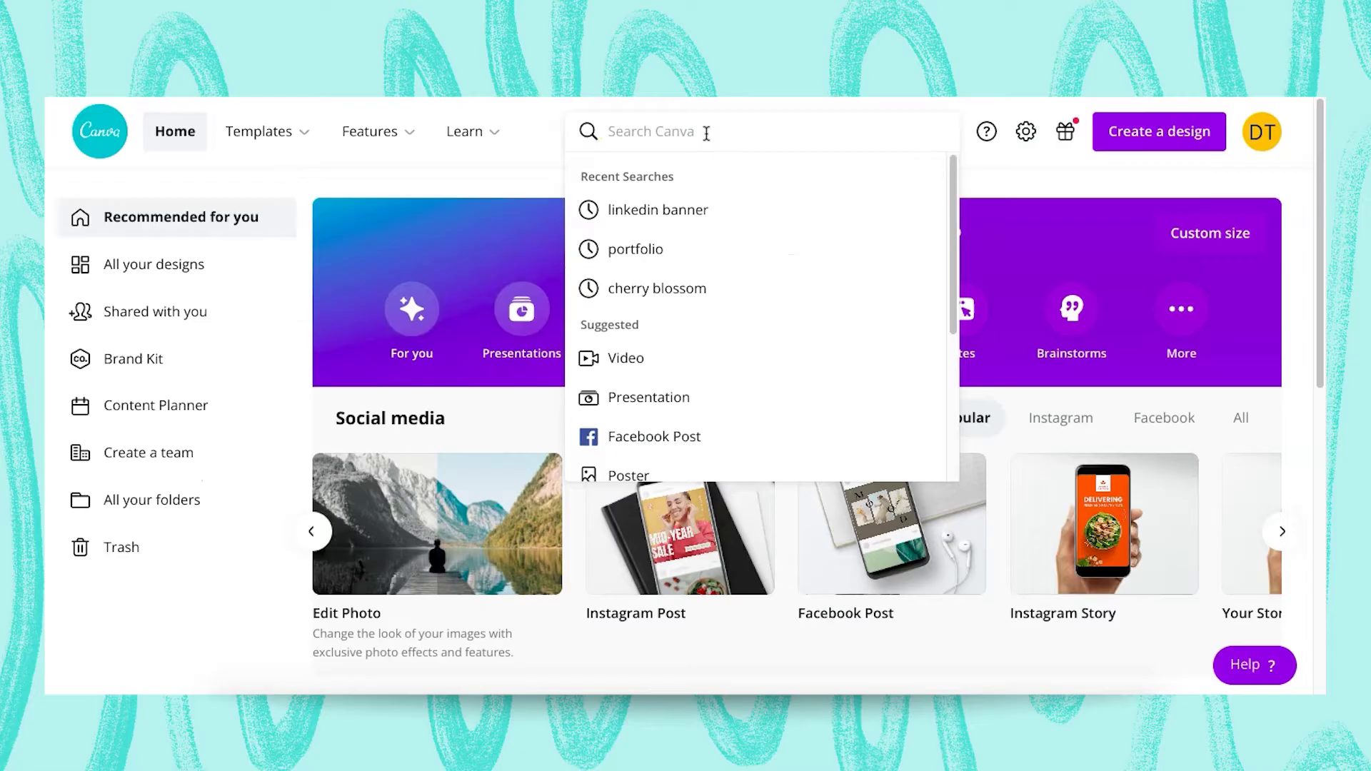
{"action": "type", "text": "linkedin banner"}
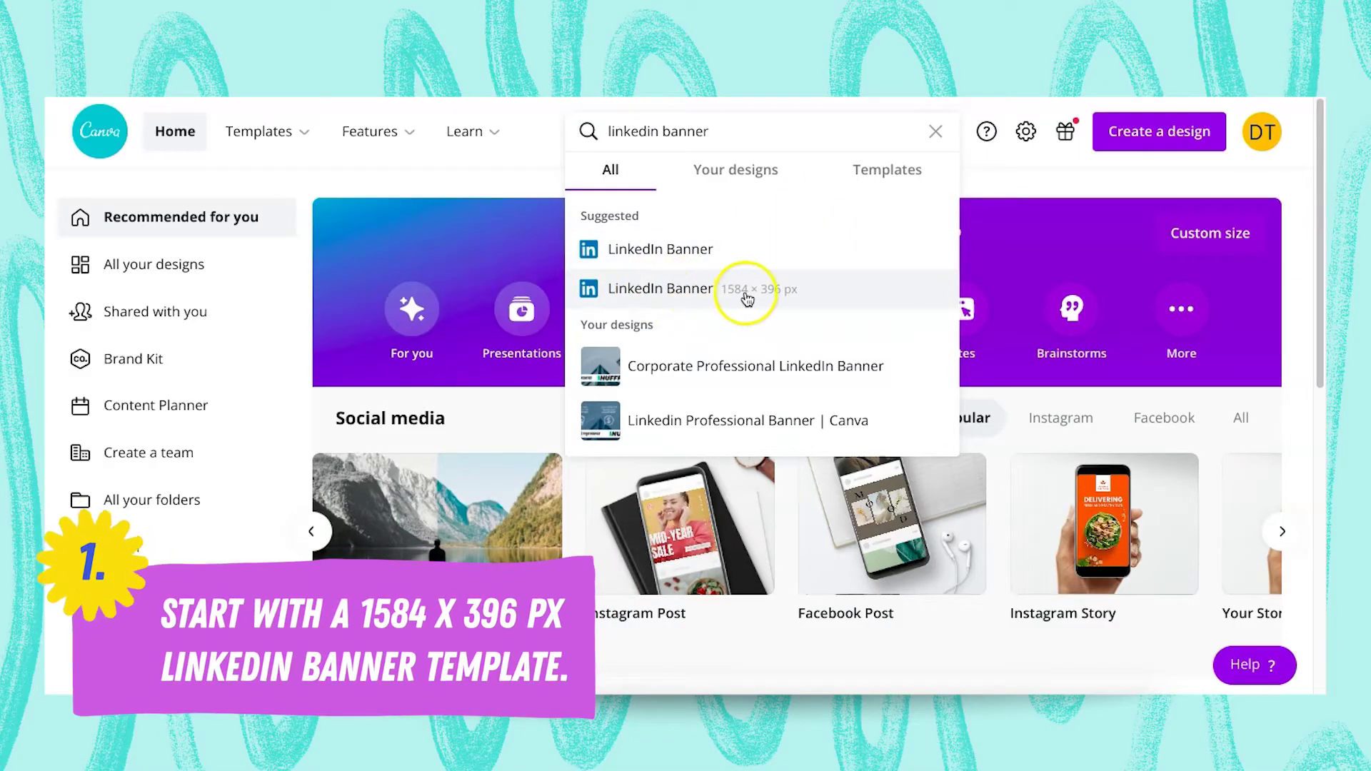
{"action": "left_click", "coordinate": [702, 298]}
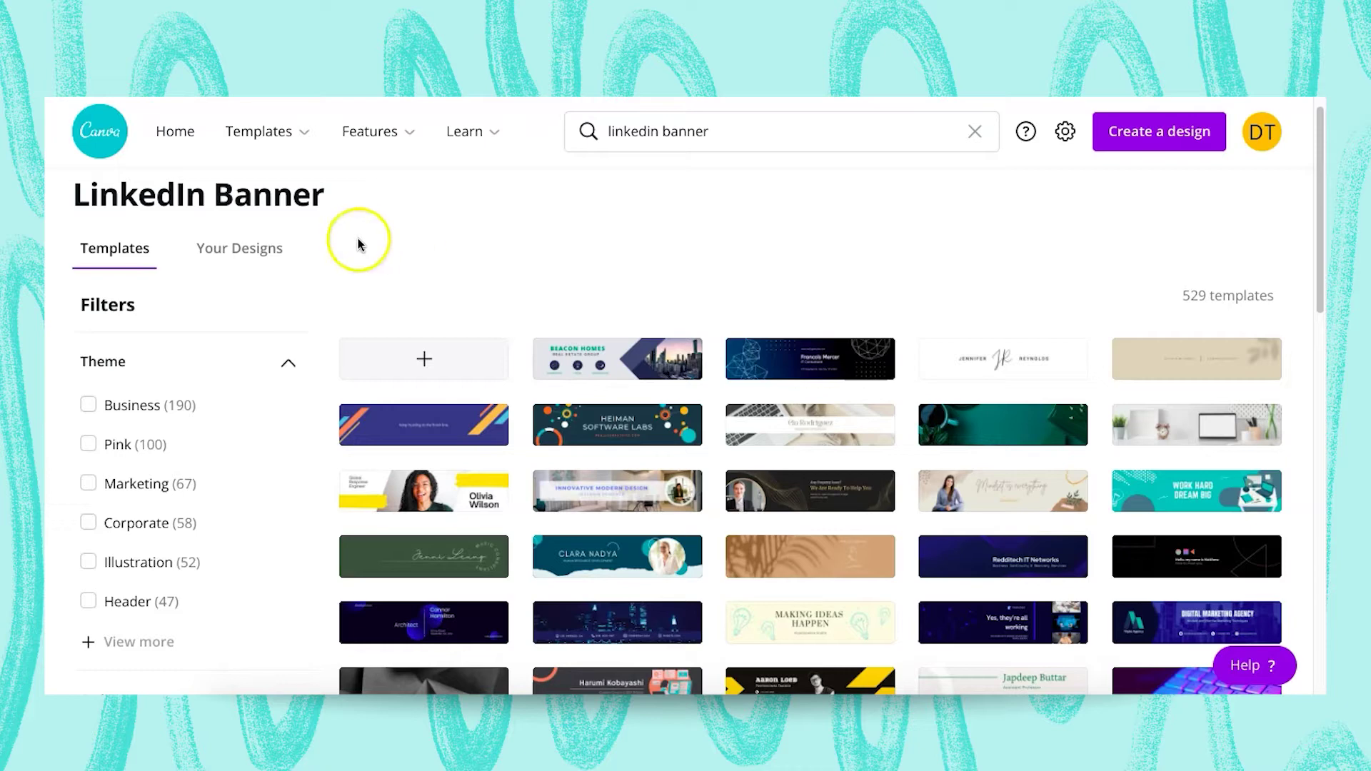
{"action": "left_click", "coordinate": [426, 366]}
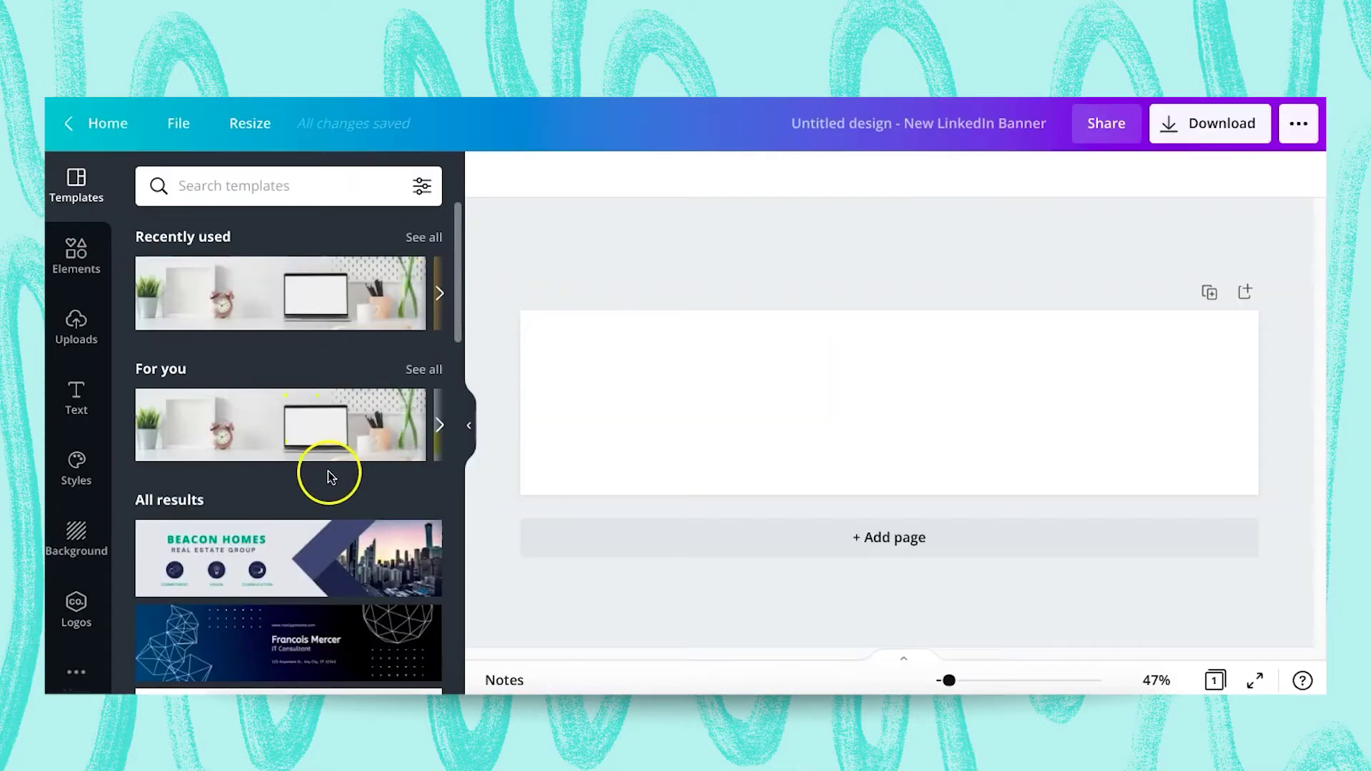
{"action": "scroll", "coordinate": [289, 498], "scroll_direction": "down", "scroll_amount": 3}
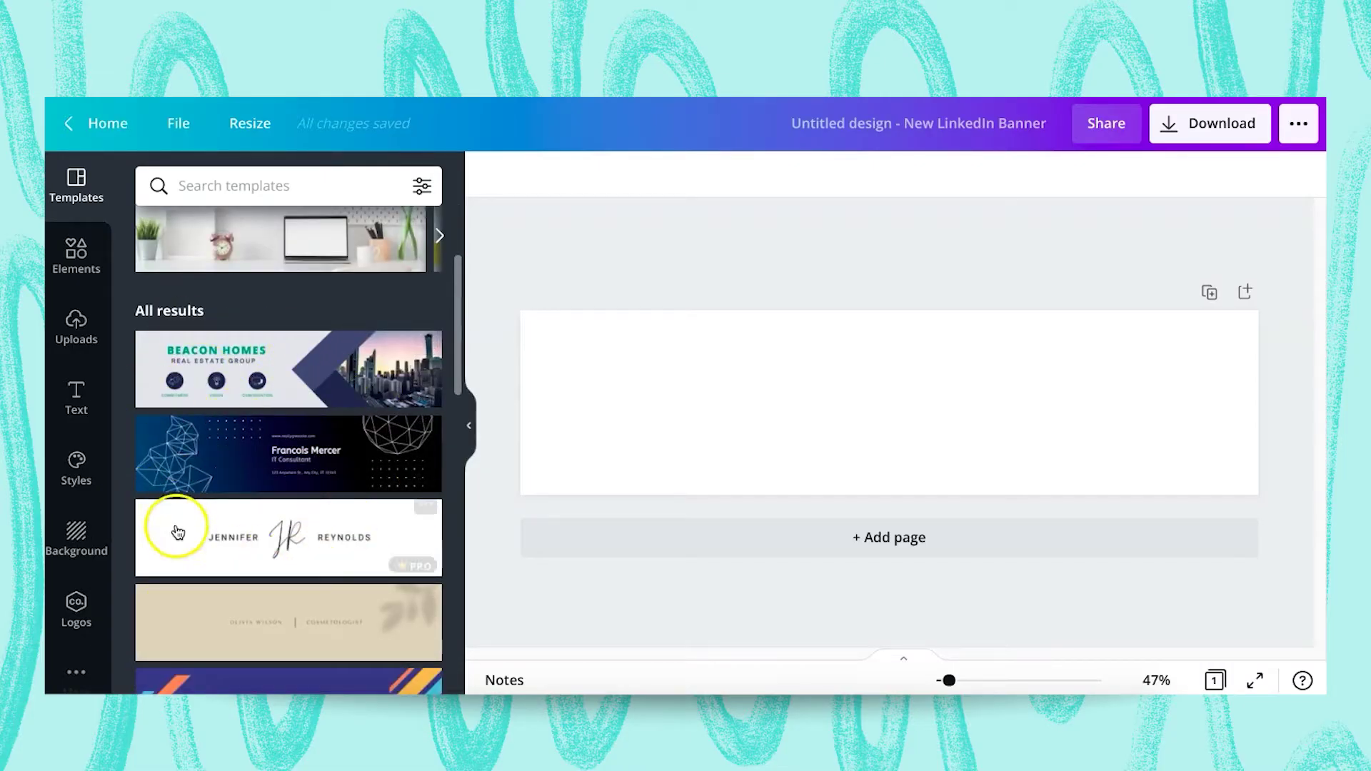
{"action": "scroll", "coordinate": [217, 564], "scroll_direction": "down", "scroll_amount": 7}
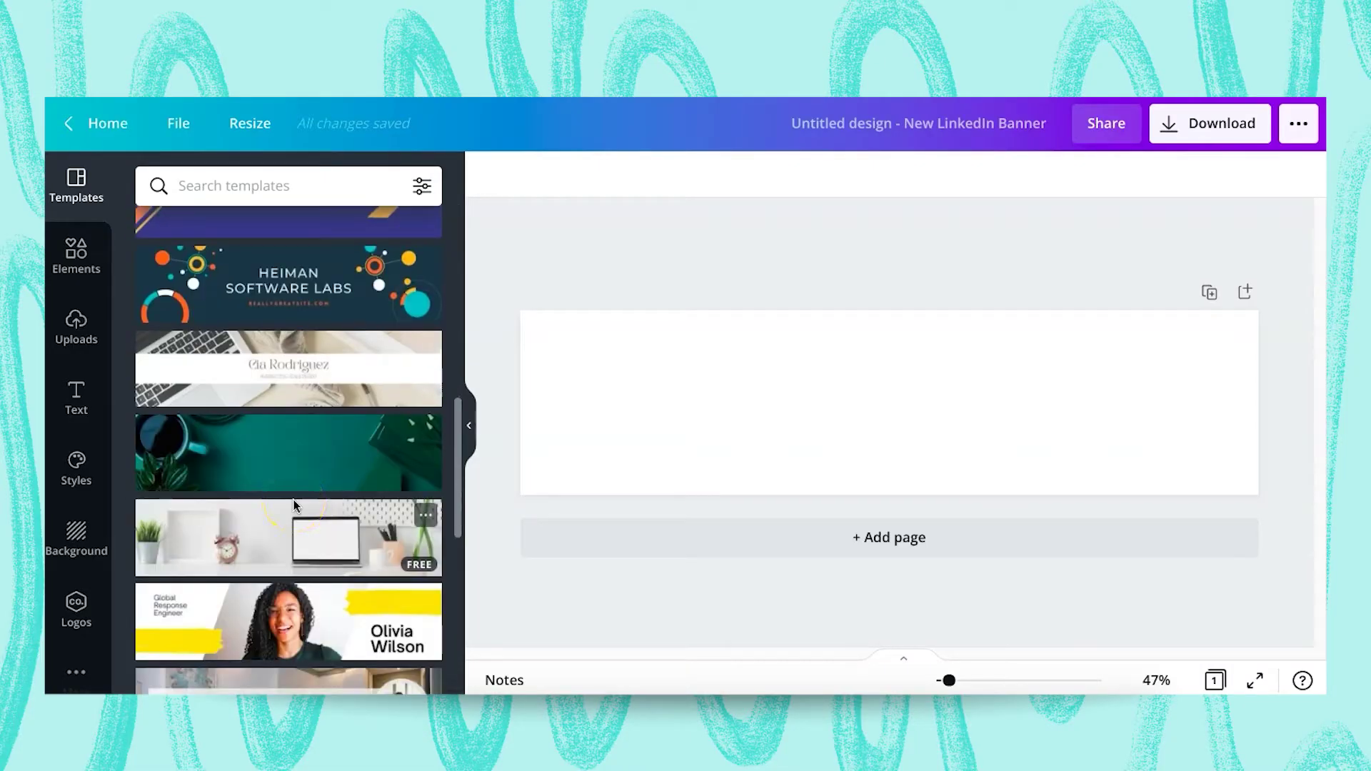
{"action": "scroll", "coordinate": [269, 521], "scroll_direction": "up", "scroll_amount": 10}
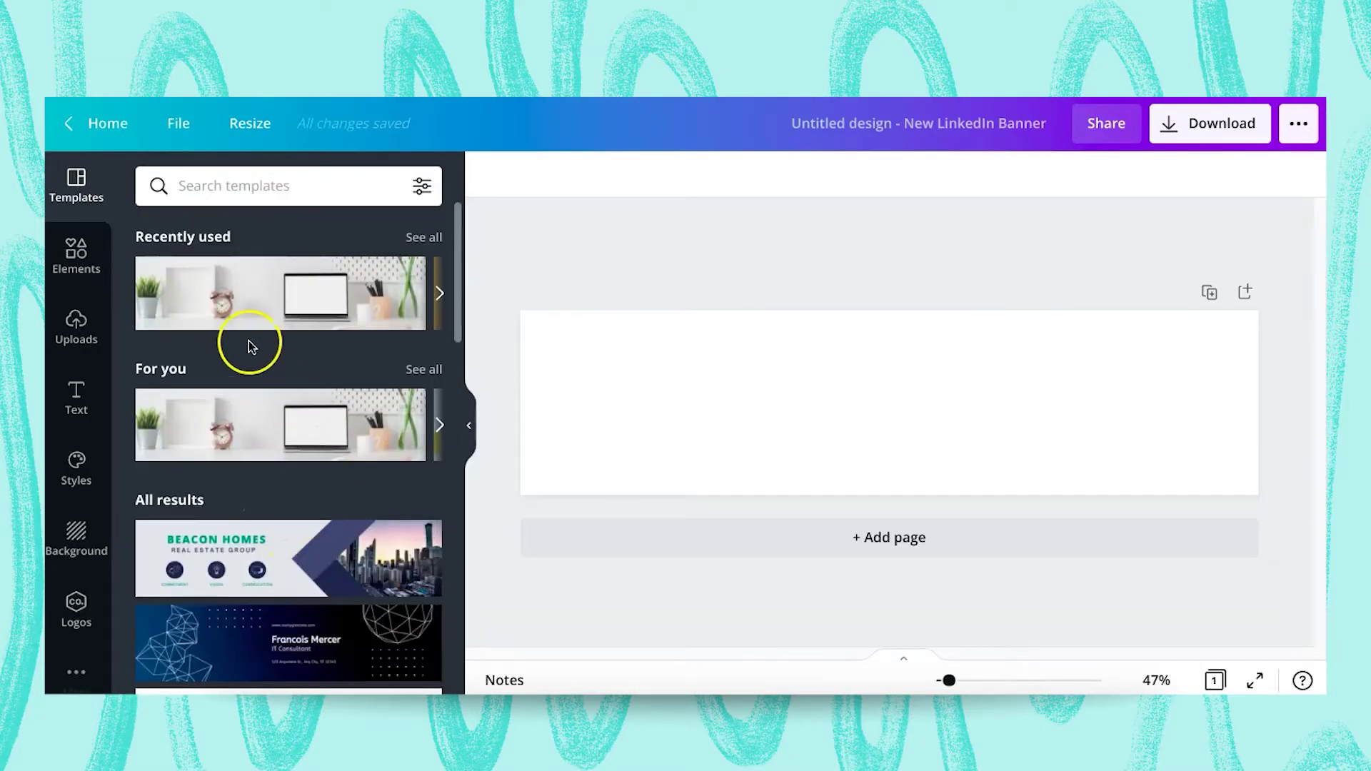
Step: Fill the banner background with the pale pink from the Rosettes and Cream brand palette
{"action": "left_click", "coordinate": [76, 467]}
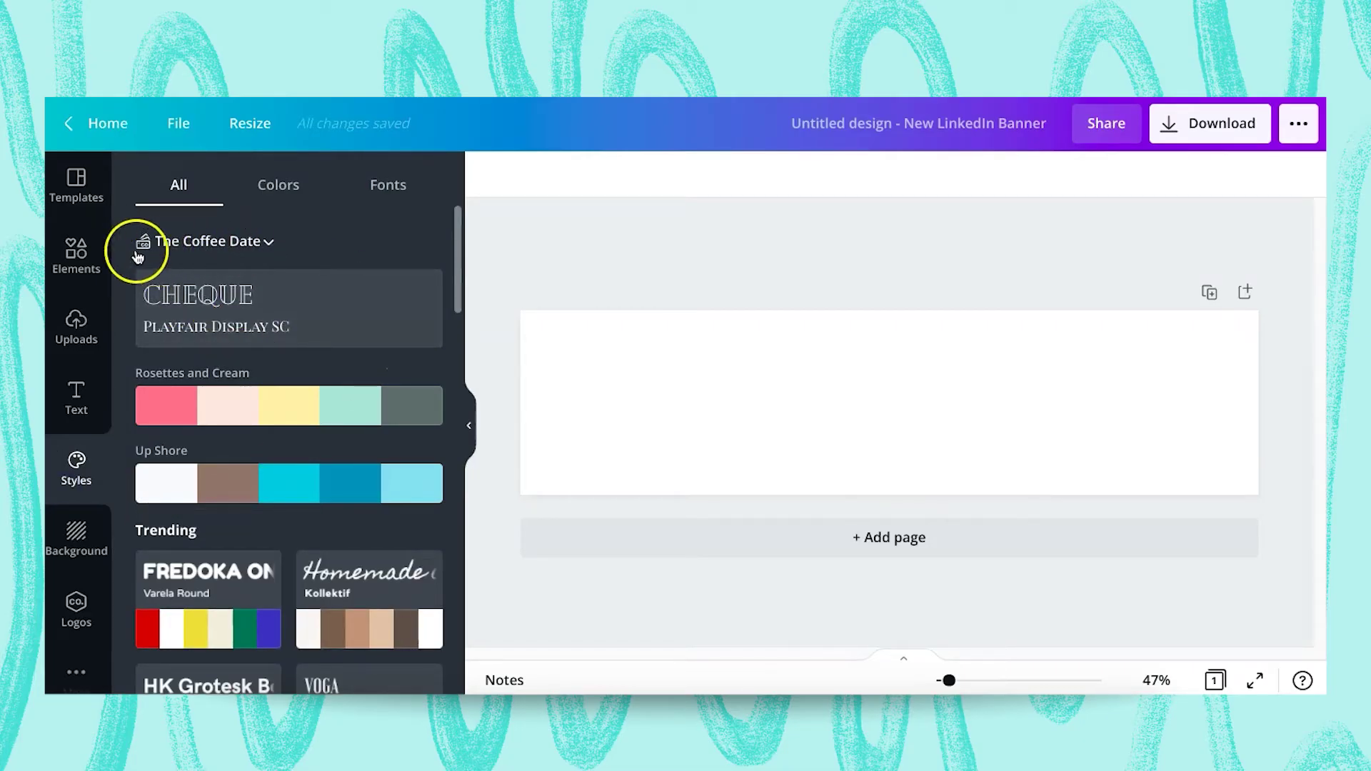
{"action": "left_click", "coordinate": [279, 184]}
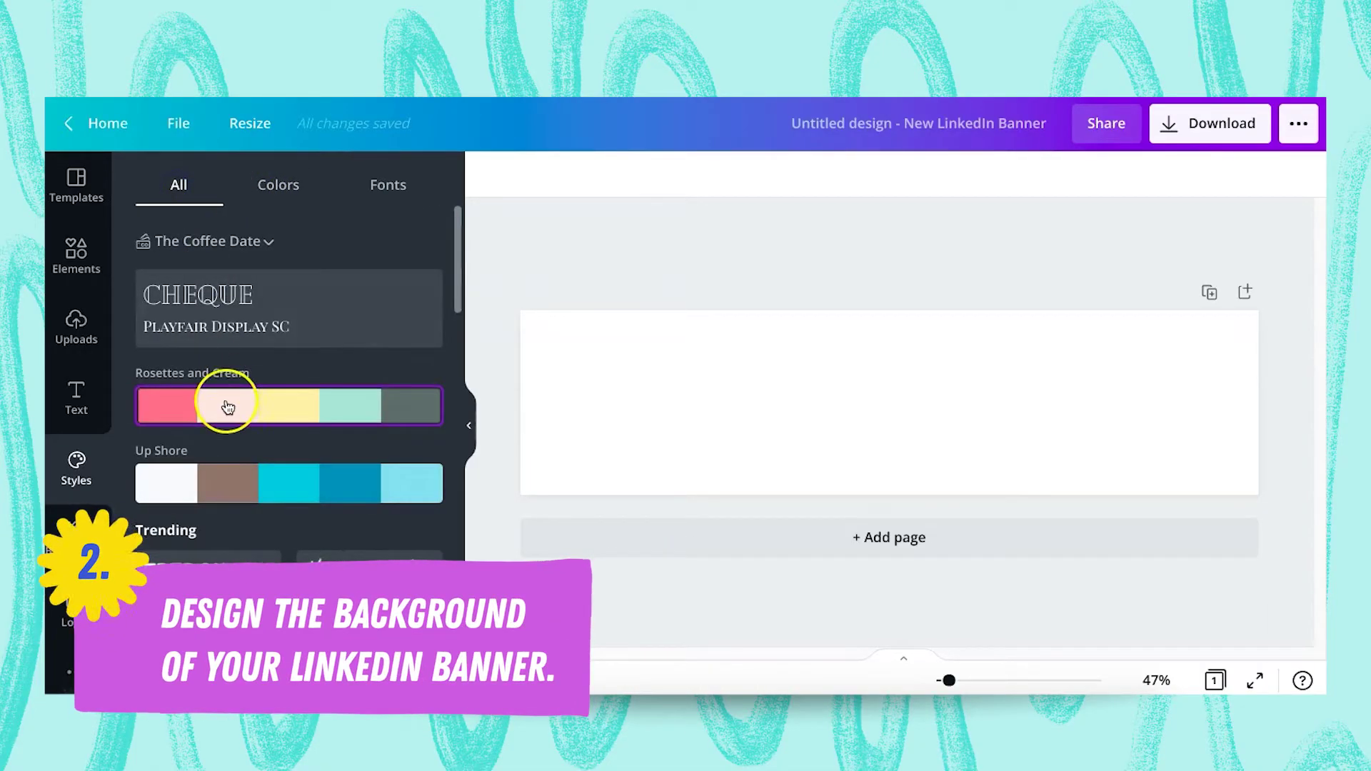
{"action": "left_click", "coordinate": [213, 404]}
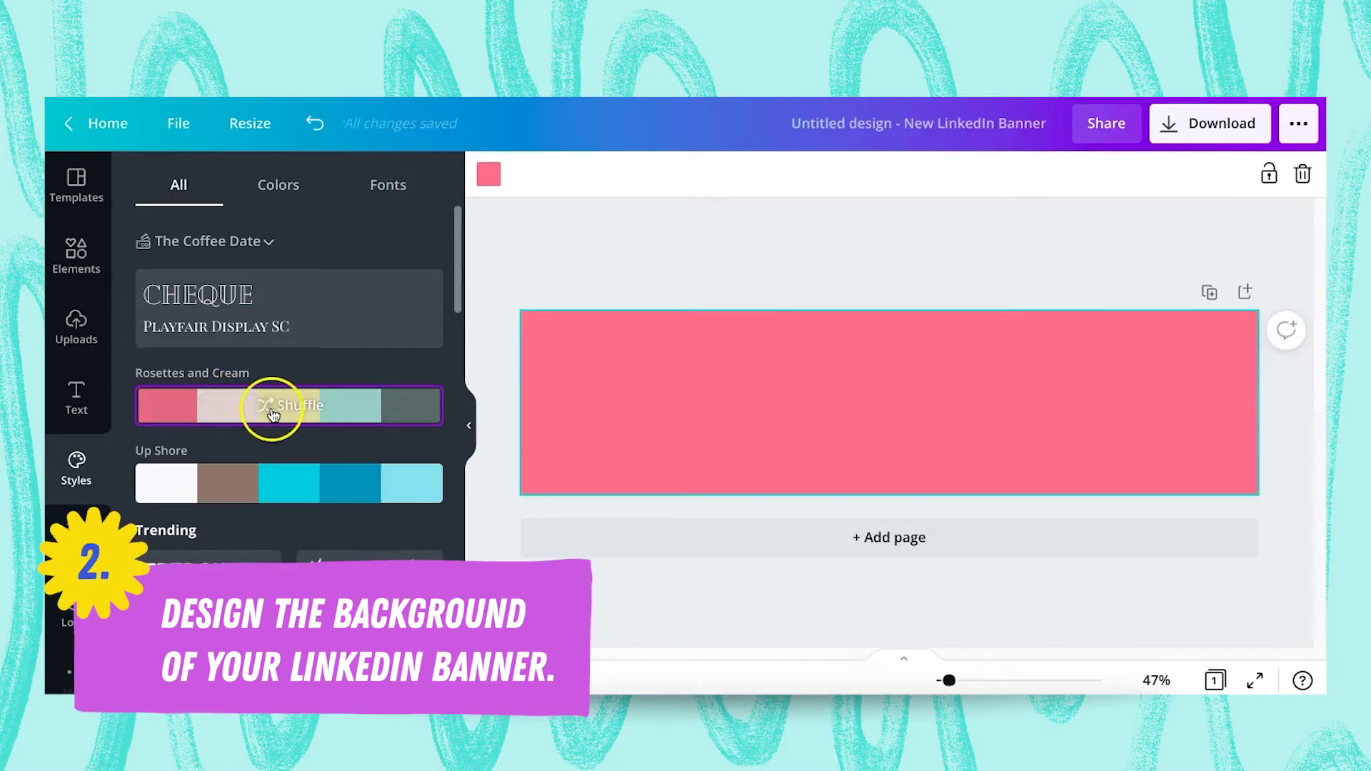
{"action": "left_click", "coordinate": [488, 176]}
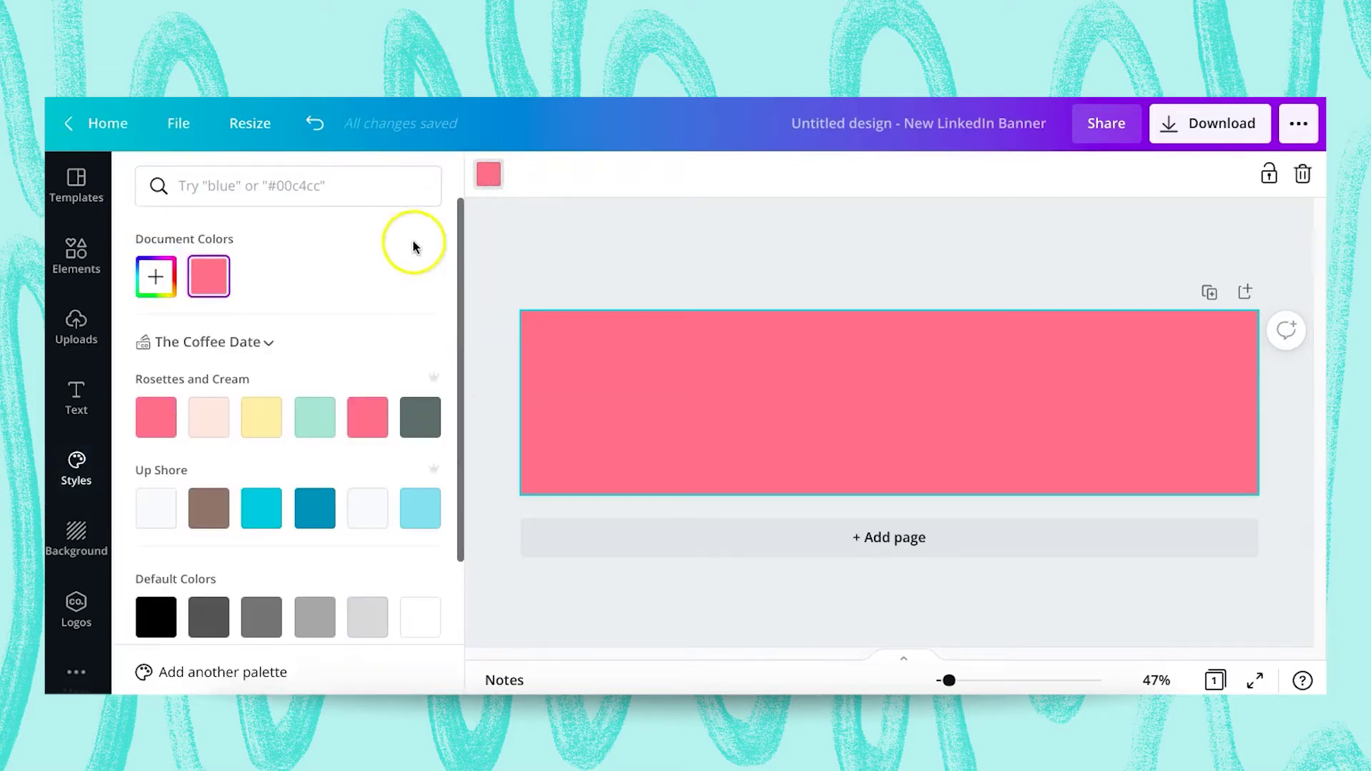
{"action": "left_click_drag", "start_coordinate": [459, 346], "coordinate": [459, 410]}
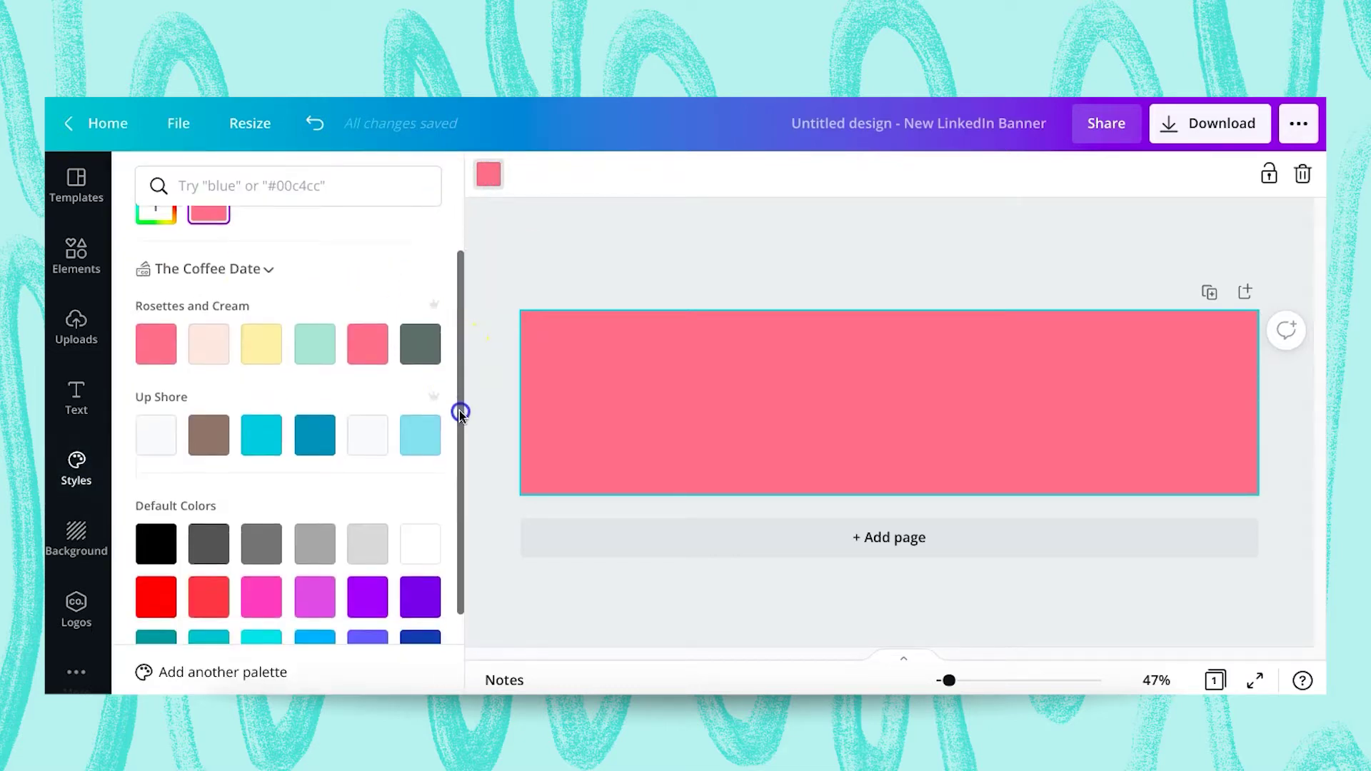
{"action": "left_click", "coordinate": [209, 349]}
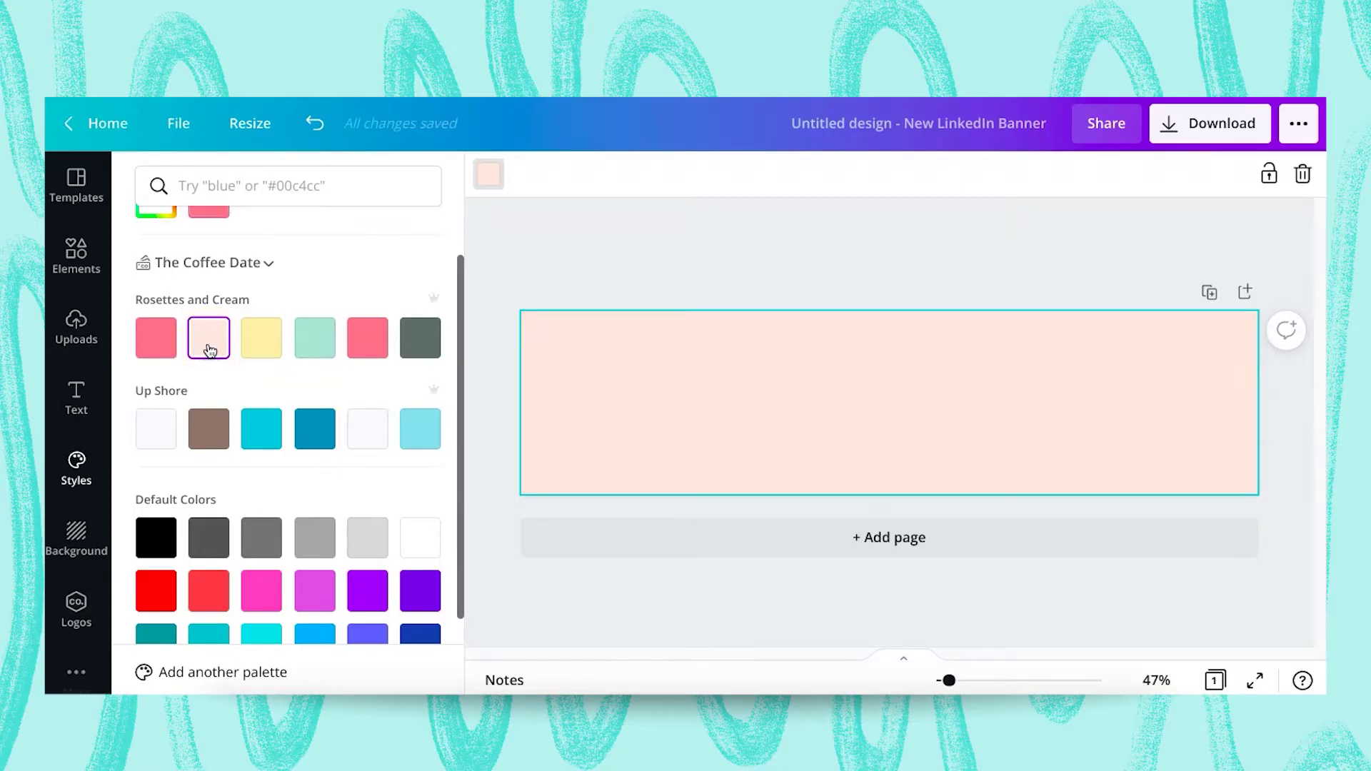
{"action": "left_click", "coordinate": [576, 238]}
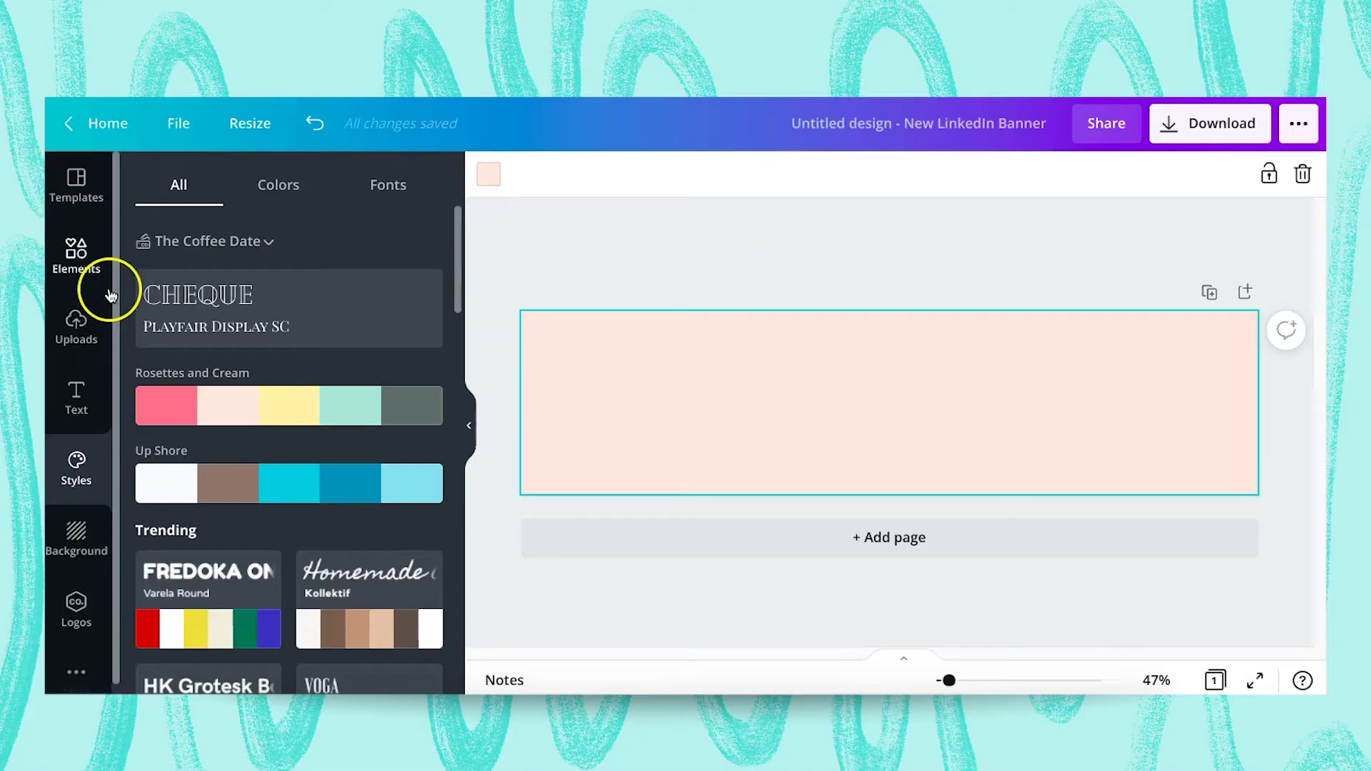
Step: Add a square shape and stretch it past the banner's edges so it covers the right half
{"action": "left_click", "coordinate": [72, 276]}
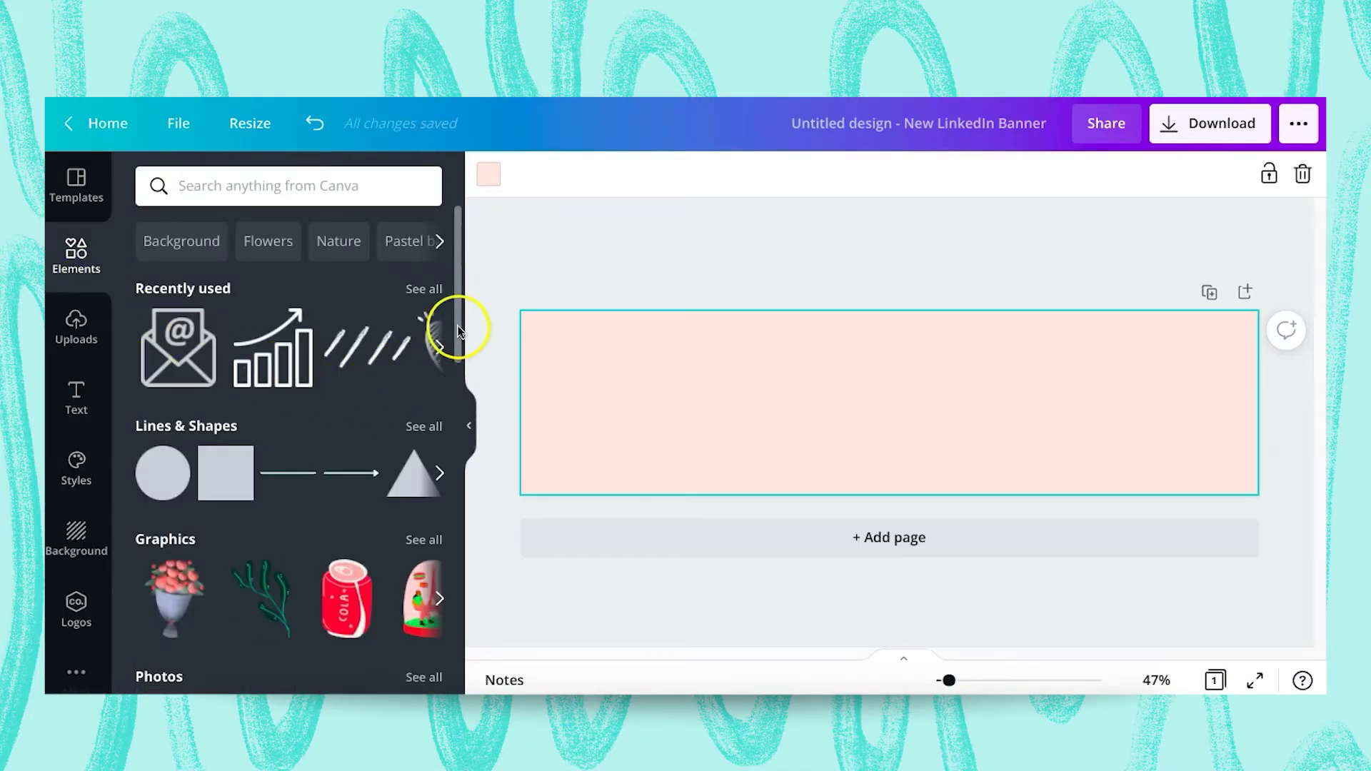
{"action": "left_click_drag", "start_coordinate": [458, 327], "coordinate": [458, 351]}
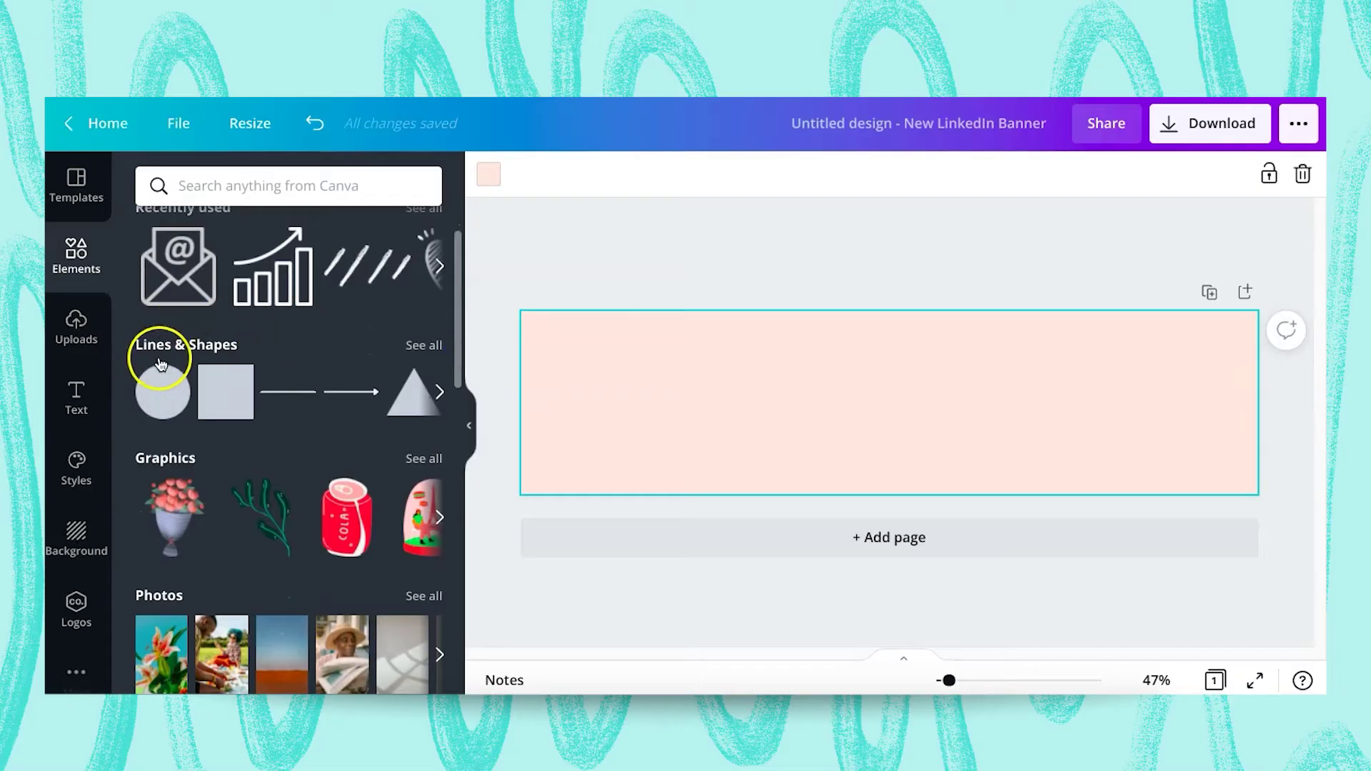
{"action": "left_click", "coordinate": [208, 390]}
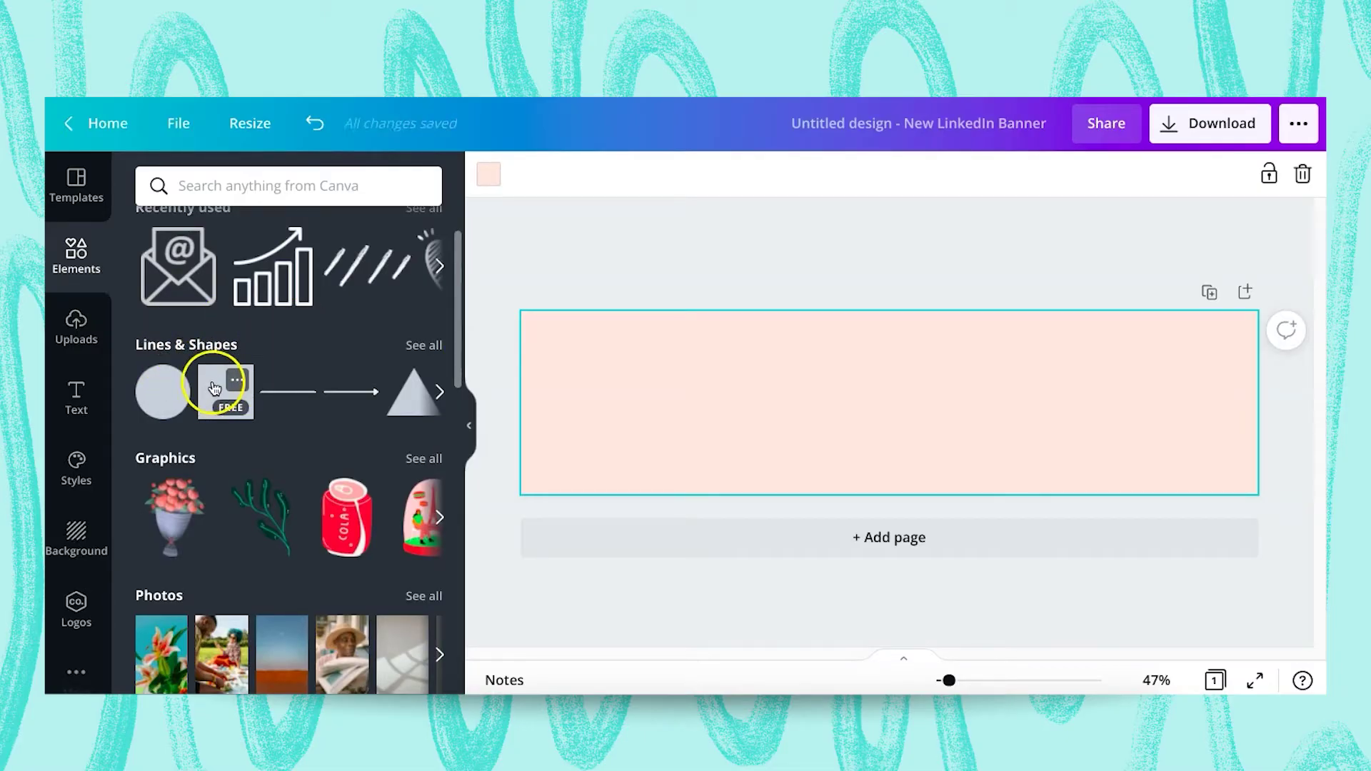
{"action": "left_click_drag", "start_coordinate": [886, 375], "coordinate": [1034, 267]}
{"action": "left_click_drag", "start_coordinate": [1040, 447], "coordinate": [1038, 557]}
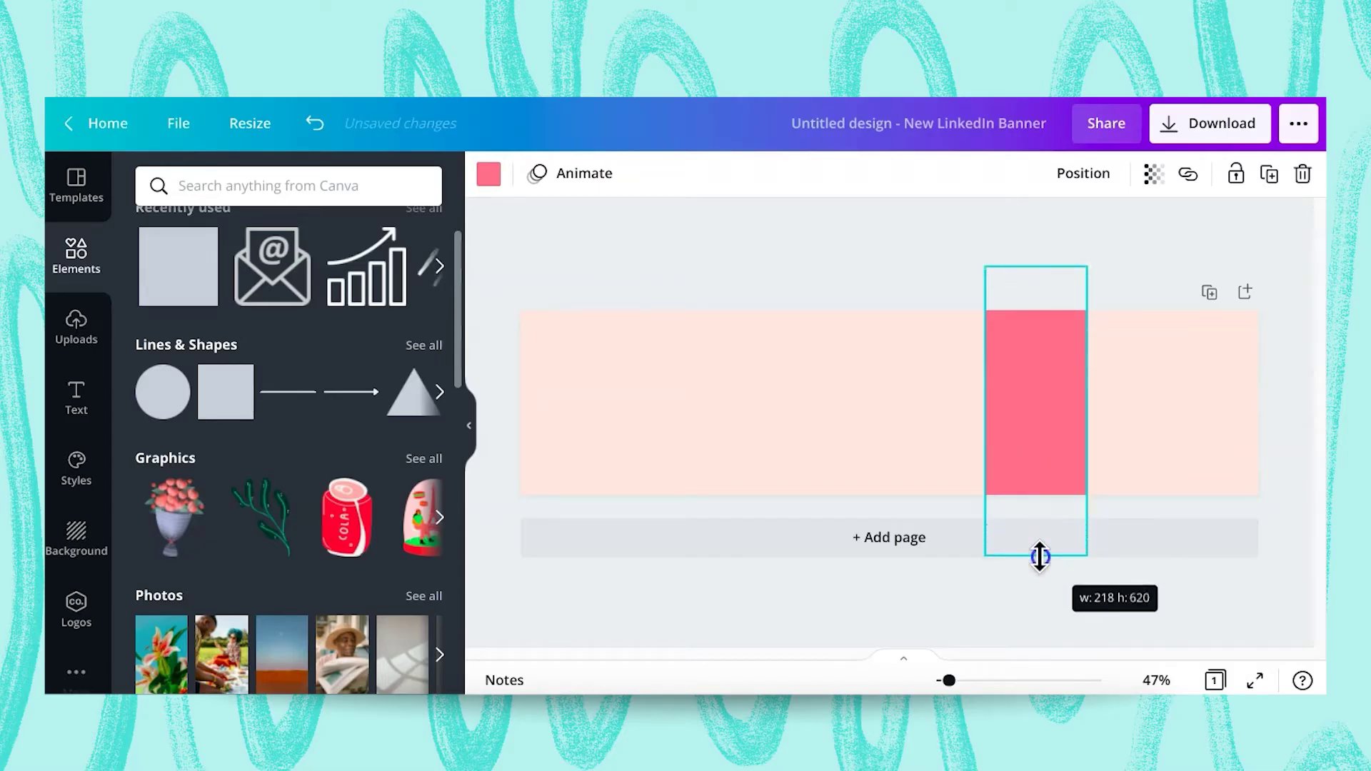
{"action": "left_click_drag", "start_coordinate": [1089, 416], "coordinate": [1294, 424]}
{"action": "left_click_drag", "start_coordinate": [986, 407], "coordinate": [872, 409]}
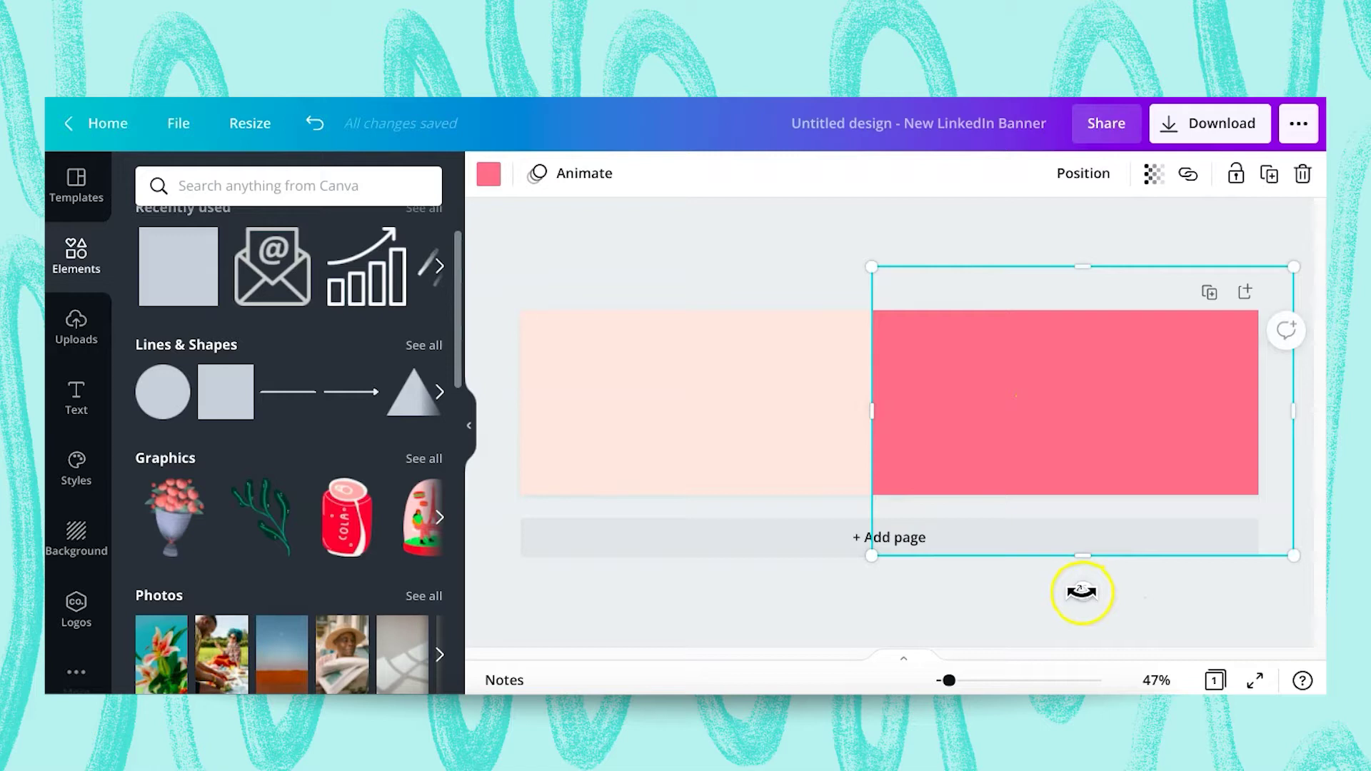
Step: Rotate the rectangle counterclockwise and reposition it so its slanted edge divides the banner diagonally just right of centre
{"action": "left_click_drag", "start_coordinate": [1082, 592], "coordinate": [1171, 607]}
{"action": "left_click_drag", "start_coordinate": [1025, 286], "coordinate": [924, 178]}
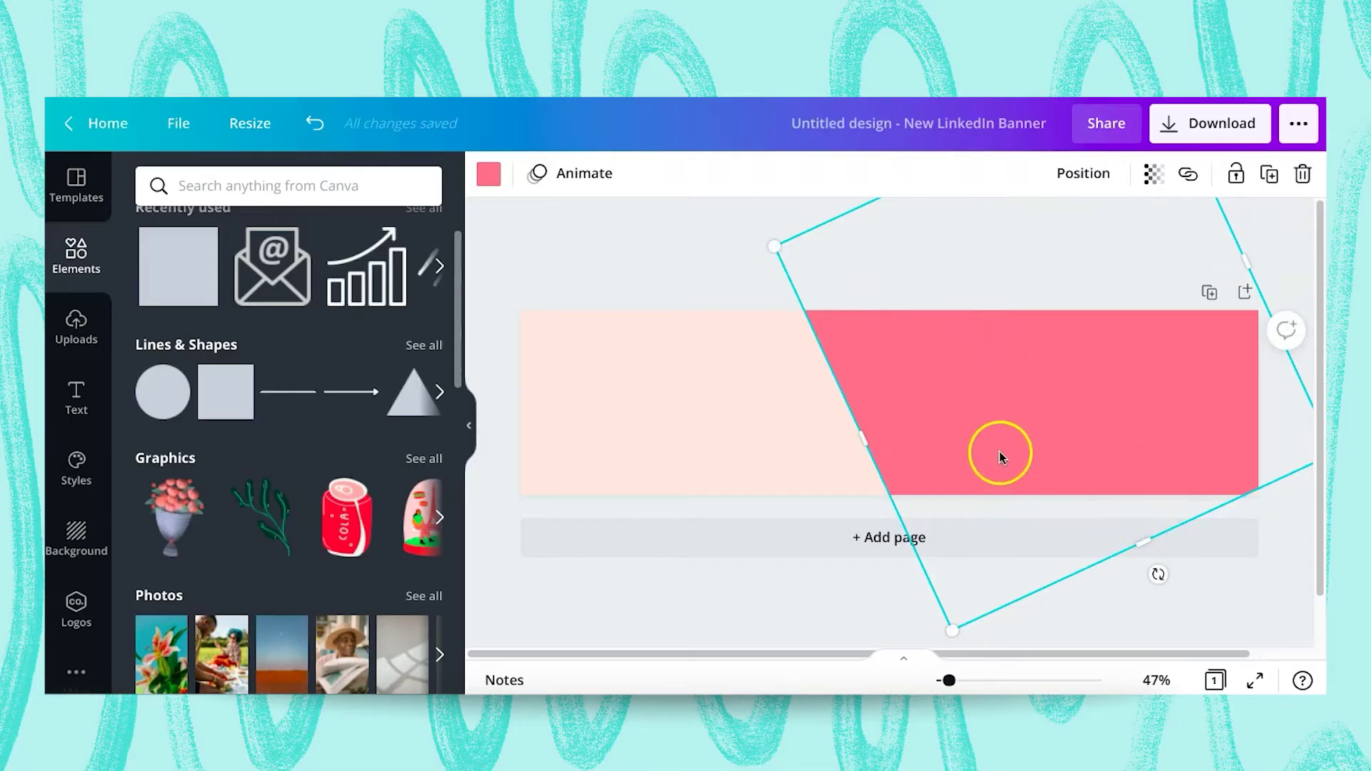
{"action": "left_click_drag", "start_coordinate": [1142, 541], "coordinate": [1152, 554]}
{"action": "left_click", "coordinate": [1054, 459]}
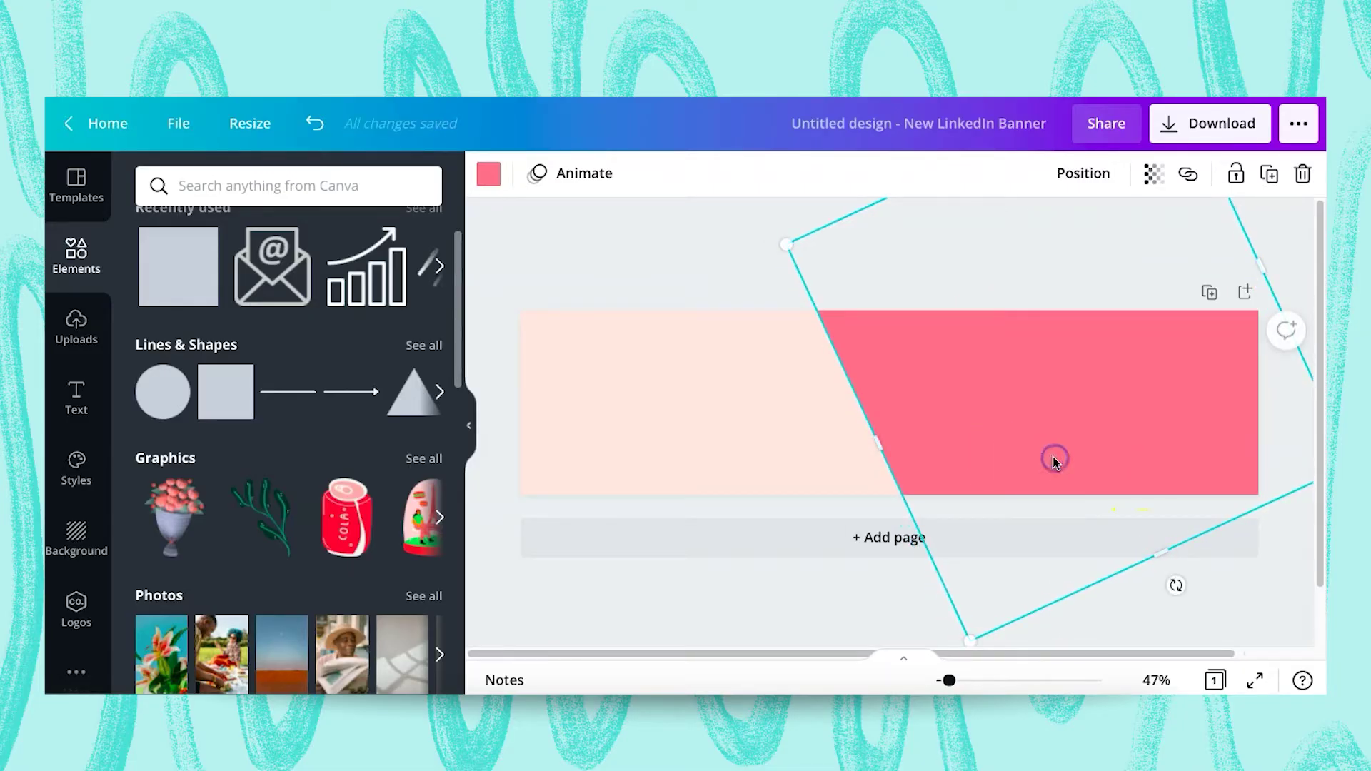
{"action": "left_click_drag", "start_coordinate": [1032, 432], "coordinate": [1066, 427]}
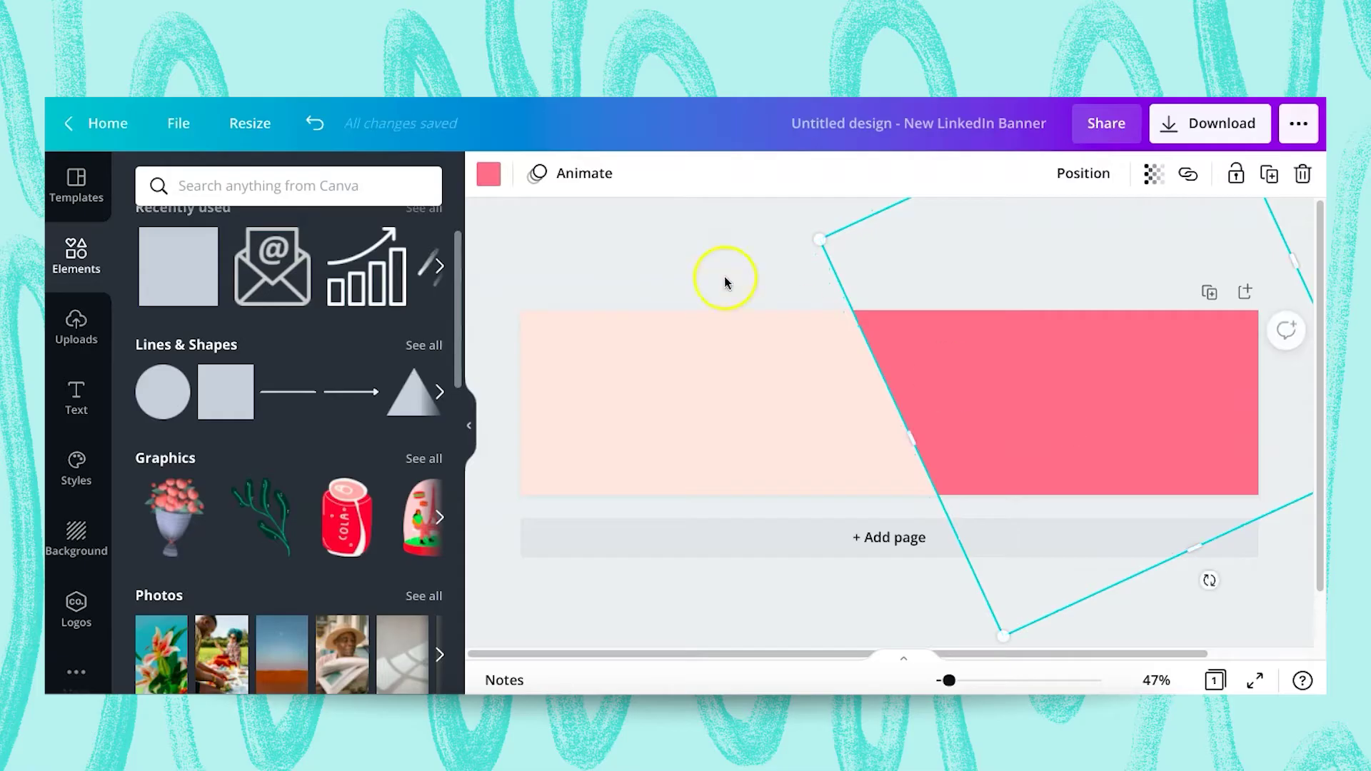
Step: Recolor the slanted rectangle to white from the default colors
{"action": "left_click", "coordinate": [488, 176]}
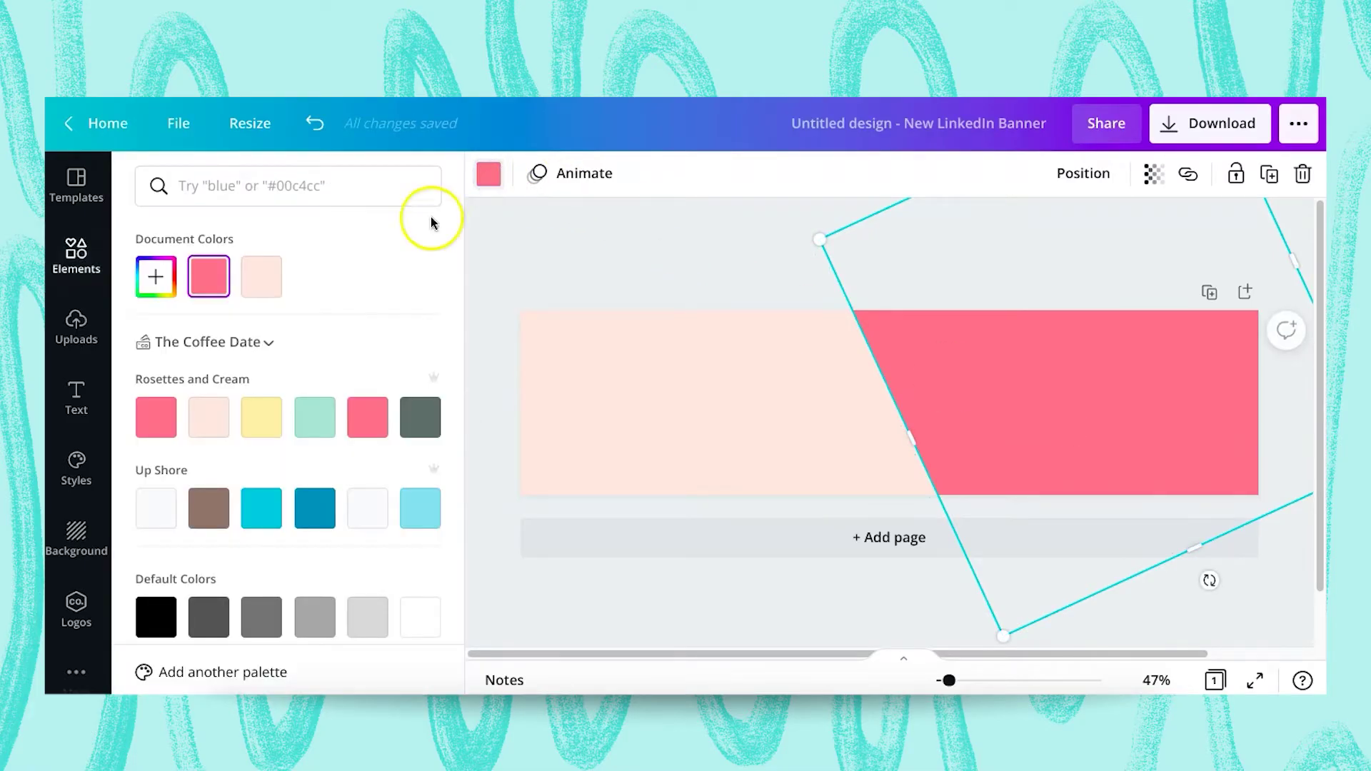
{"action": "left_click", "coordinate": [370, 508]}
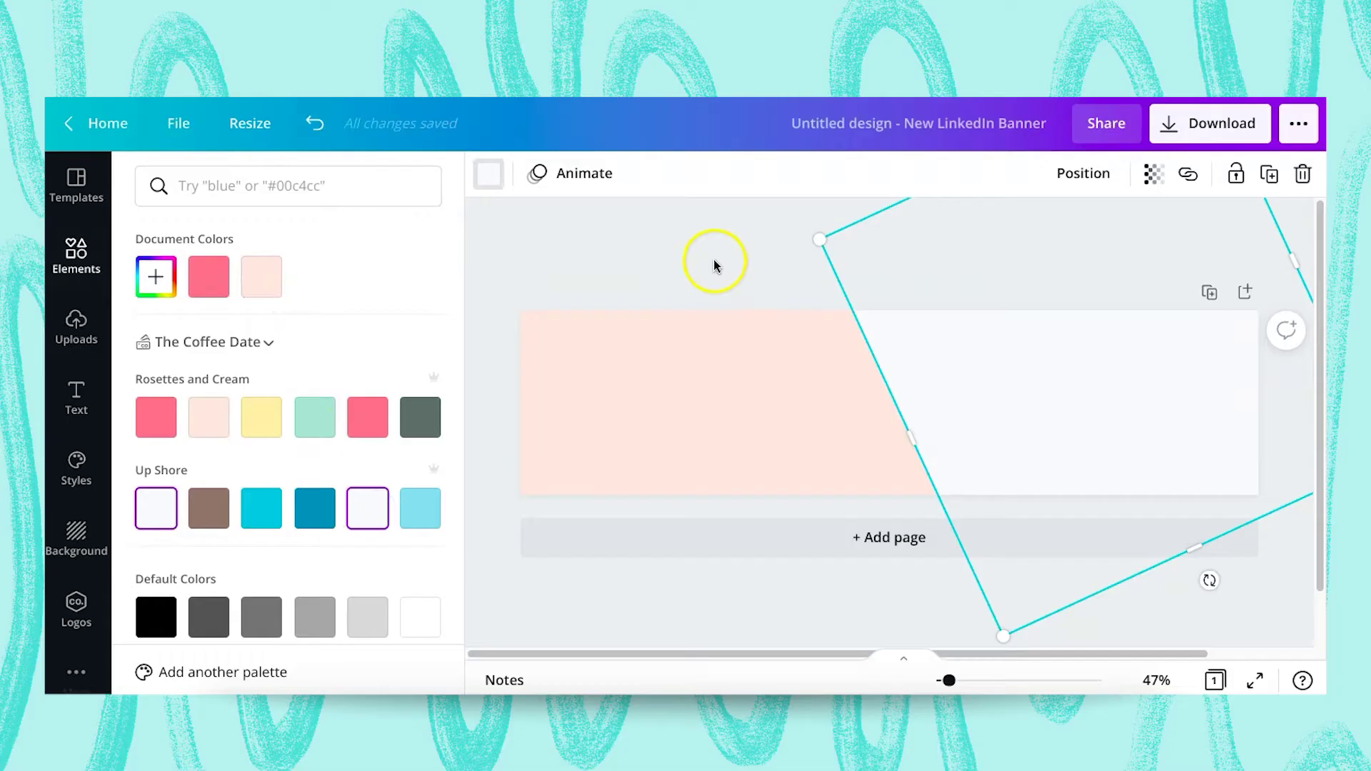
{"action": "scroll", "coordinate": [407, 555], "scroll_direction": "down", "scroll_amount": 2}
{"action": "left_click", "coordinate": [418, 485]}
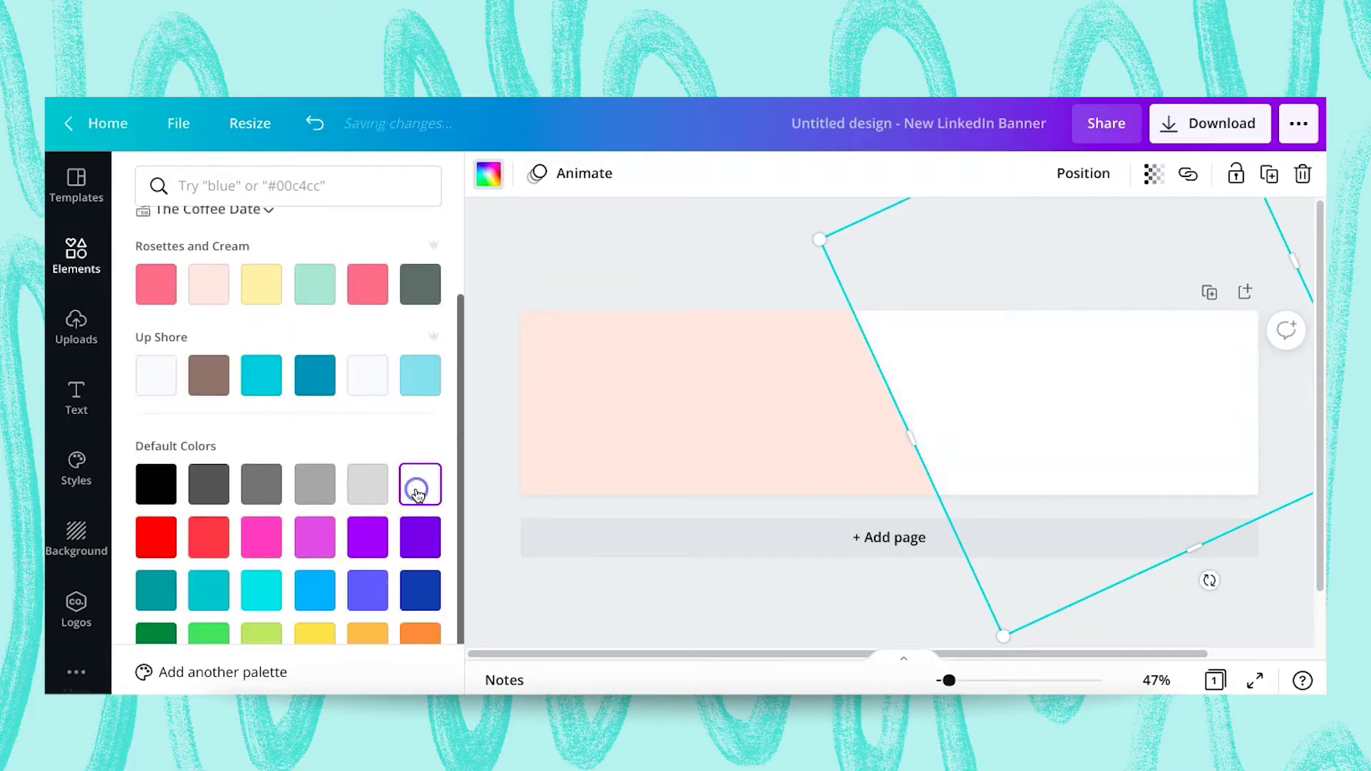
{"action": "left_click", "coordinate": [716, 268]}
Step: Lock the white shape in place and test that it cannot be moved
{"action": "left_click", "coordinate": [955, 407]}
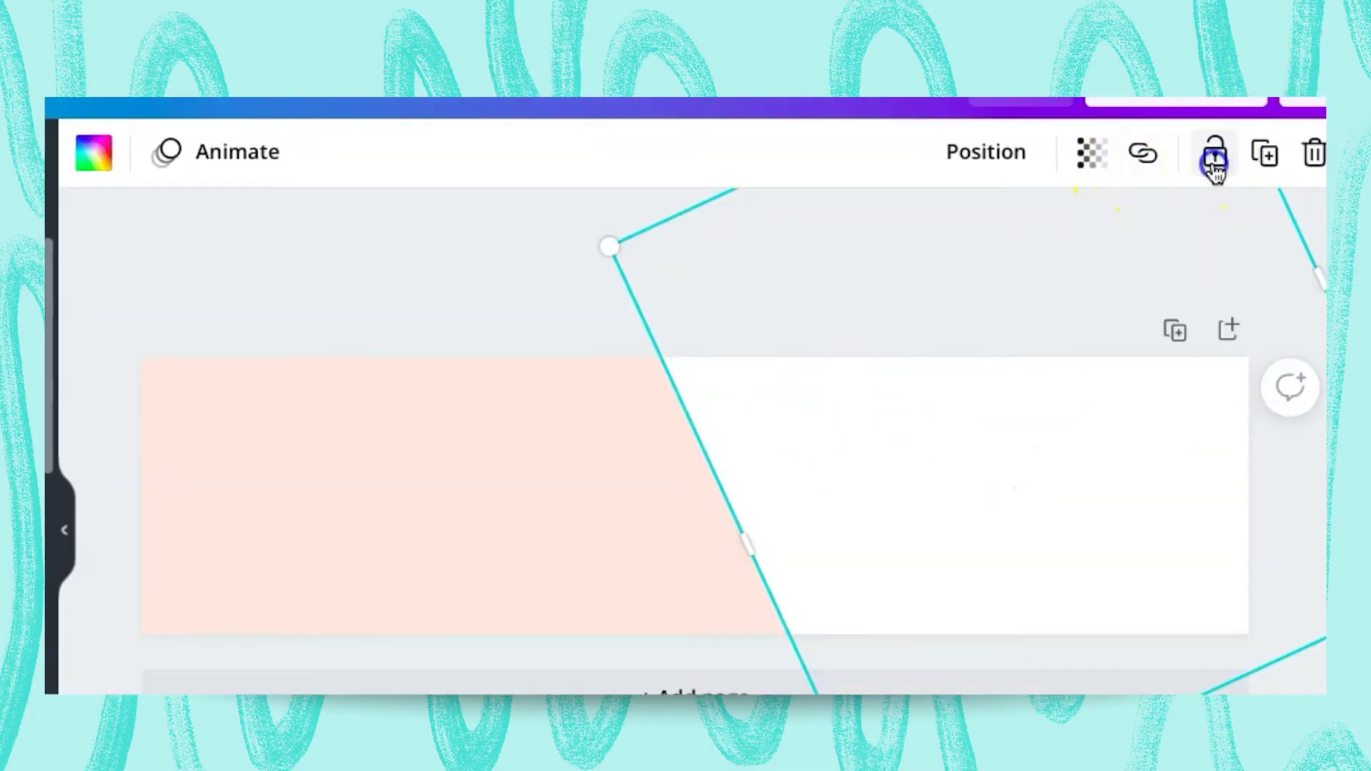
{"action": "left_click", "coordinate": [1236, 173]}
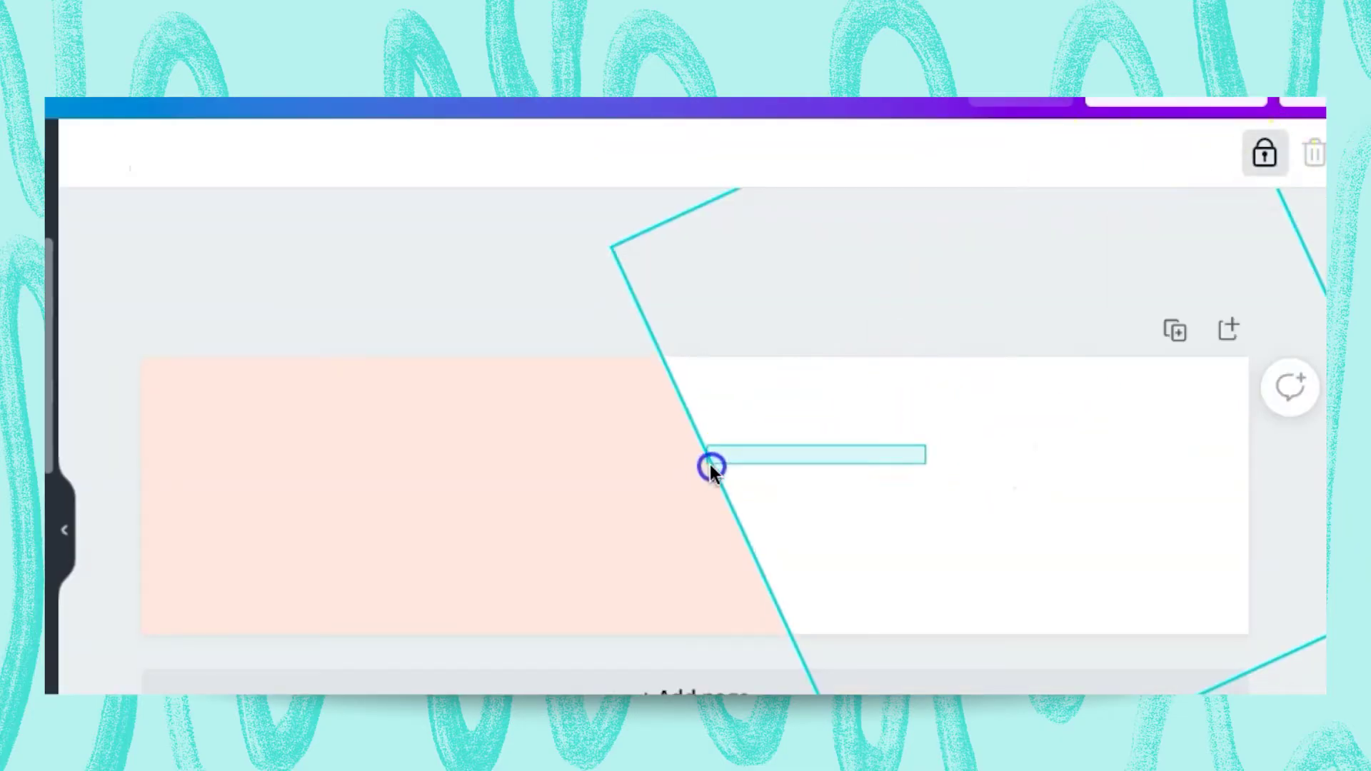
{"action": "left_click", "coordinate": [827, 474]}
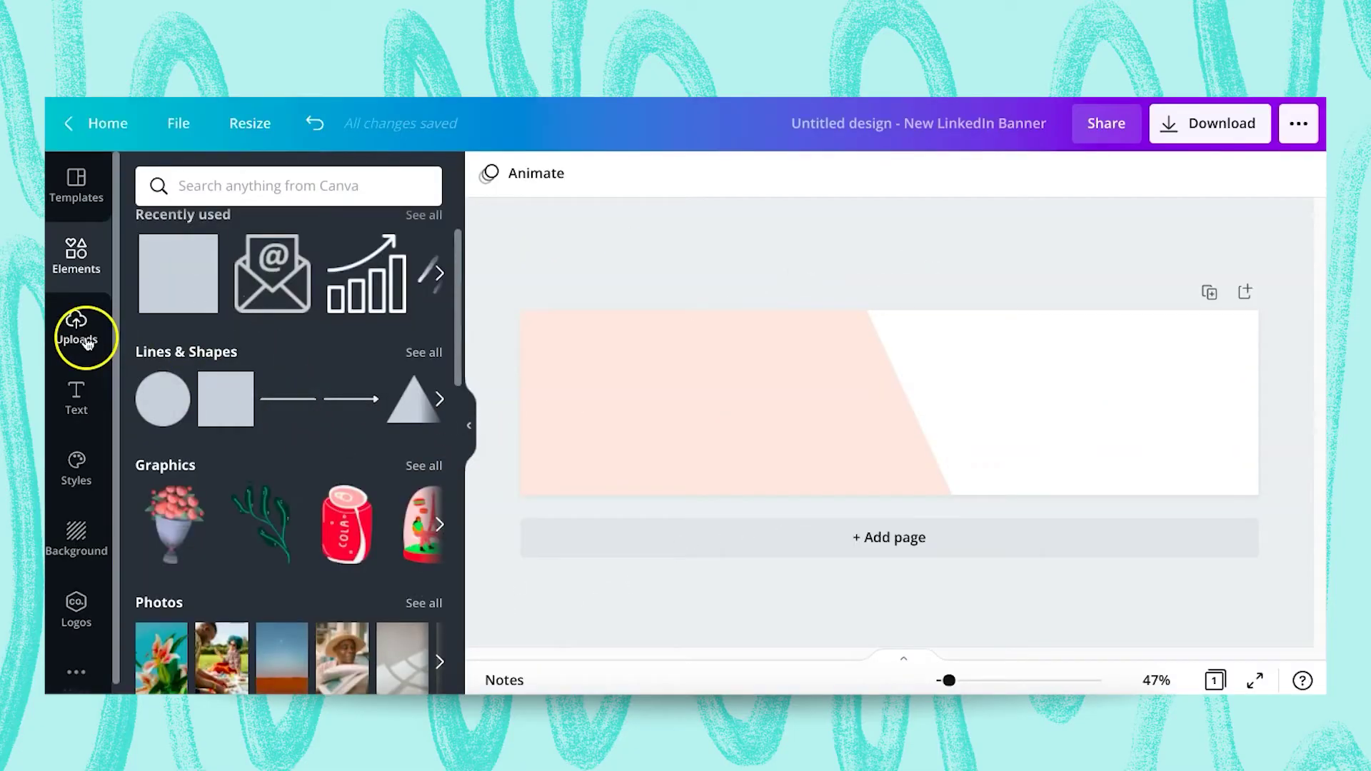
Step: Add the uploaded photo of the woman standing on the cobbled street, enlarge it and position it over the middle of the banner
{"action": "left_click", "coordinate": [82, 345]}
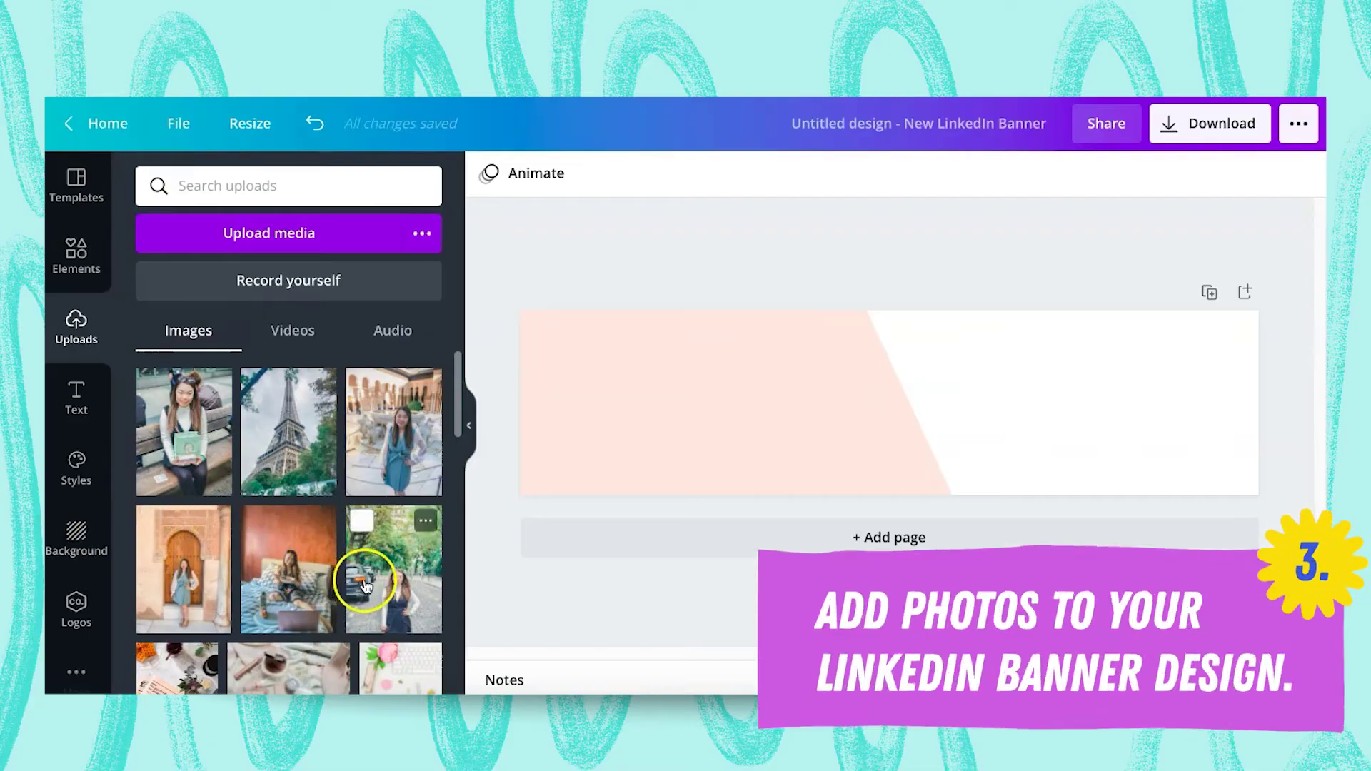
{"action": "left_click_drag", "start_coordinate": [372, 606], "coordinate": [821, 439]}
{"action": "left_click_drag", "start_coordinate": [890, 349], "coordinate": [975, 281]}
{"action": "left_click_drag", "start_coordinate": [961, 485], "coordinate": [1053, 606]}
{"action": "left_click_drag", "start_coordinate": [928, 474], "coordinate": [897, 416]}
{"action": "left_click_drag", "start_coordinate": [1004, 536], "coordinate": [1049, 597]}
{"action": "left_click_drag", "start_coordinate": [907, 504], "coordinate": [920, 398]}
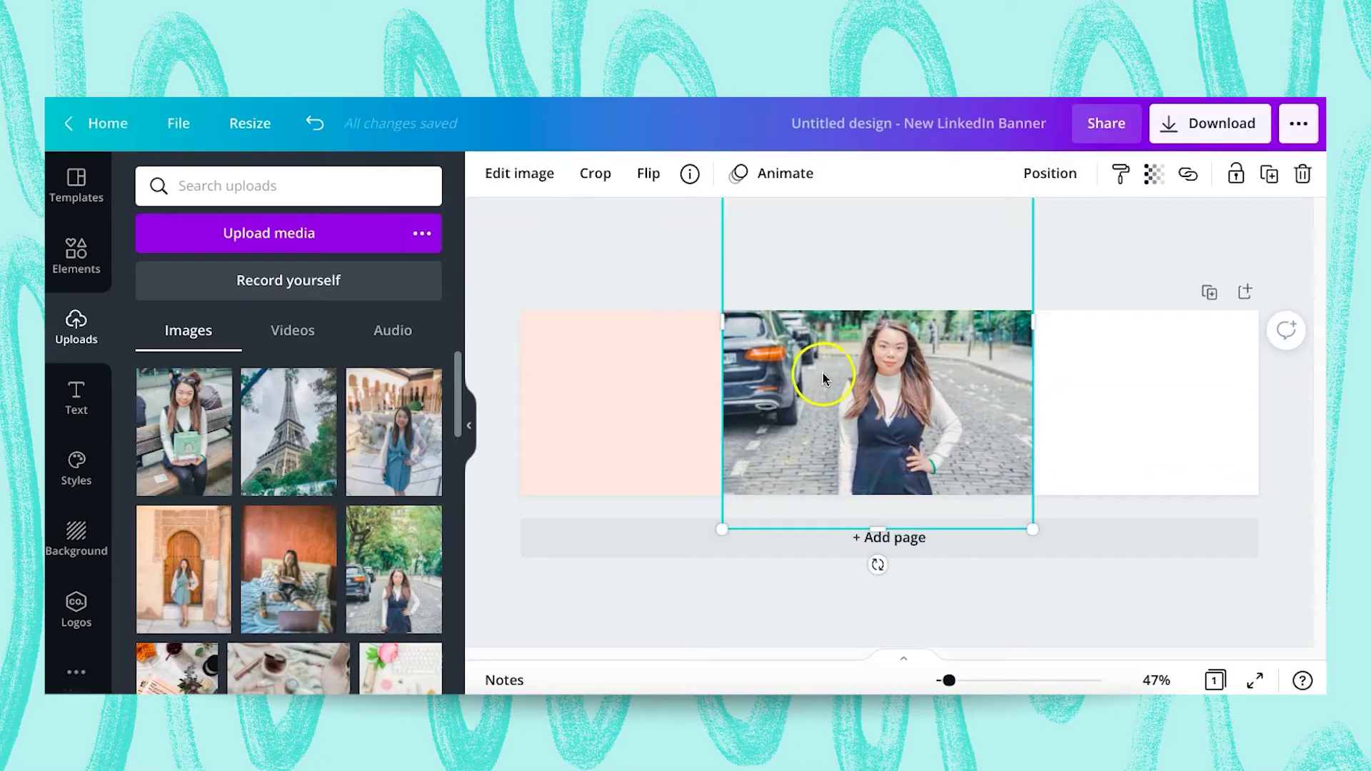
{"action": "left_click_drag", "start_coordinate": [867, 401], "coordinate": [853, 401]}
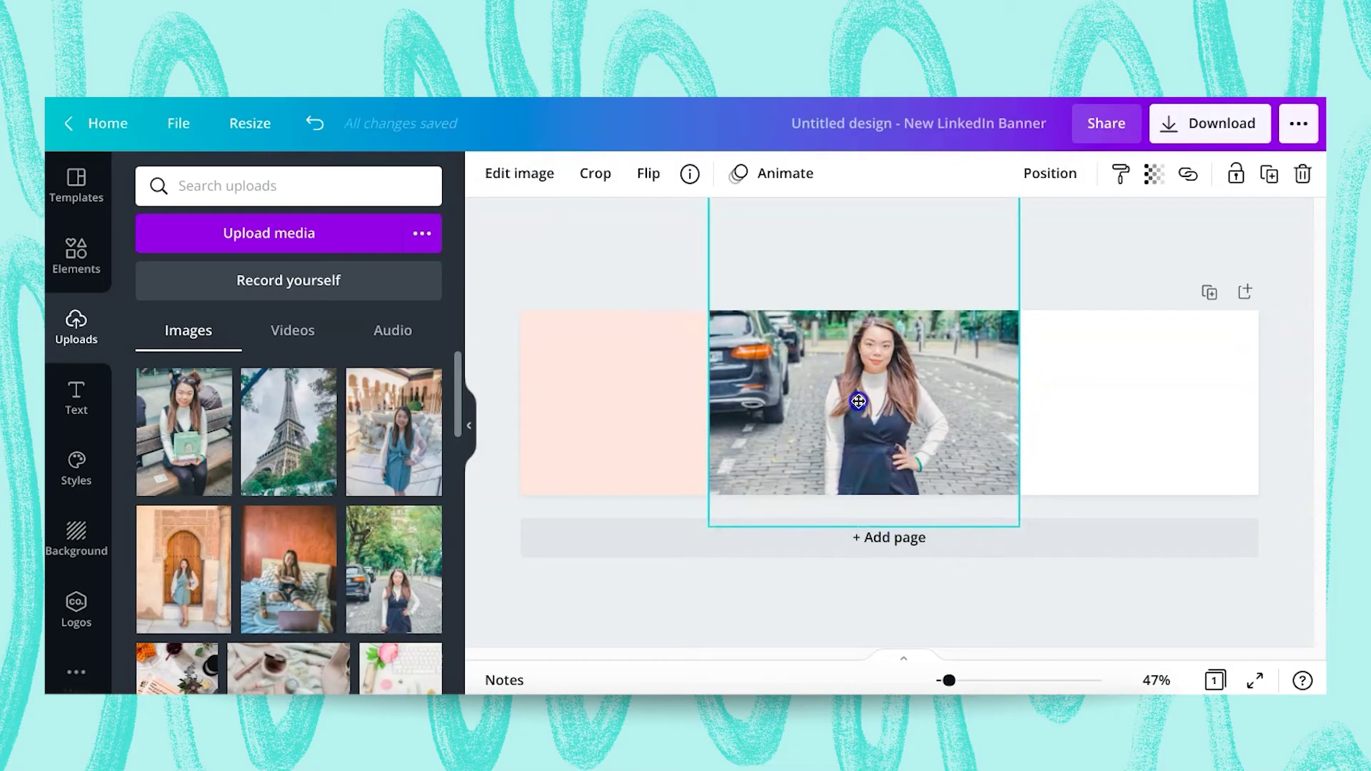
Step: Remove the photo's background, then enlarge the cutout of the woman and center it horizontally on the banner
{"action": "left_click", "coordinate": [521, 187]}
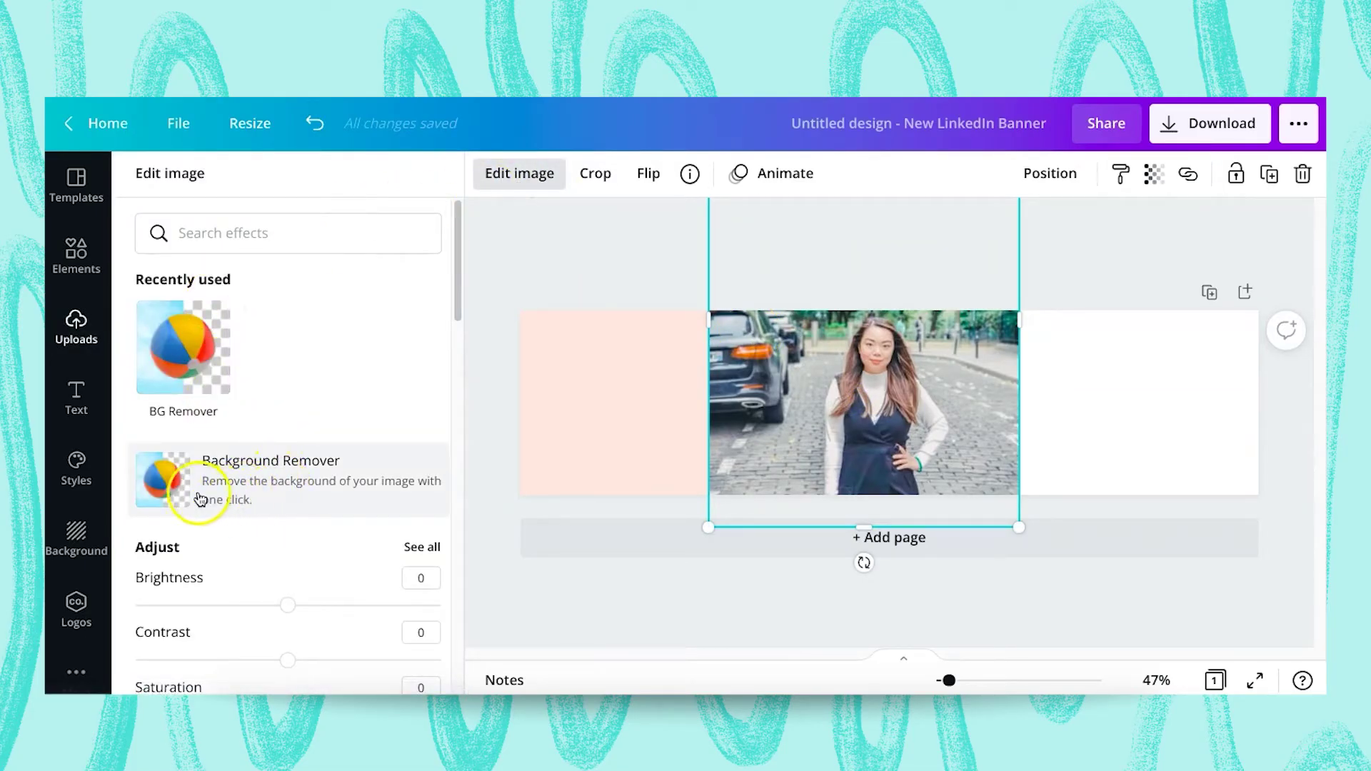
{"action": "left_click", "coordinate": [234, 497]}
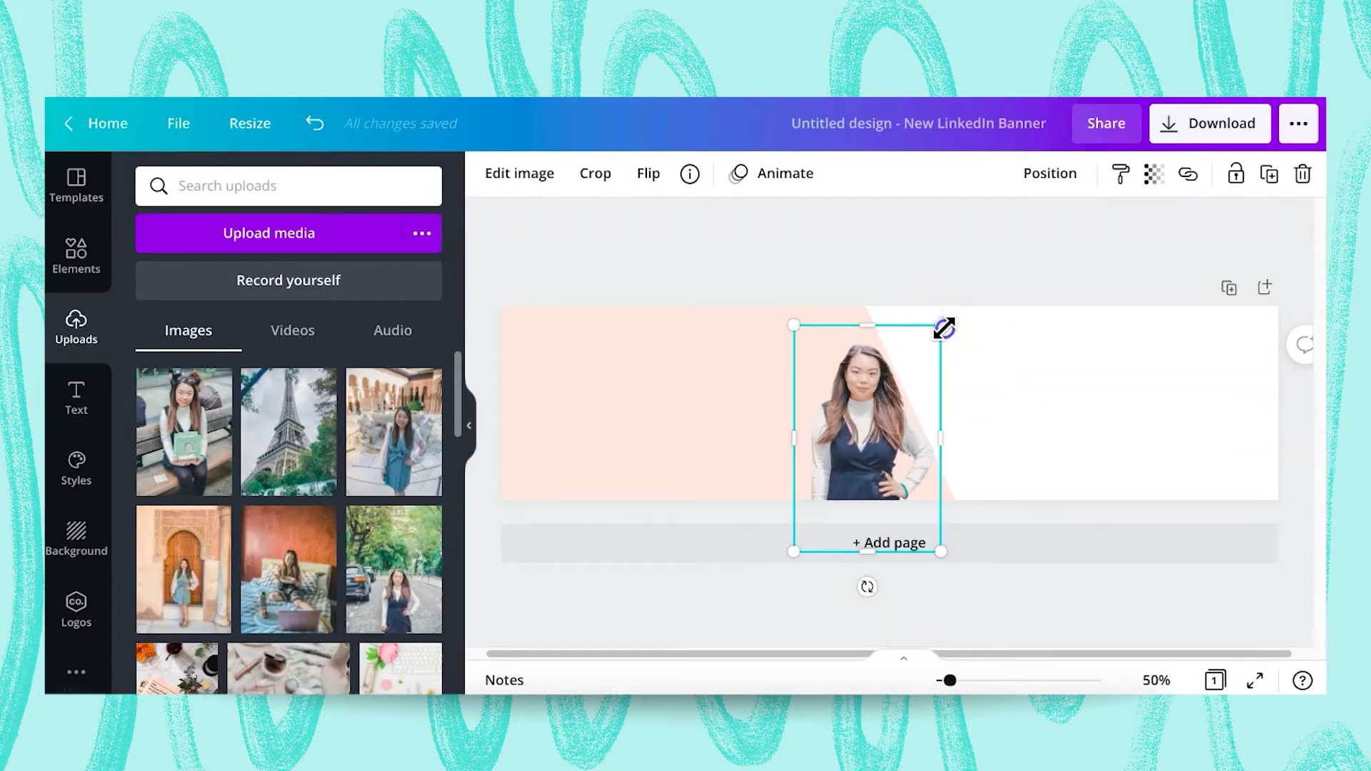
{"action": "left_click_drag", "start_coordinate": [943, 327], "coordinate": [1036, 244]}
{"action": "left_click_drag", "start_coordinate": [919, 426], "coordinate": [902, 429]}
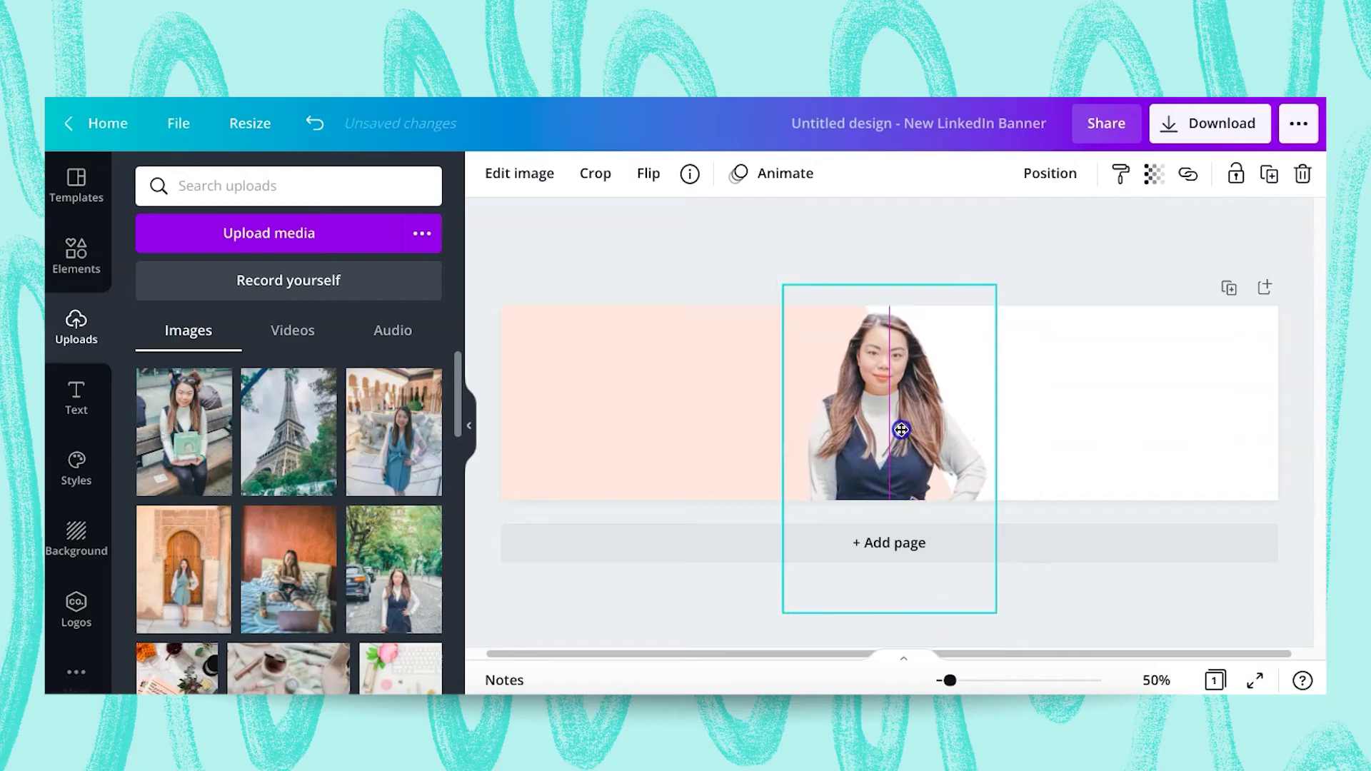
{"action": "left_click_drag", "start_coordinate": [988, 600], "coordinate": [980, 591]}
{"action": "left_click_drag", "start_coordinate": [882, 481], "coordinate": [883, 461]}
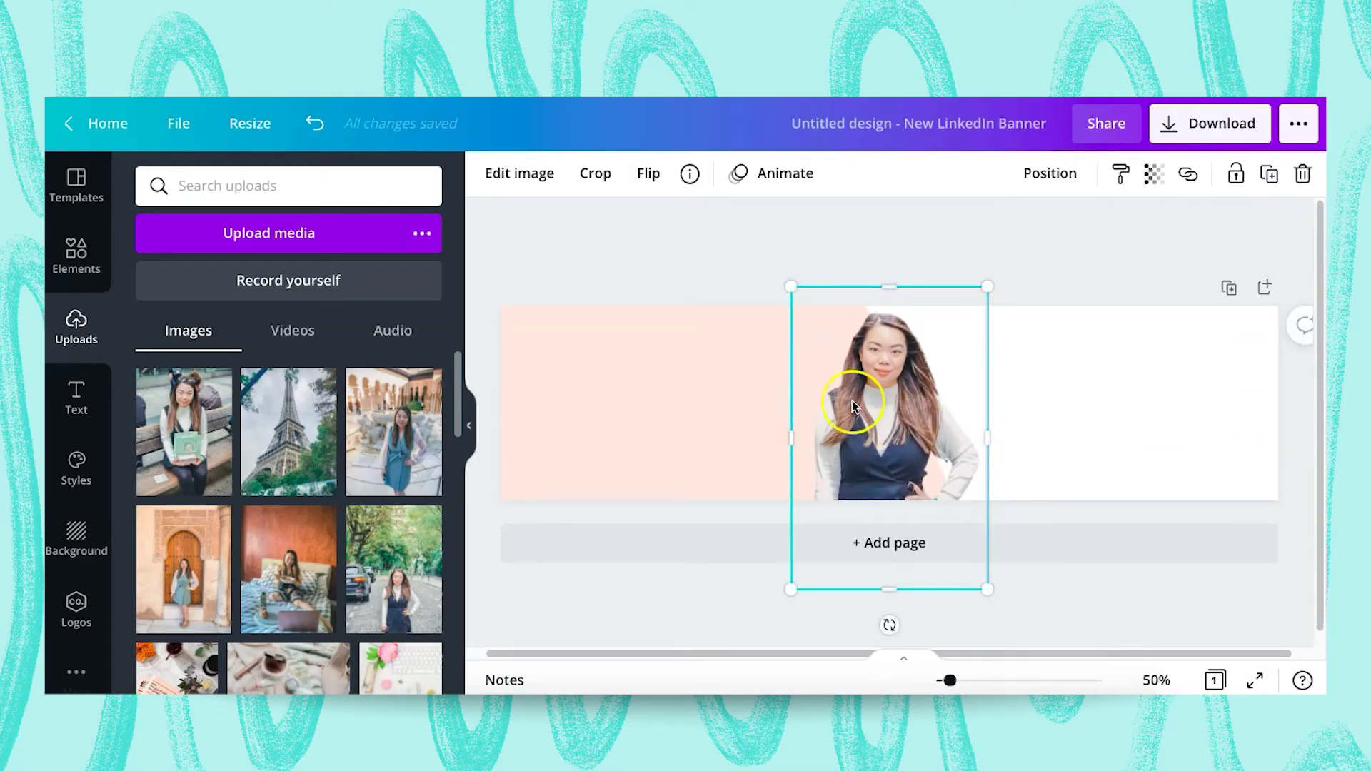
Step: Lock the woman's cutout in place and search the elements for "computer", limiting the results to graphics
{"action": "left_click", "coordinate": [1234, 177]}
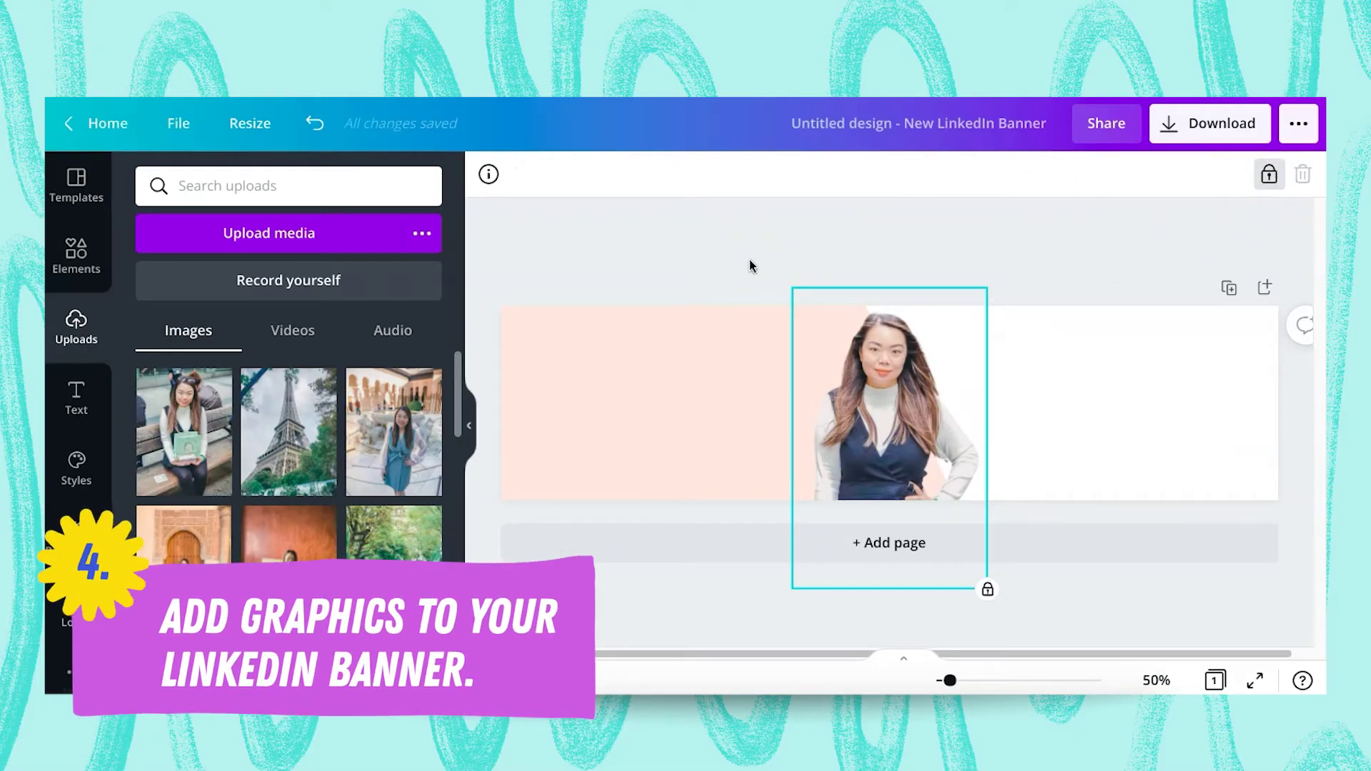
{"action": "left_click", "coordinate": [76, 256]}
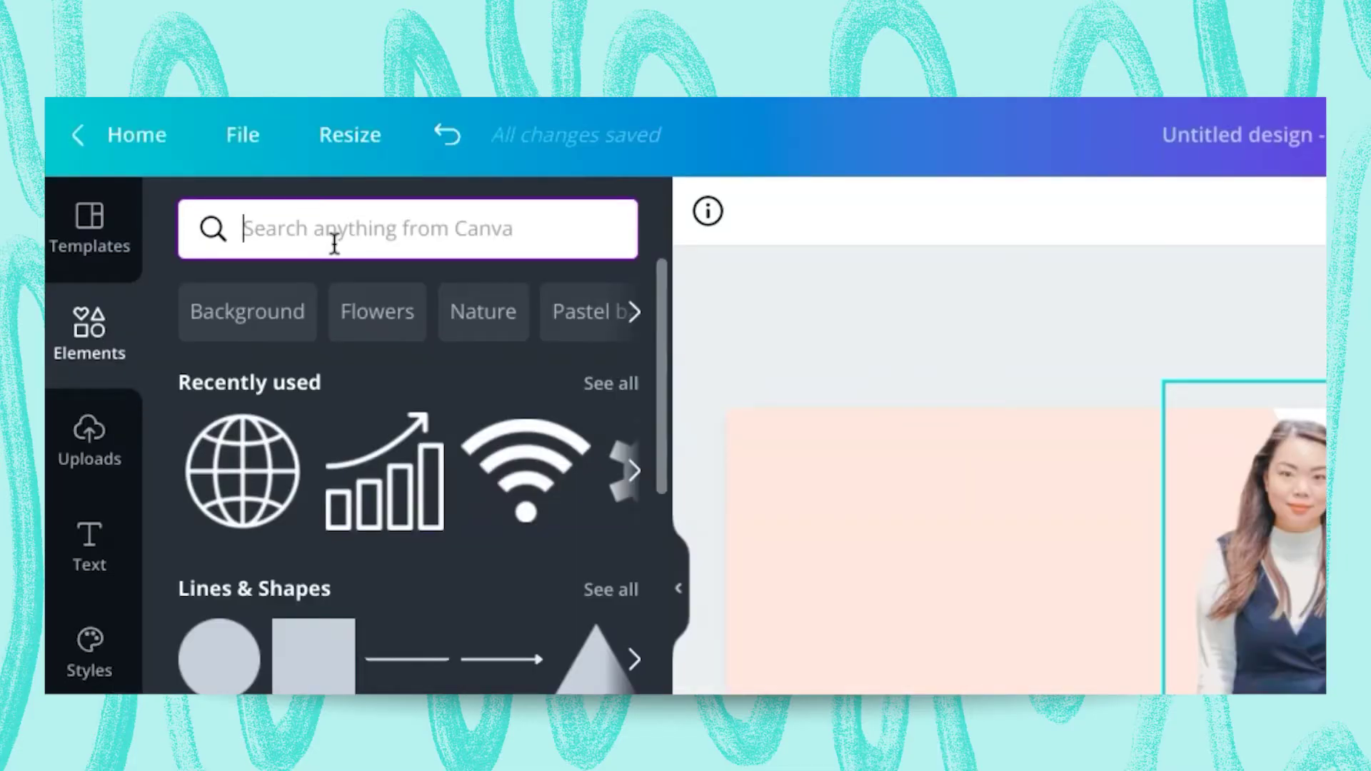
{"action": "type", "text": "computer"}
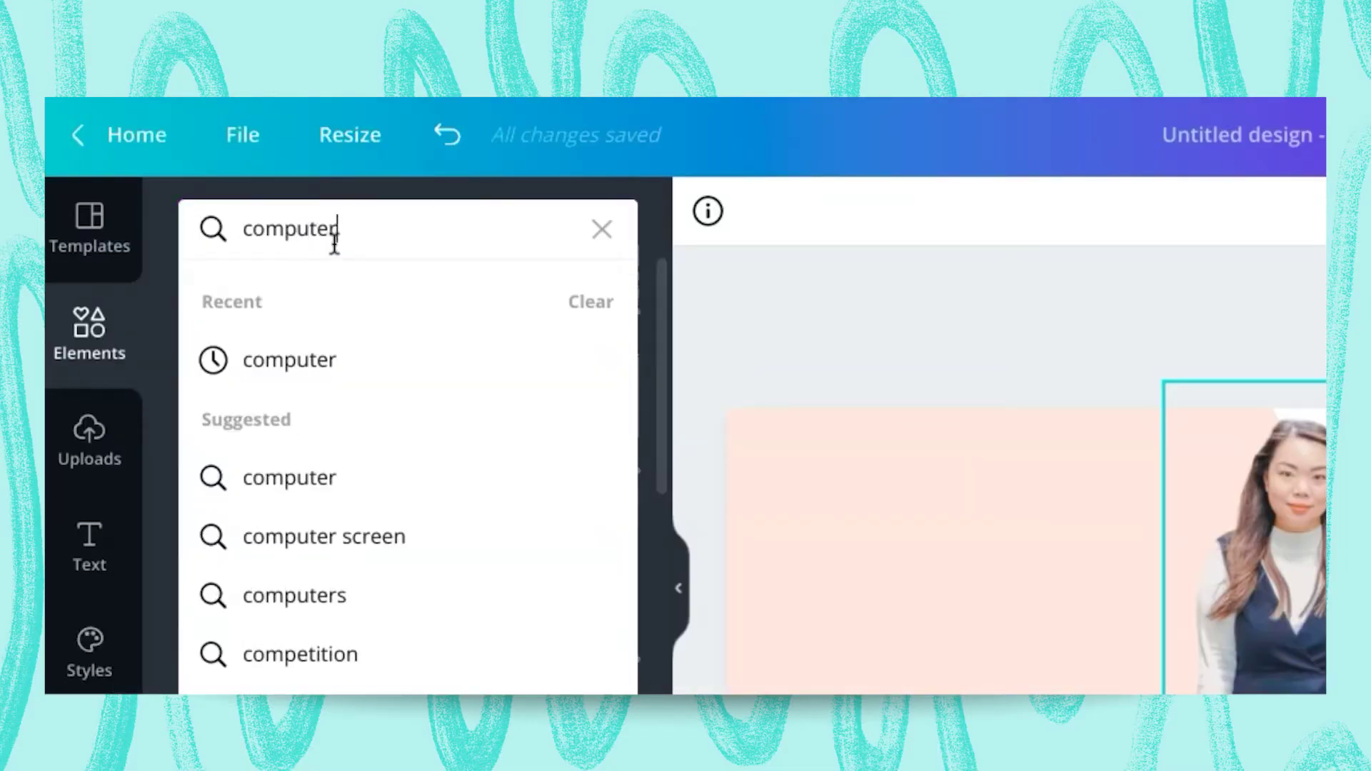
{"action": "key", "text": "Return"}
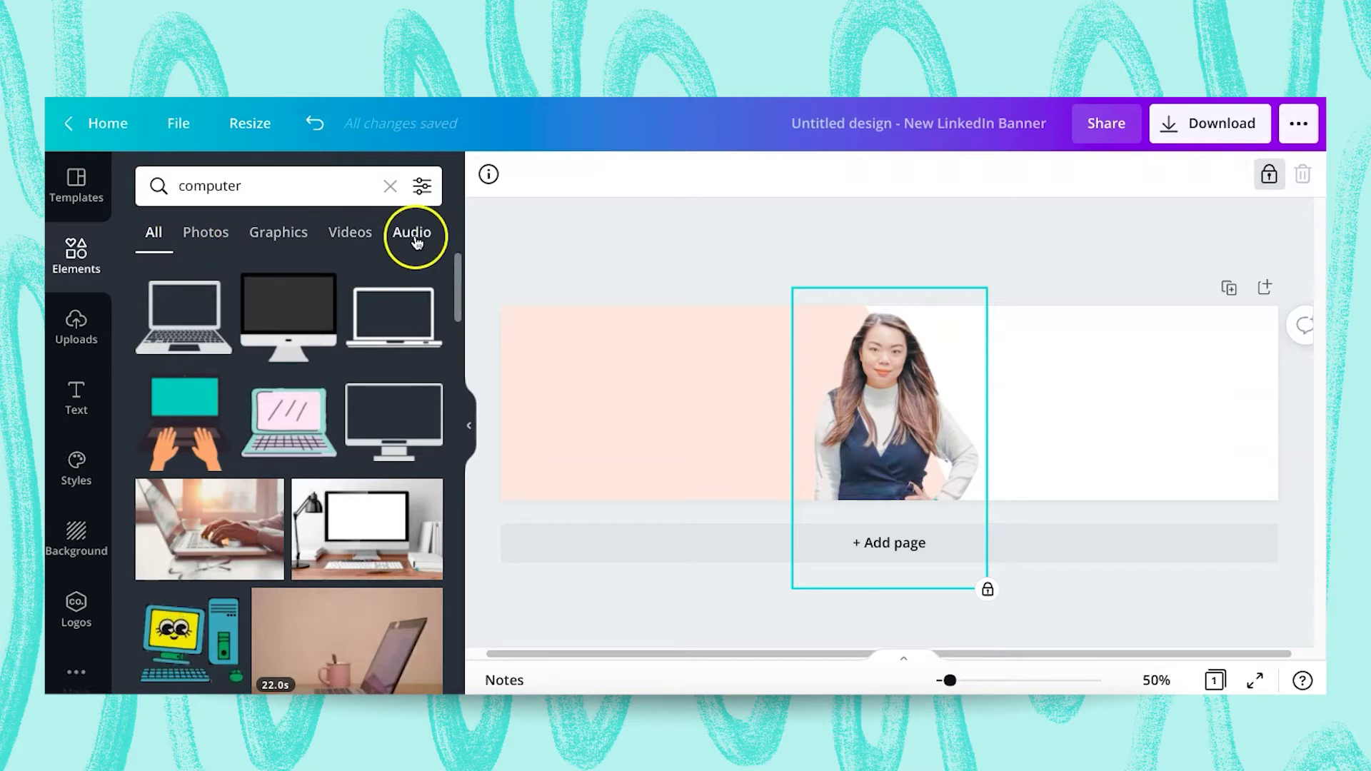
{"action": "scroll", "coordinate": [372, 398], "scroll_direction": "down", "scroll_amount": 3}
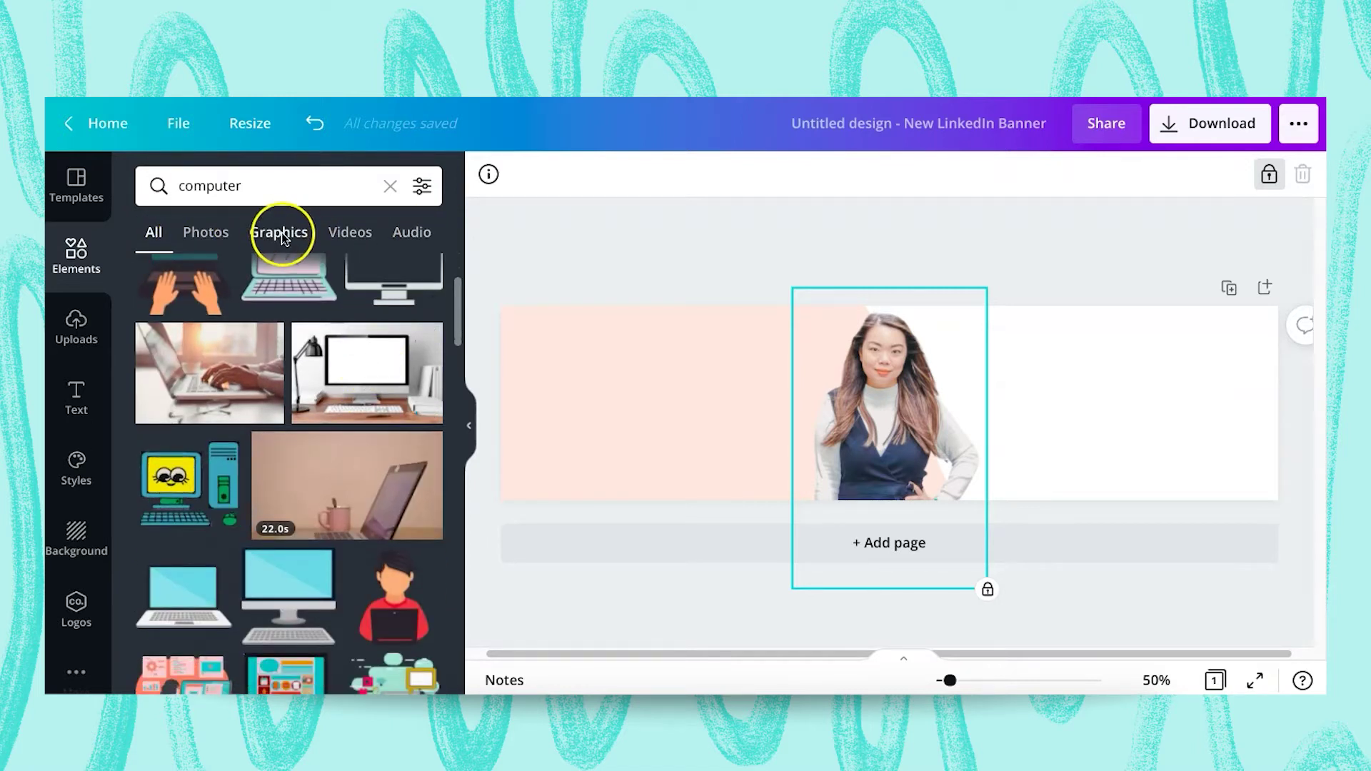
{"action": "left_click", "coordinate": [278, 234]}
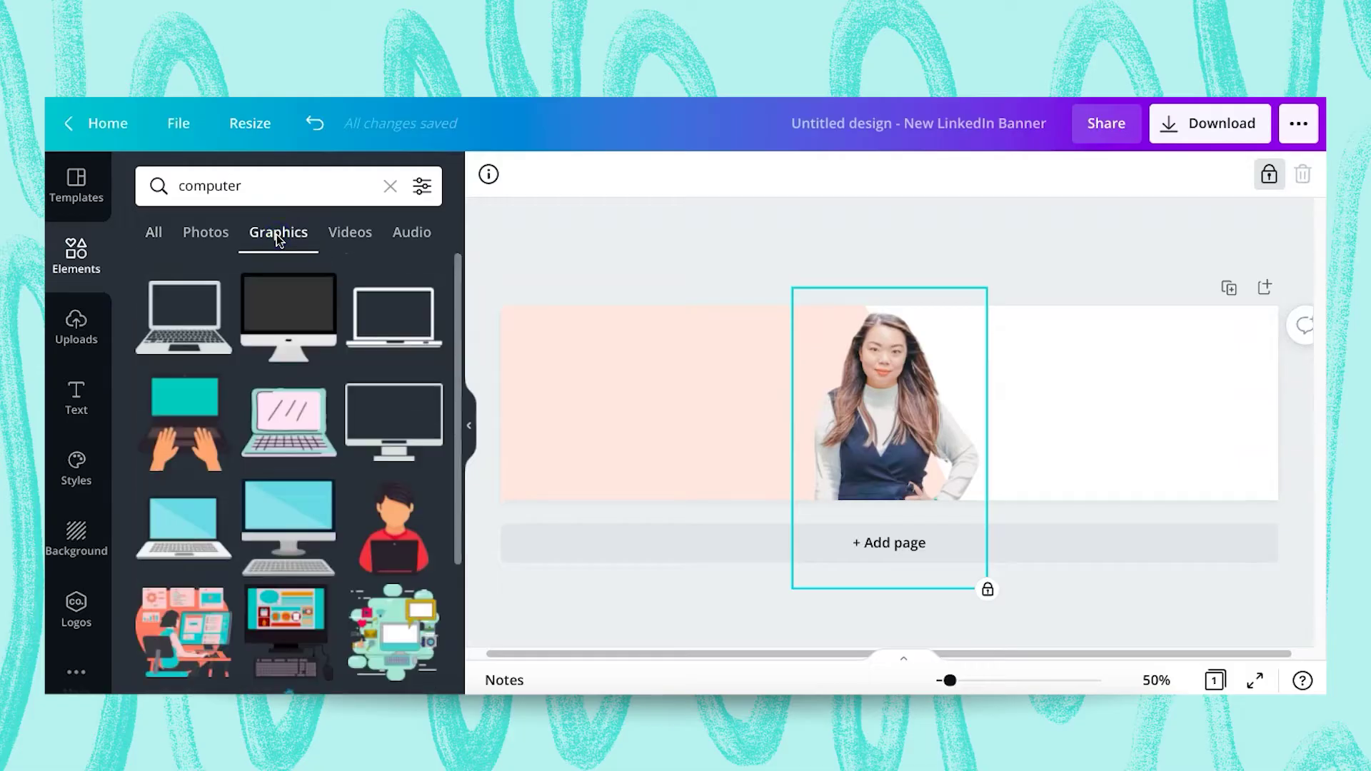
Step: Add the free desktop computer graphic with the teal screen and resize and position it on the pink area beside the woman
{"action": "scroll", "coordinate": [286, 450], "scroll_direction": "down", "scroll_amount": 2}
{"action": "scroll", "coordinate": [314, 528], "scroll_direction": "down", "scroll_amount": 5}
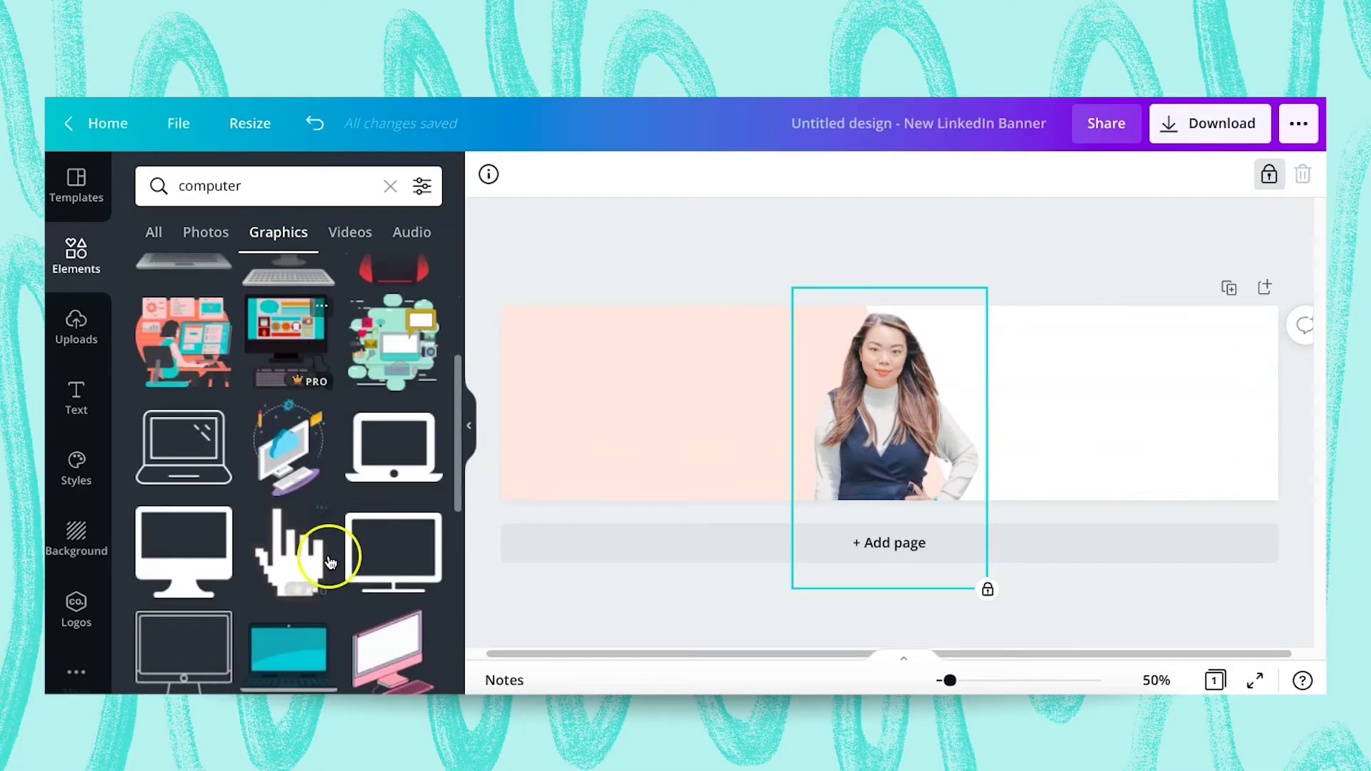
{"action": "scroll", "coordinate": [379, 572], "scroll_direction": "down", "scroll_amount": 7}
{"action": "left_click", "coordinate": [375, 393]}
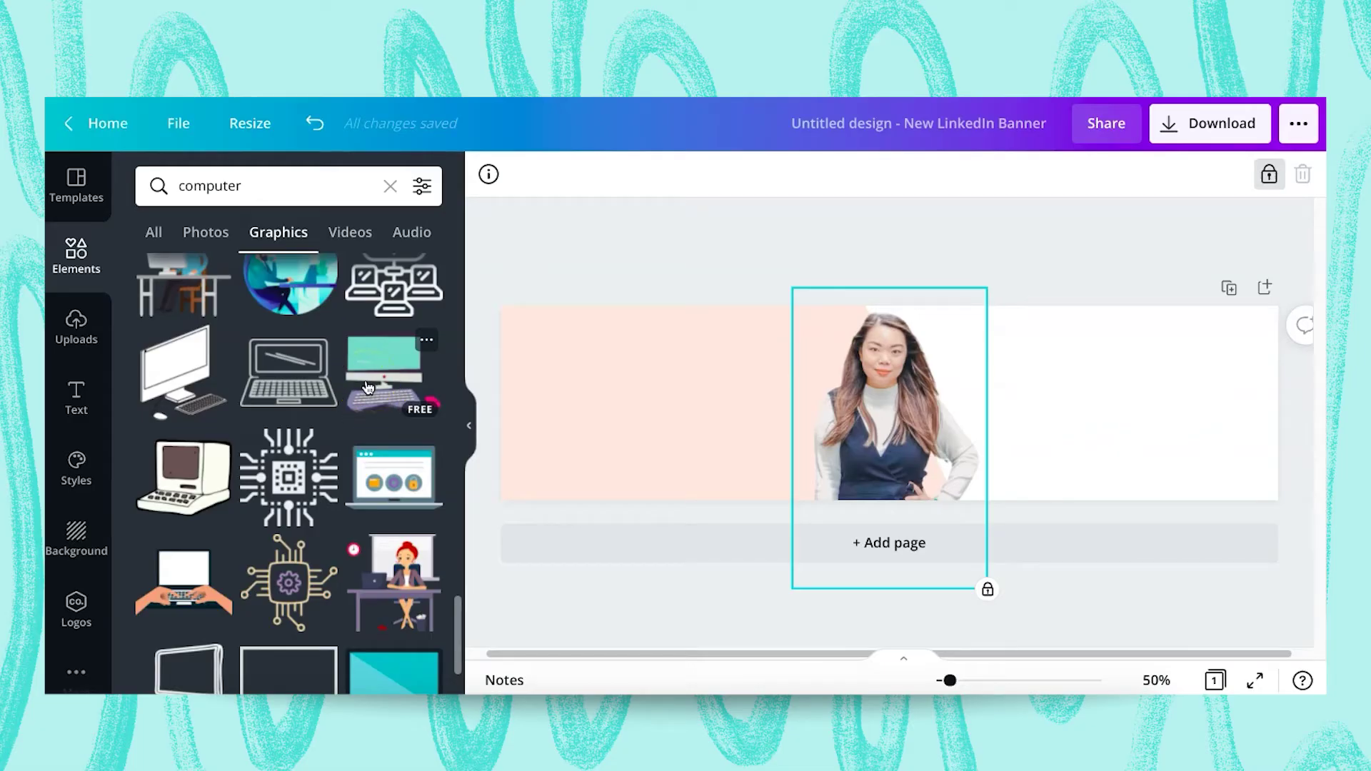
{"action": "left_click_drag", "start_coordinate": [706, 454], "coordinate": [757, 484]}
{"action": "left_click_drag", "start_coordinate": [765, 371], "coordinate": [791, 353]}
{"action": "left_click", "coordinate": [717, 401]}
{"action": "left_click_drag", "start_coordinate": [718, 401], "coordinate": [718, 386]}
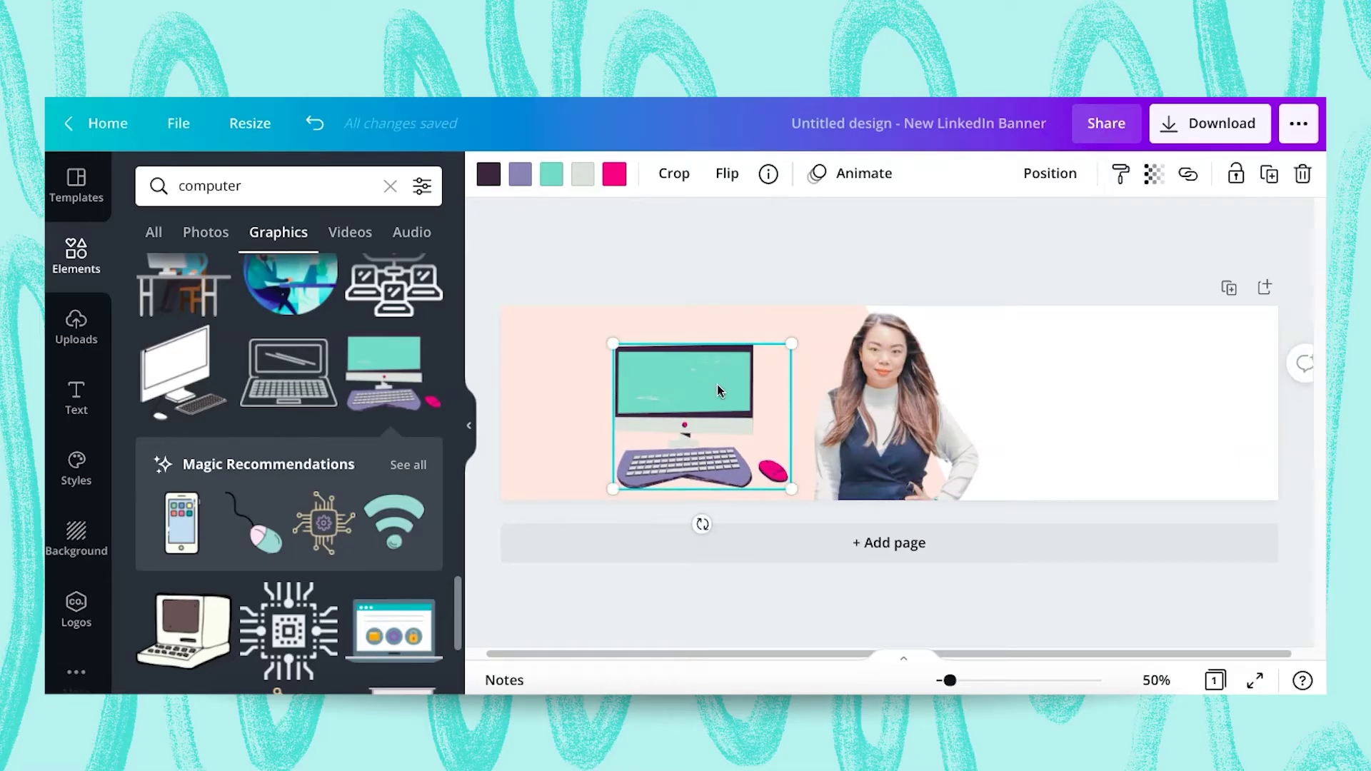
Step: Recolor the computer's mouse and keyboard to the coral pink of the Rosettes and Cream palette
{"action": "left_click", "coordinate": [613, 178]}
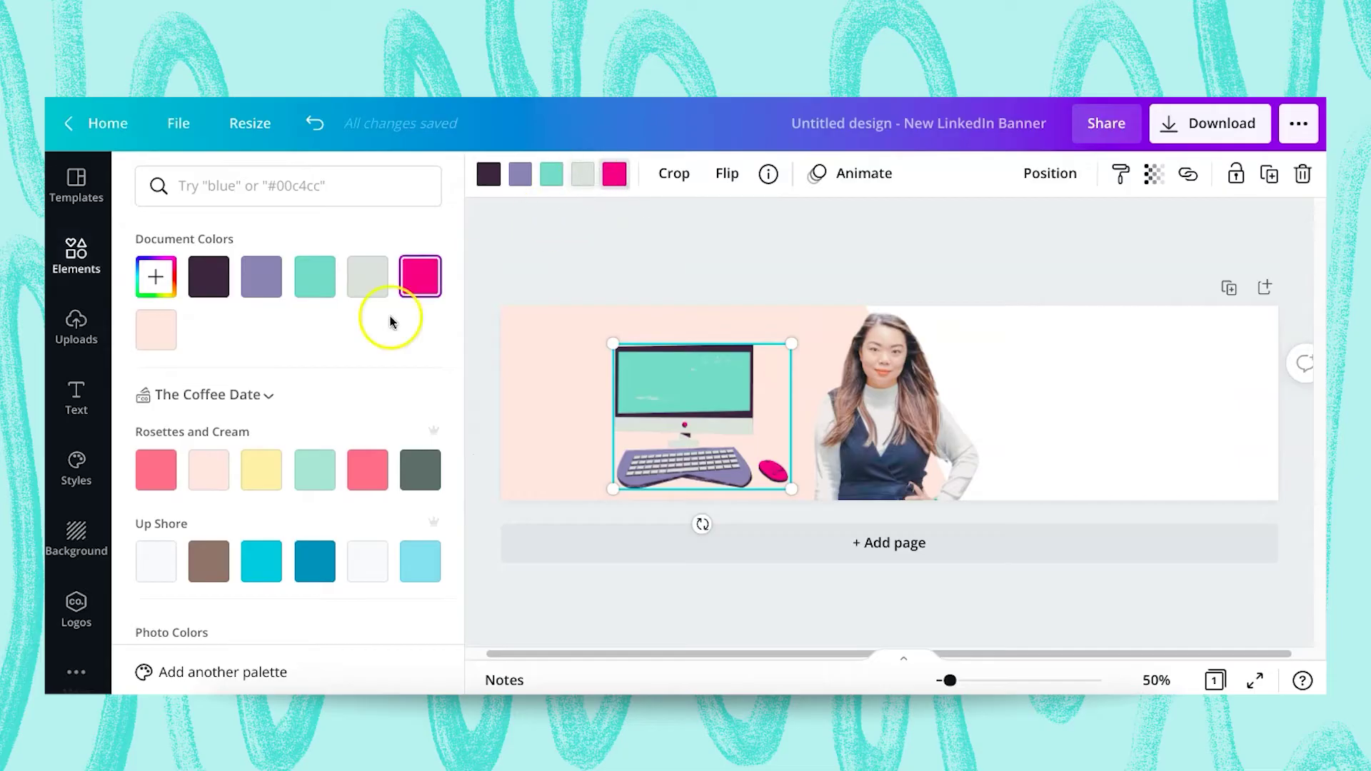
{"action": "left_click", "coordinate": [366, 478]}
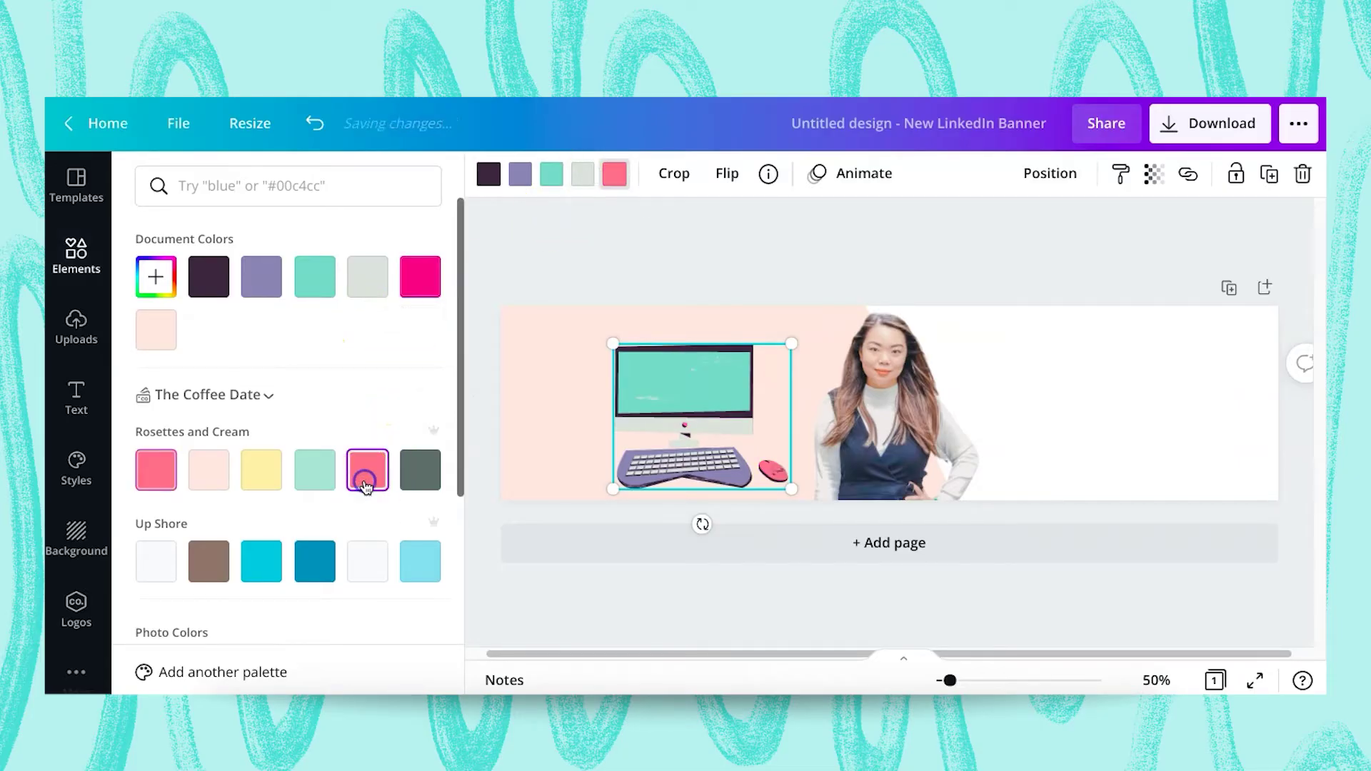
{"action": "left_click", "coordinate": [521, 174]}
{"action": "left_click", "coordinate": [228, 483]}
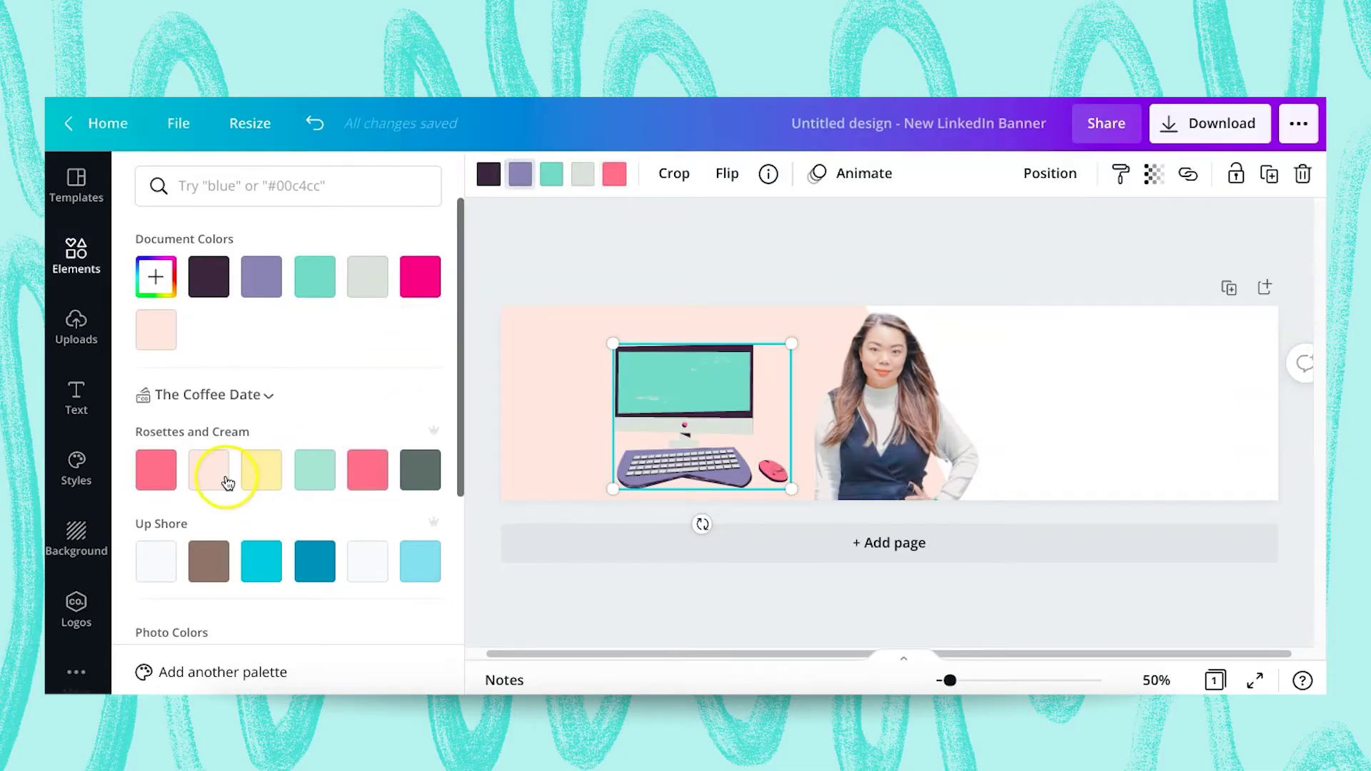
{"action": "left_click", "coordinate": [369, 470]}
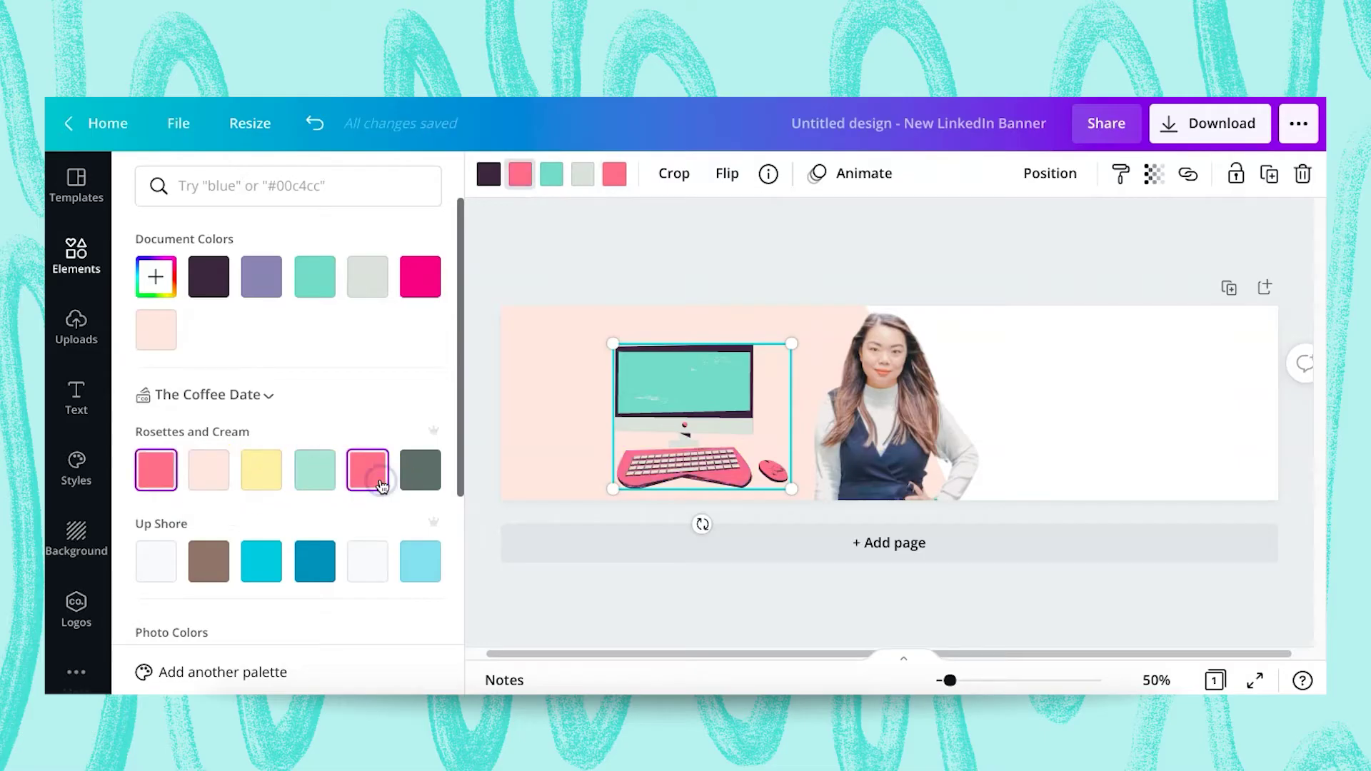
Step: Recolor the computer's dark outlines to dark grey-green and its screen to pale pink from the Rosettes and Cream palette
{"action": "left_click", "coordinate": [489, 175]}
{"action": "scroll", "coordinate": [386, 451], "scroll_direction": "down", "scroll_amount": 3}
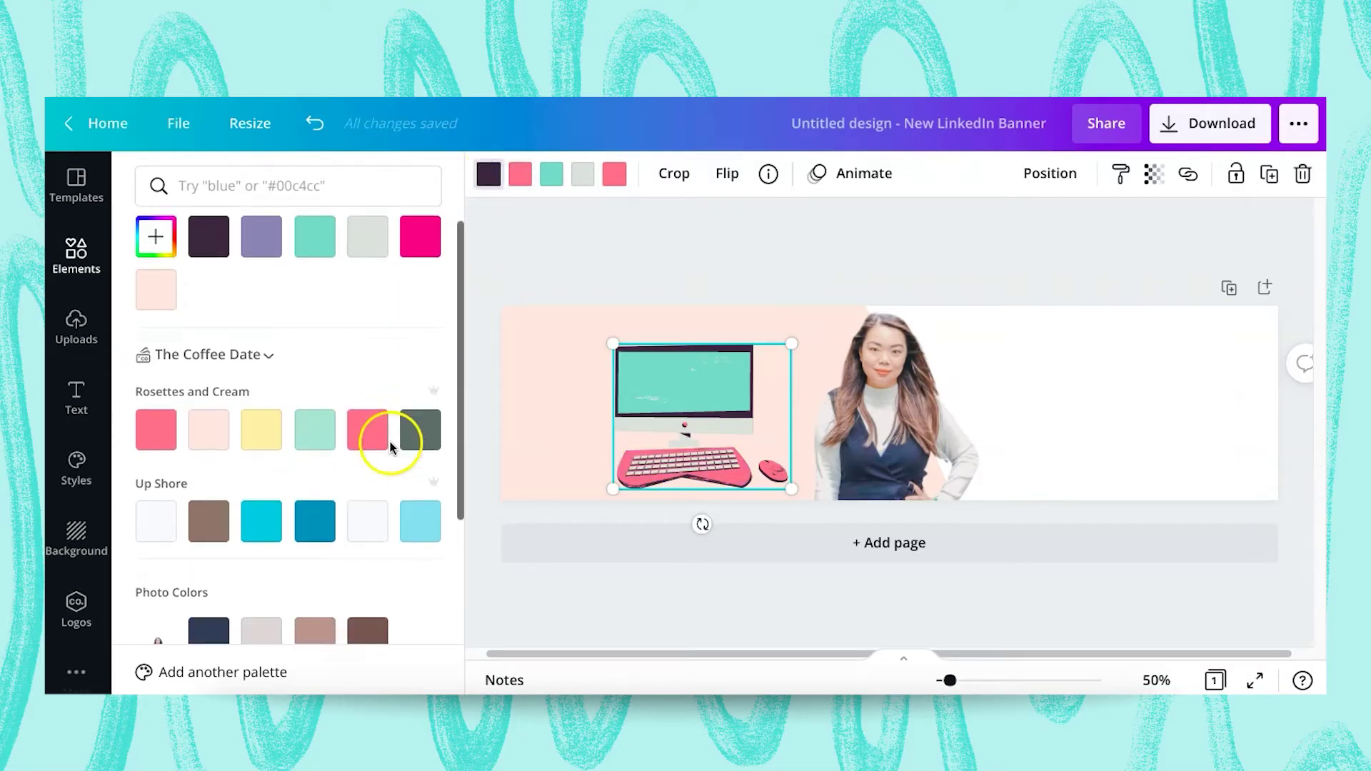
{"action": "scroll", "coordinate": [416, 565], "scroll_direction": "down", "scroll_amount": 2}
{"action": "left_click", "coordinate": [422, 545]}
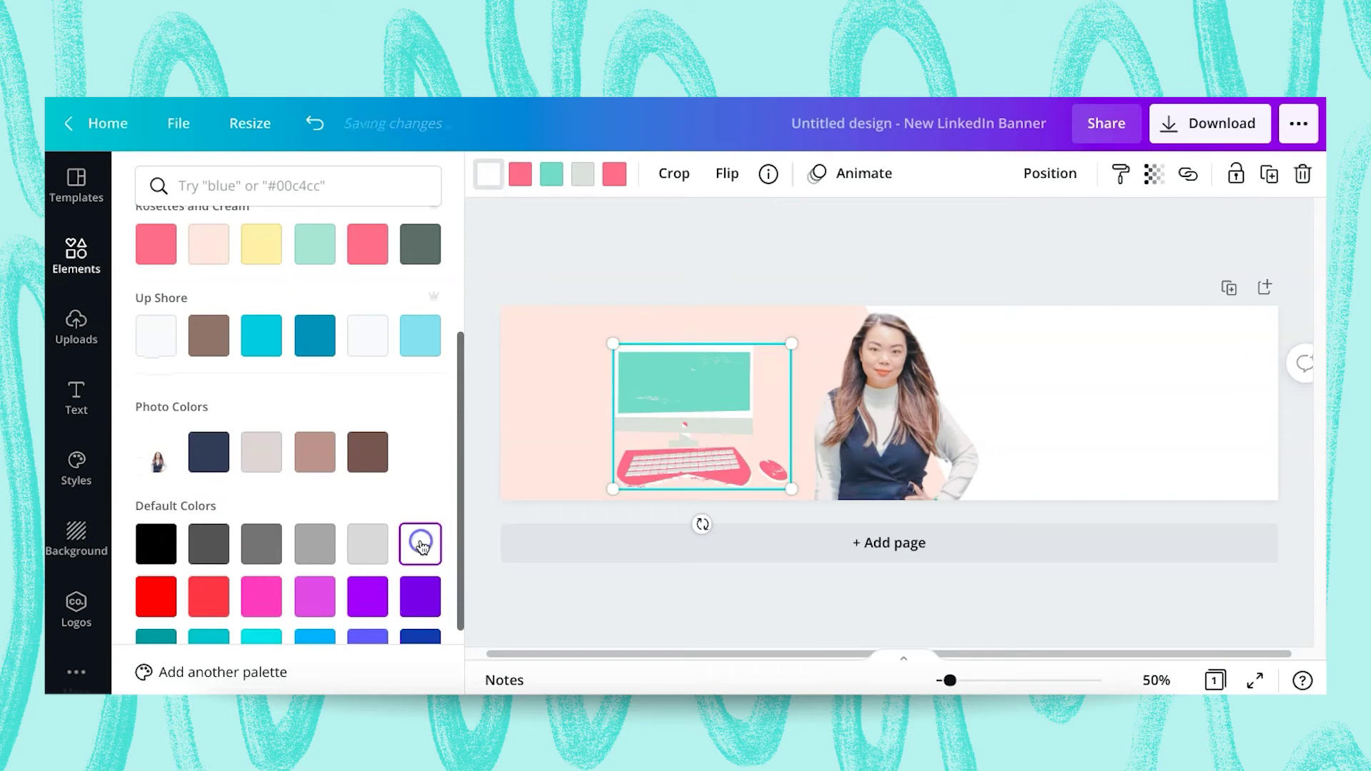
{"action": "scroll", "coordinate": [420, 315], "scroll_direction": "up", "scroll_amount": 1}
{"action": "left_click", "coordinate": [421, 270]}
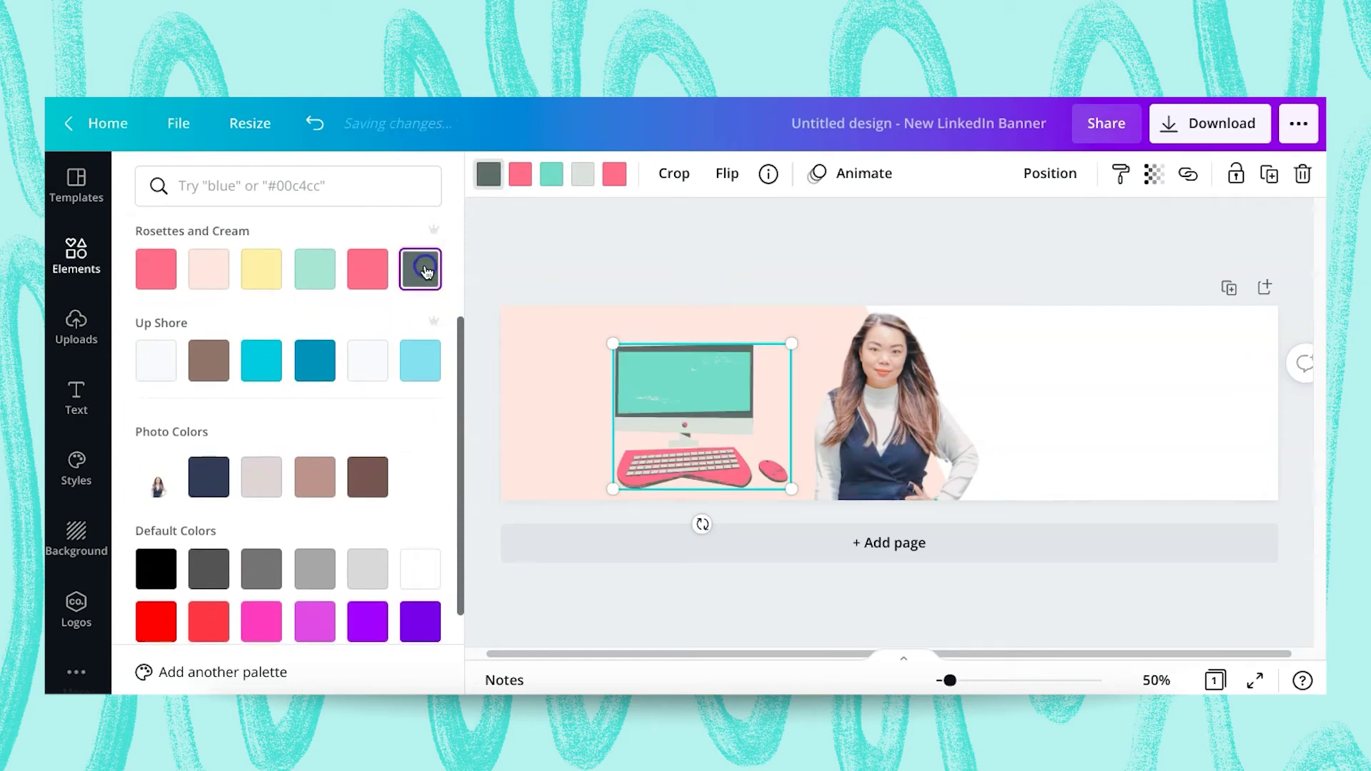
{"action": "left_click", "coordinate": [558, 185]}
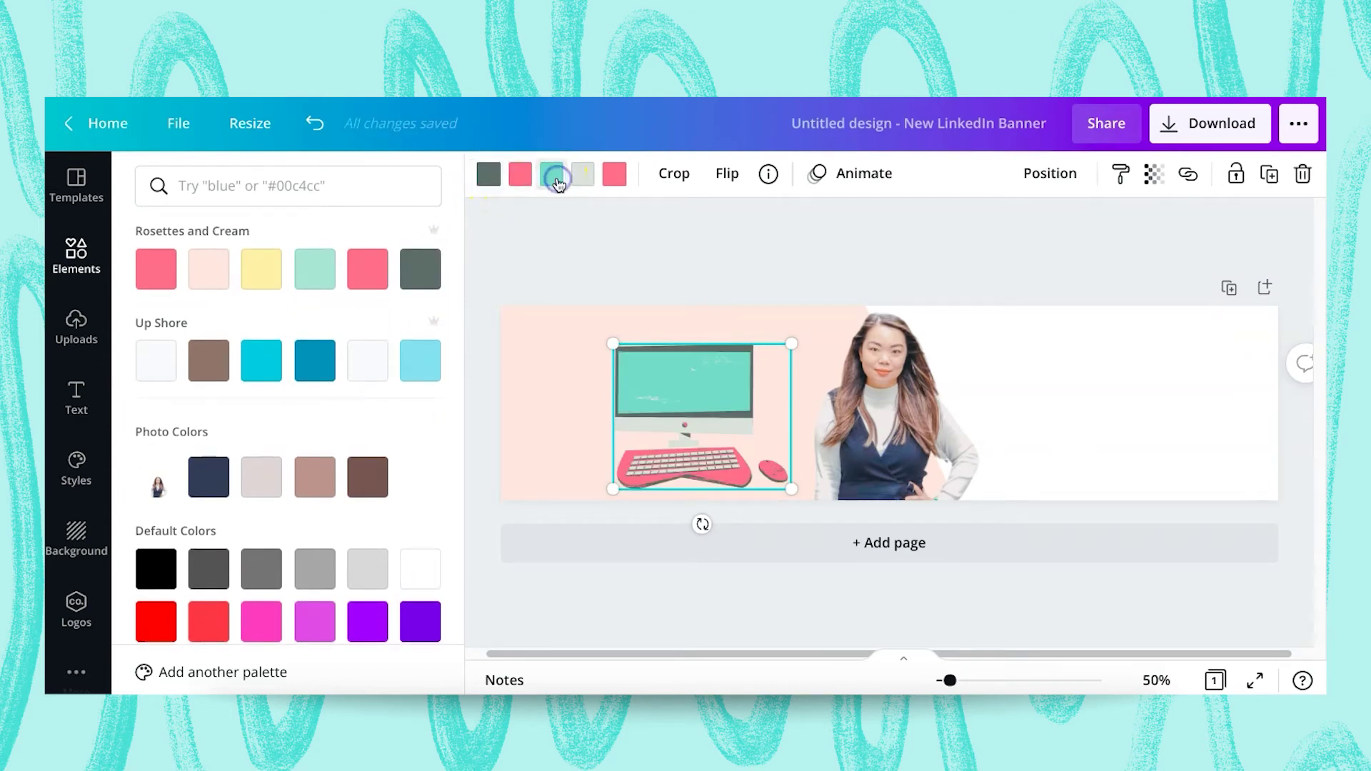
{"action": "scroll", "coordinate": [352, 331], "scroll_direction": "up", "scroll_amount": 1}
{"action": "left_click", "coordinate": [210, 283]}
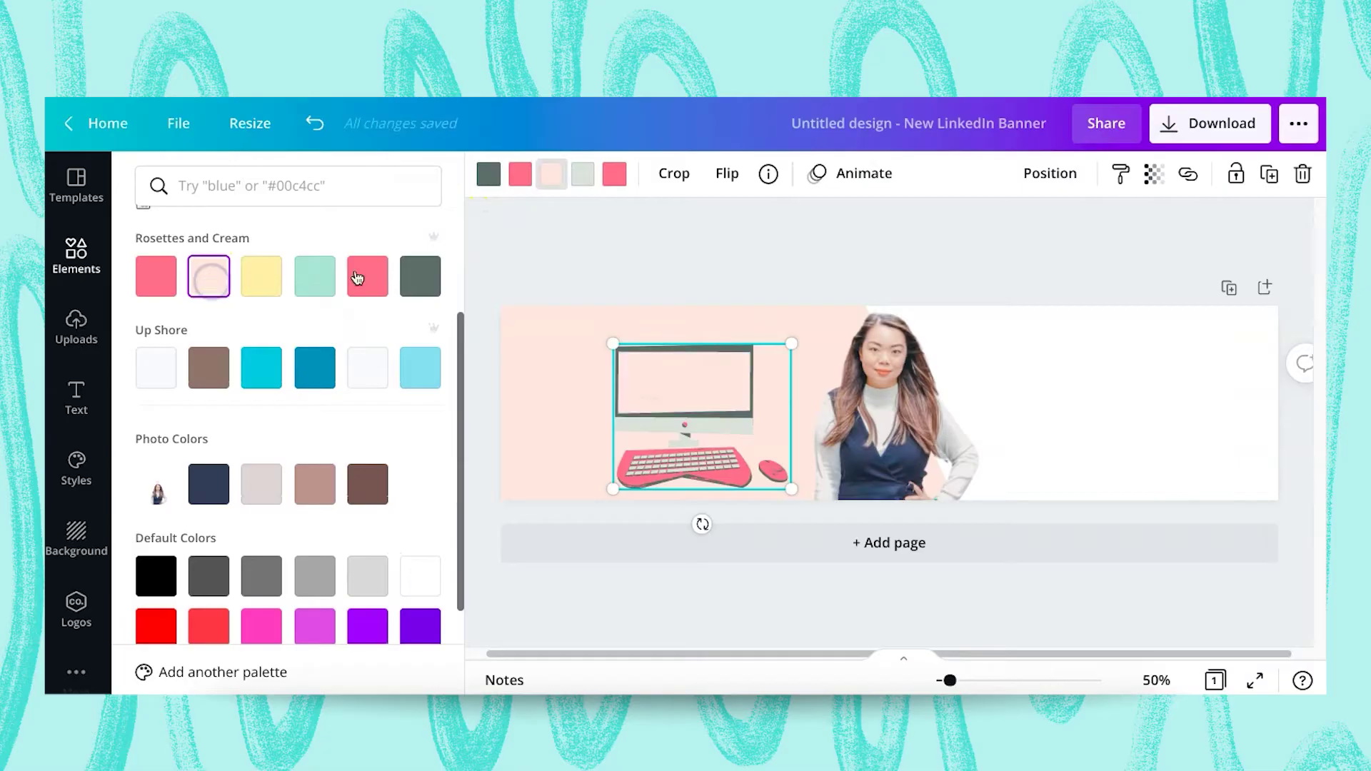
{"action": "left_click", "coordinate": [623, 260]}
Step: Move the computer graphic over the woman and send it backward so it sits behind her
{"action": "left_click", "coordinate": [660, 413]}
{"action": "left_click_drag", "start_coordinate": [660, 413], "coordinate": [777, 421]}
{"action": "right_click", "coordinate": [814, 405]}
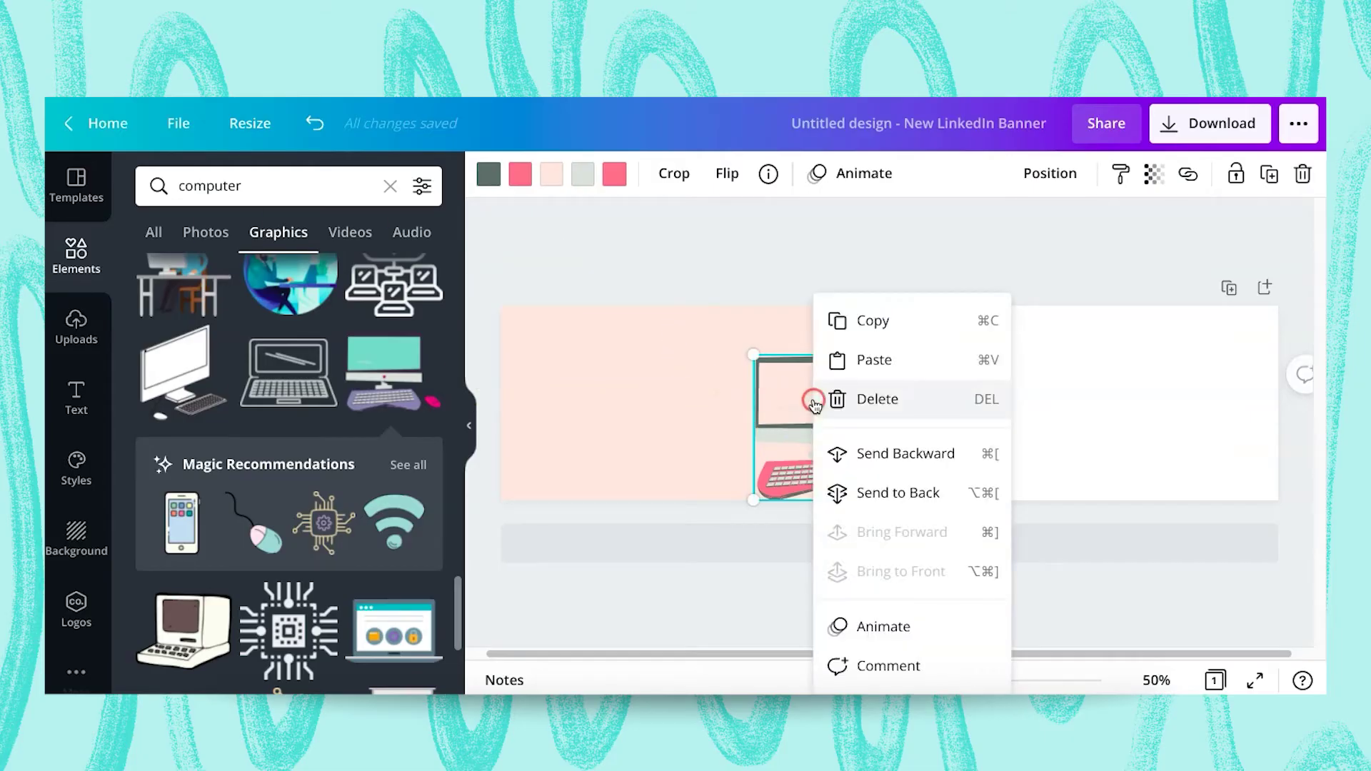
{"action": "left_click", "coordinate": [905, 457]}
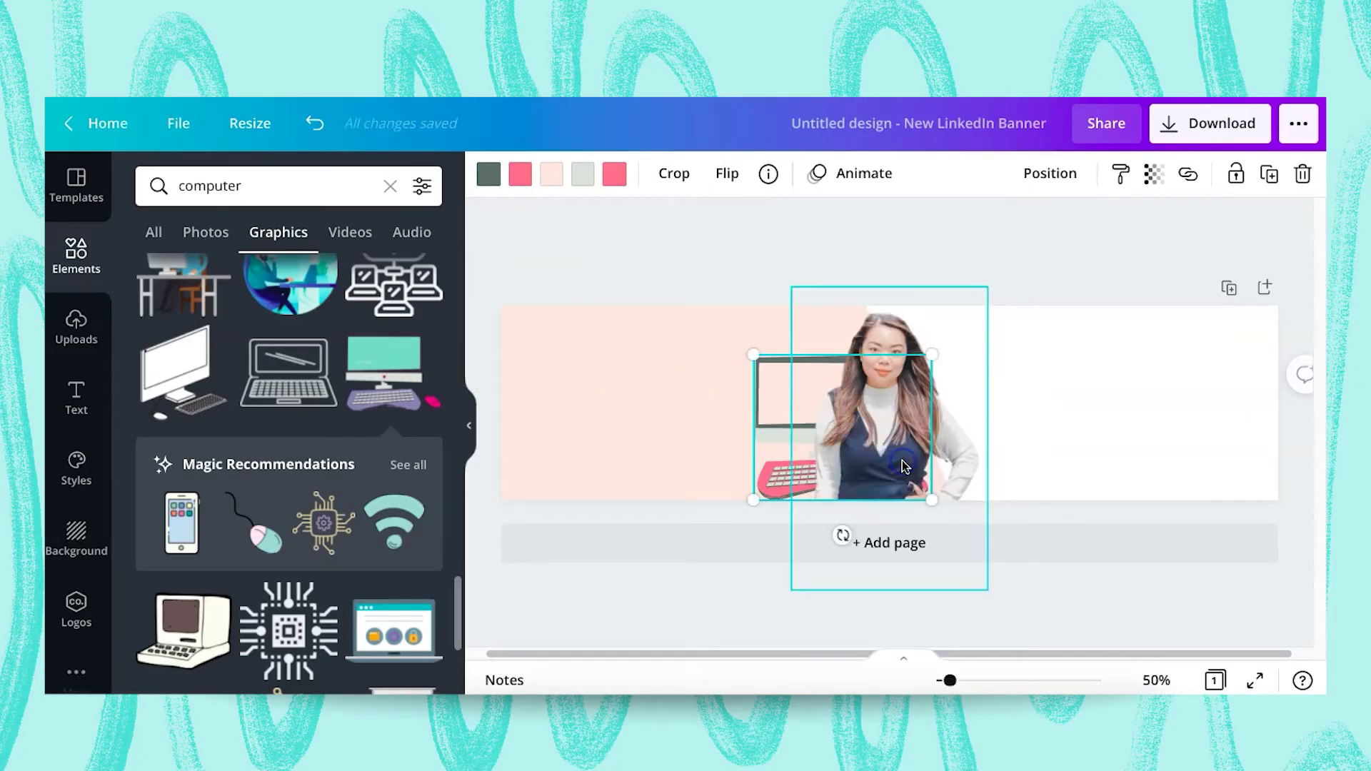
{"action": "left_click", "coordinate": [771, 248]}
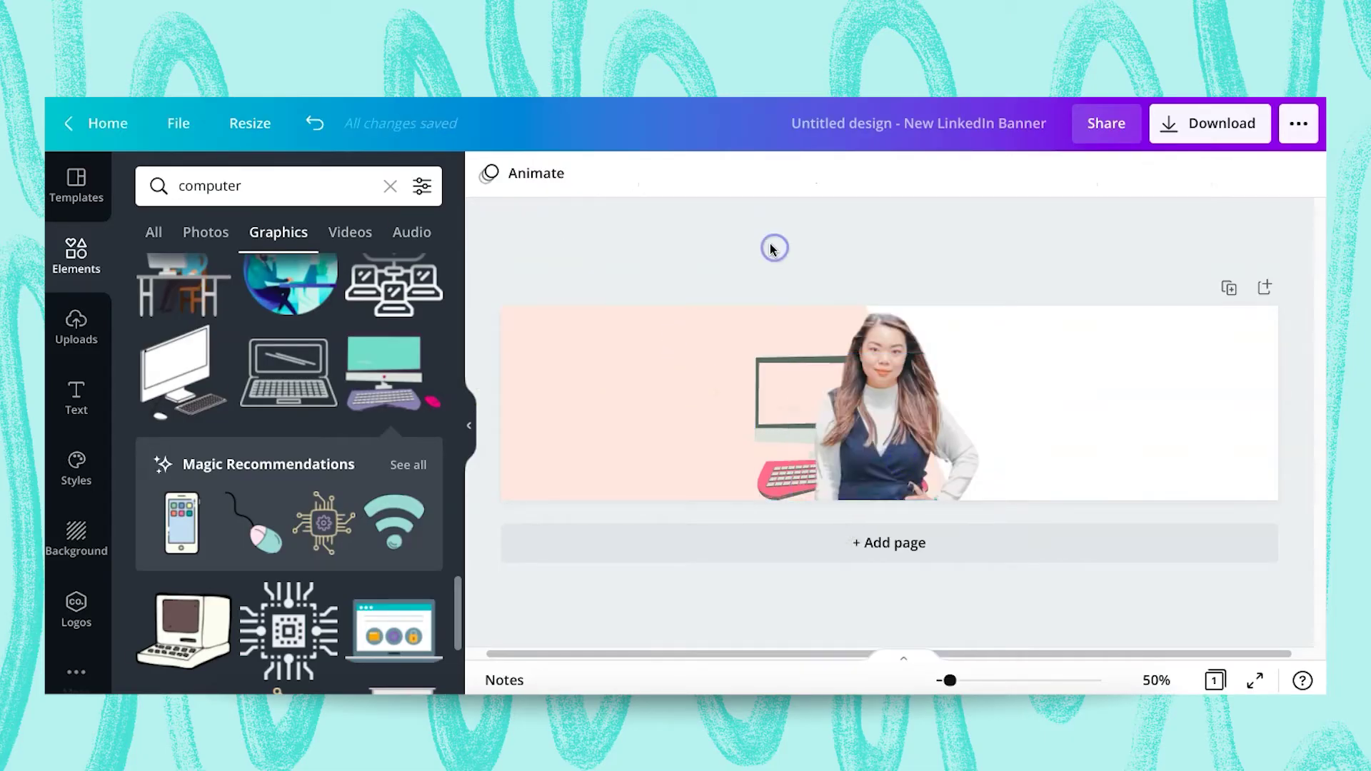
Step: Shrink the computer graphic slightly behind the woman's shoulder
{"action": "left_click", "coordinate": [781, 405]}
{"action": "left_click_drag", "start_coordinate": [756, 355], "coordinate": [775, 359]}
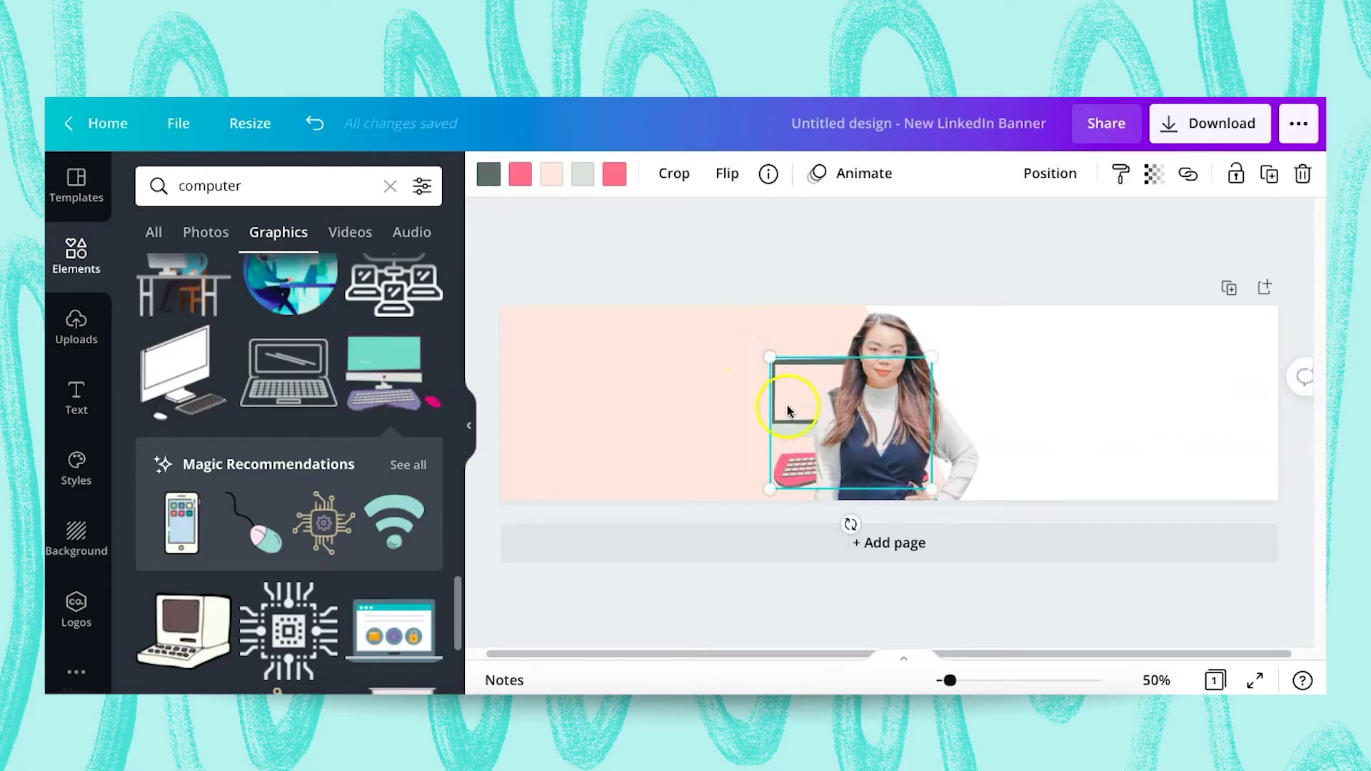
{"action": "left_click", "coordinate": [786, 268]}
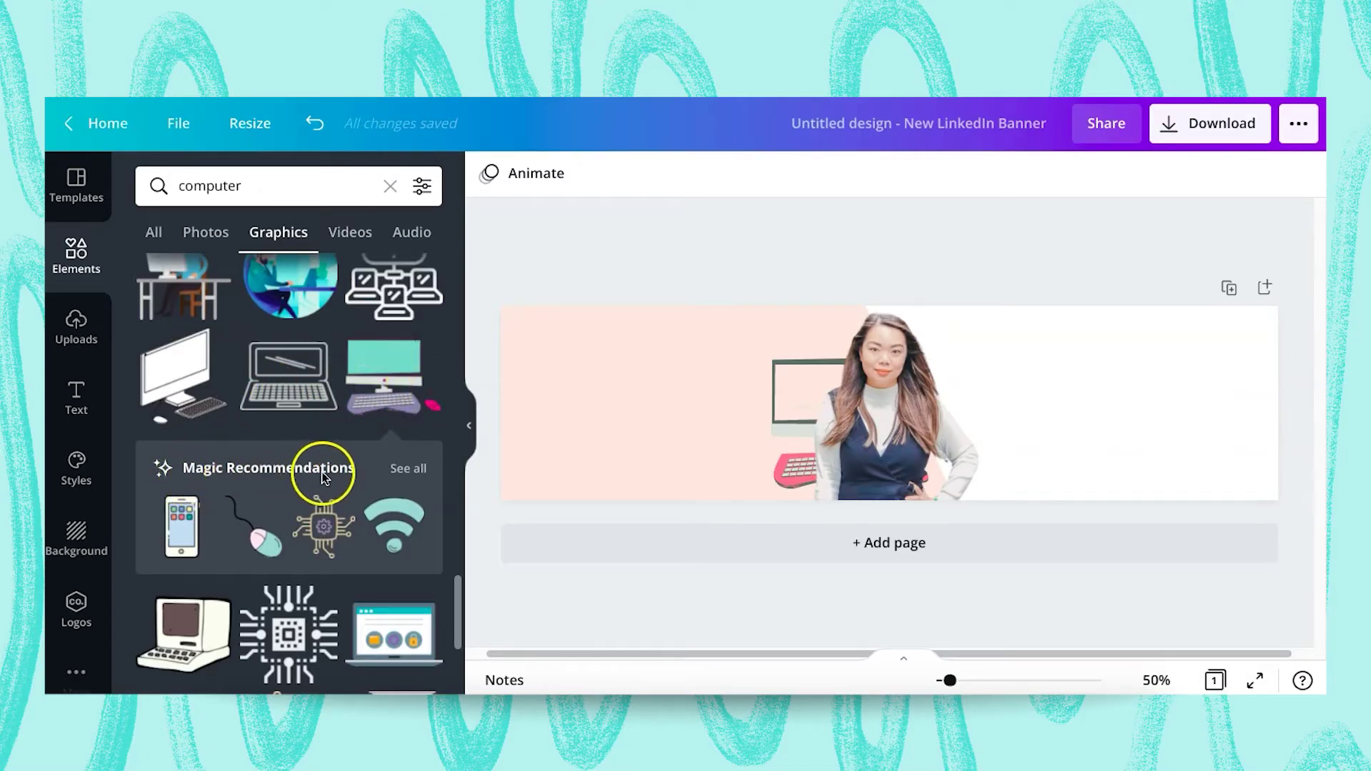
Step: Examine the Magic Recommendations related to the computer graphic, and clear the search to show the general graphics
{"action": "left_click", "coordinate": [413, 469]}
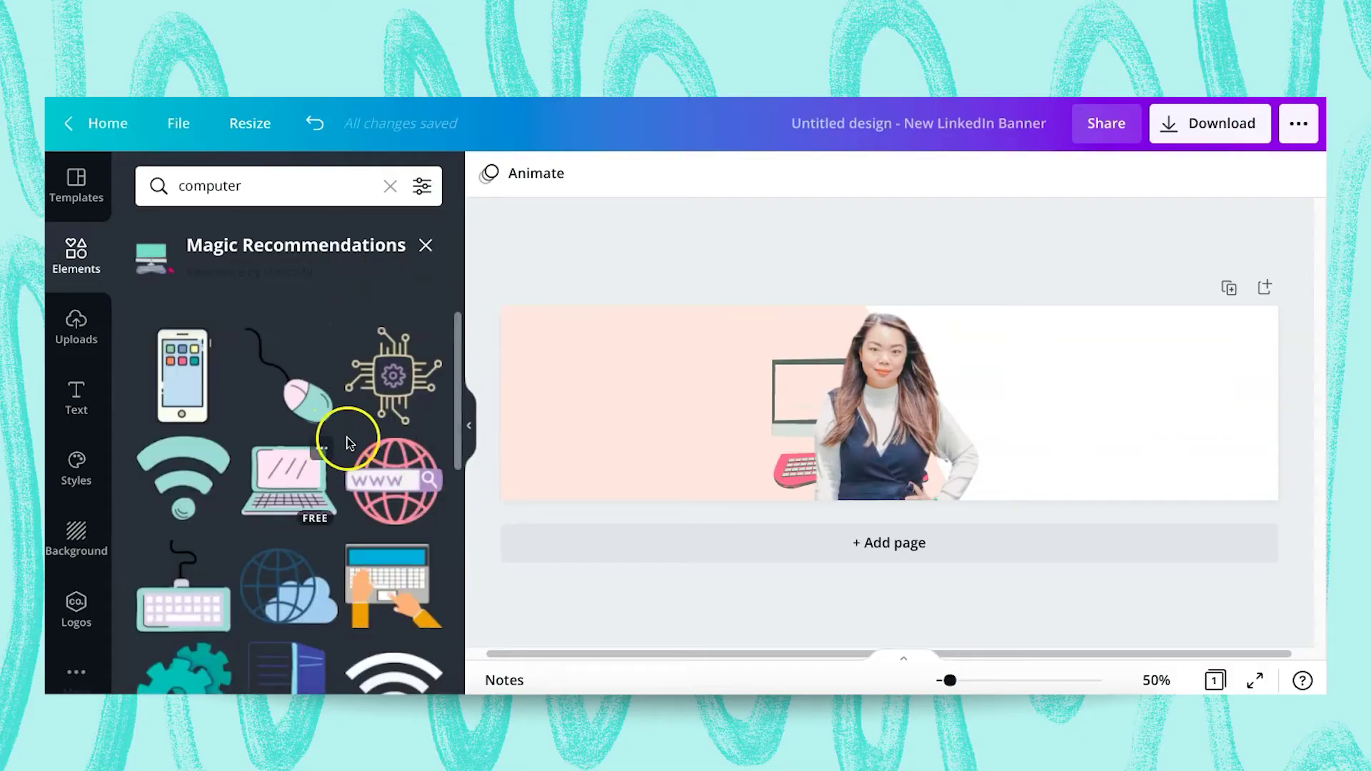
{"action": "scroll", "coordinate": [202, 412], "scroll_direction": "down", "scroll_amount": 3}
{"action": "scroll", "coordinate": [192, 404], "scroll_direction": "down", "scroll_amount": 3}
{"action": "scroll", "coordinate": [321, 521], "scroll_direction": "down", "scroll_amount": 2}
{"action": "scroll", "coordinate": [303, 508], "scroll_direction": "up", "scroll_amount": 5}
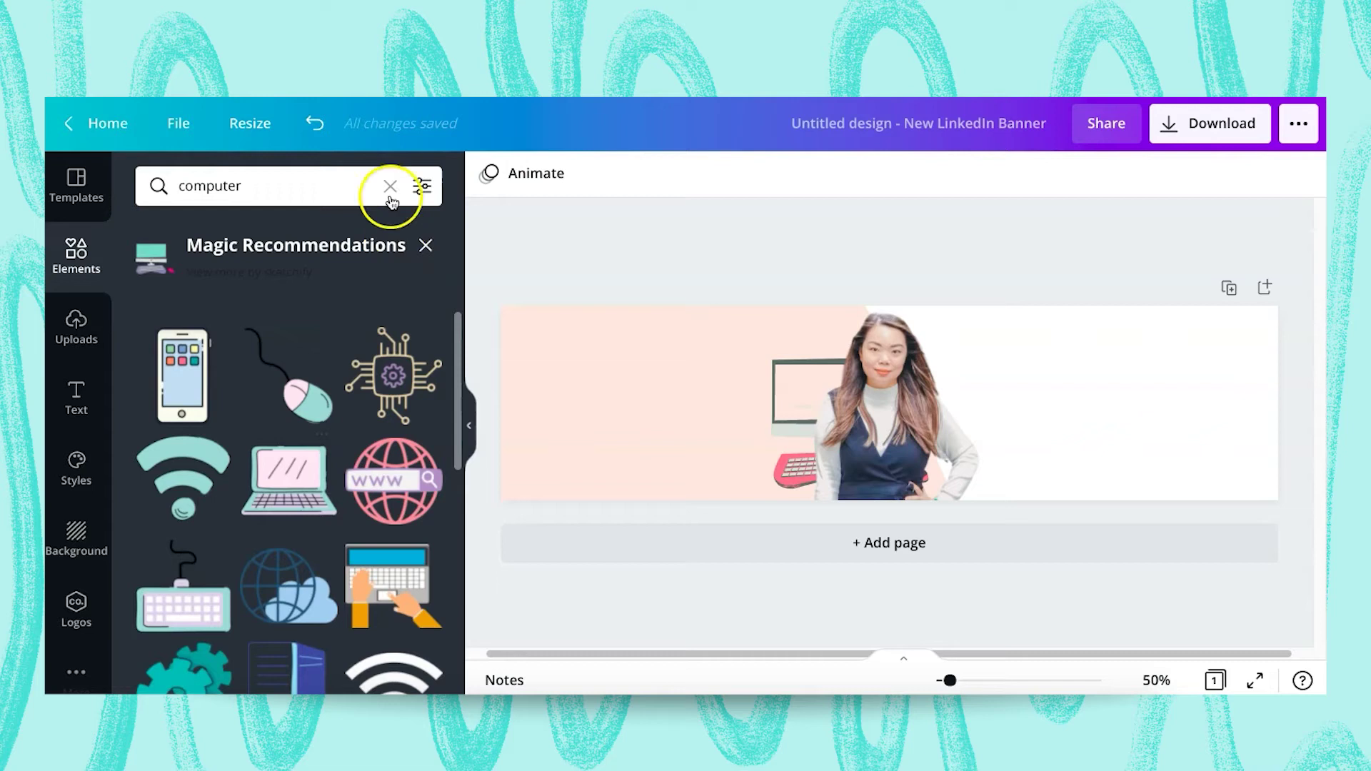
{"action": "left_click", "coordinate": [390, 186]}
{"action": "left_click", "coordinate": [278, 236]}
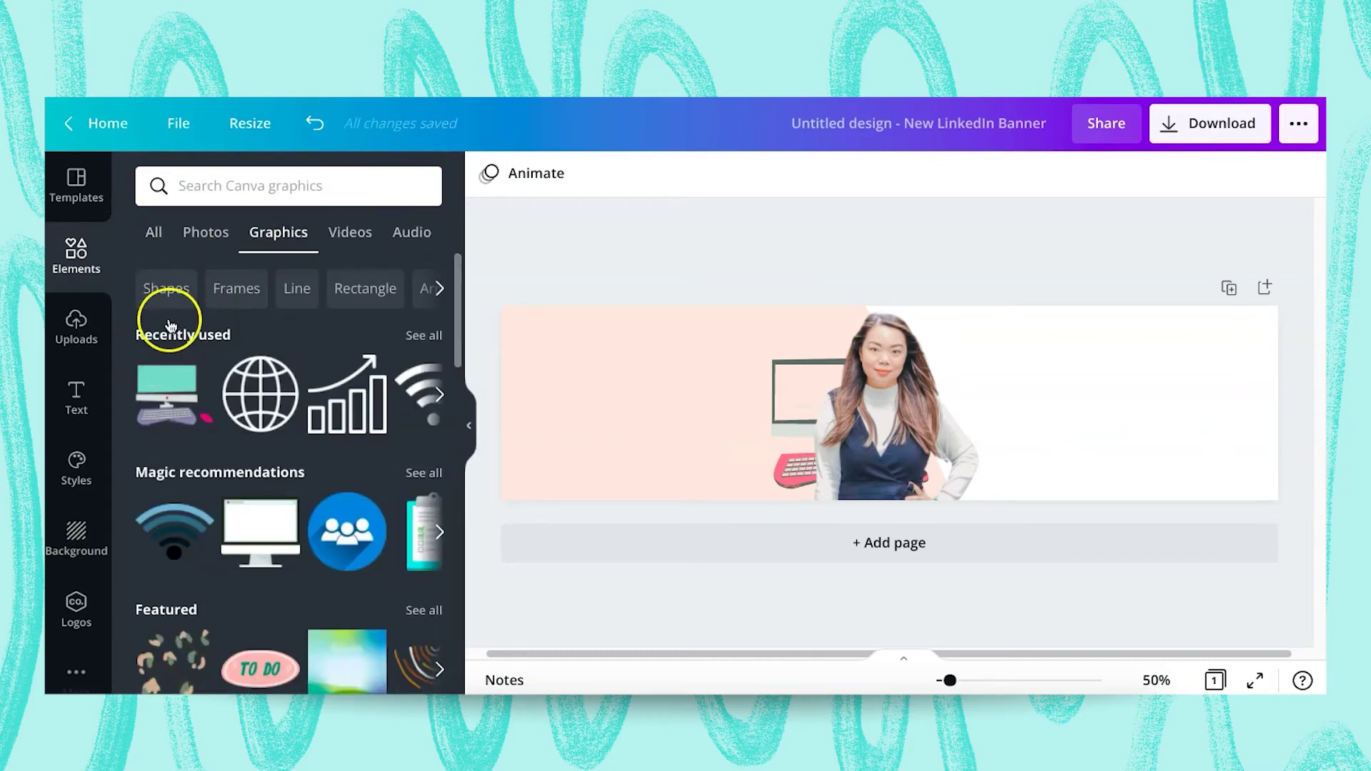
Step: Place the growth chart, globe, gear and sketched heart from the recently used graphics on the banner's pink area
{"action": "left_click", "coordinate": [423, 336]}
{"action": "left_click_drag", "start_coordinate": [355, 334], "coordinate": [675, 481]}
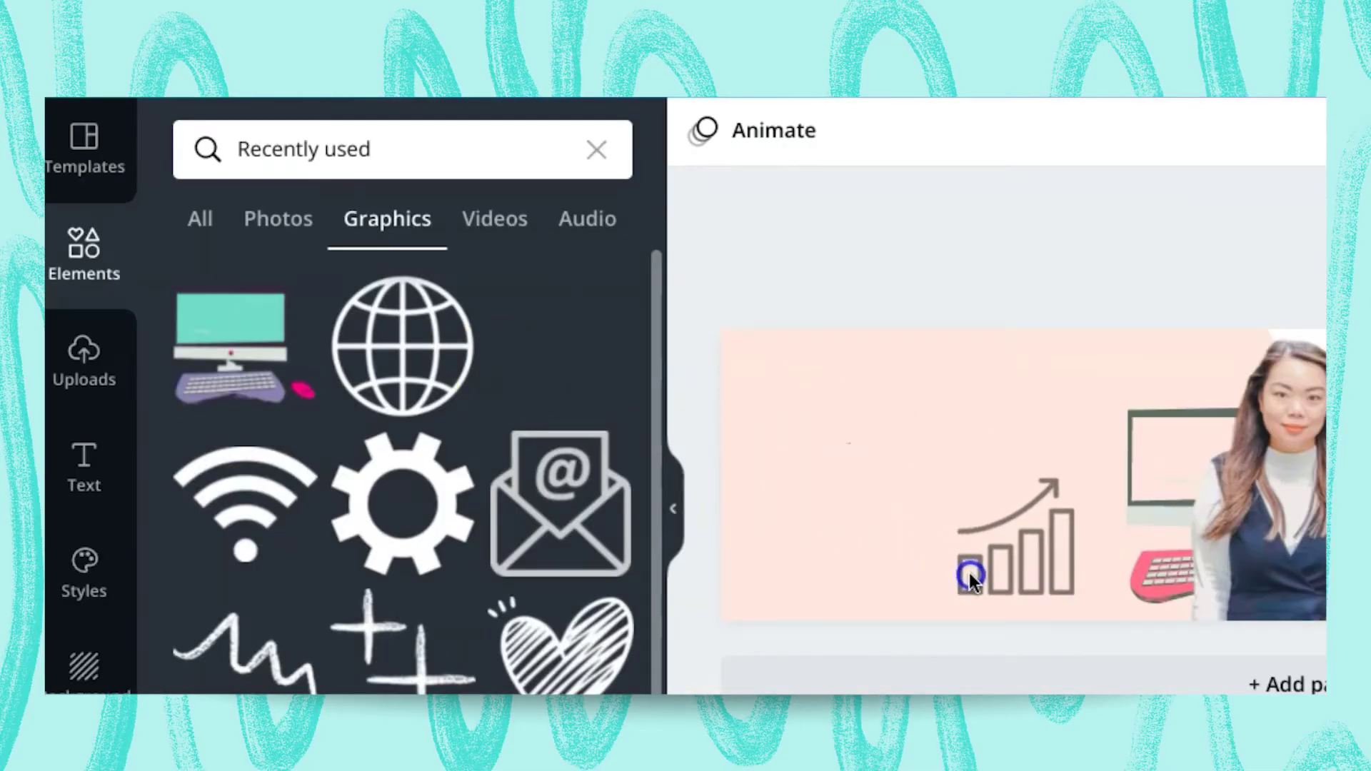
{"action": "left_click_drag", "start_coordinate": [983, 592], "coordinate": [983, 591]}
{"action": "mouse_move", "coordinate": [471, 370]}
{"action": "left_mouse_down"}
{"action": "mouse_move", "coordinate": [857, 406]}
{"action": "mouse_move", "coordinate": [853, 430]}
{"action": "mouse_move", "coordinate": [465, 355]}
{"action": "left_mouse_up"}
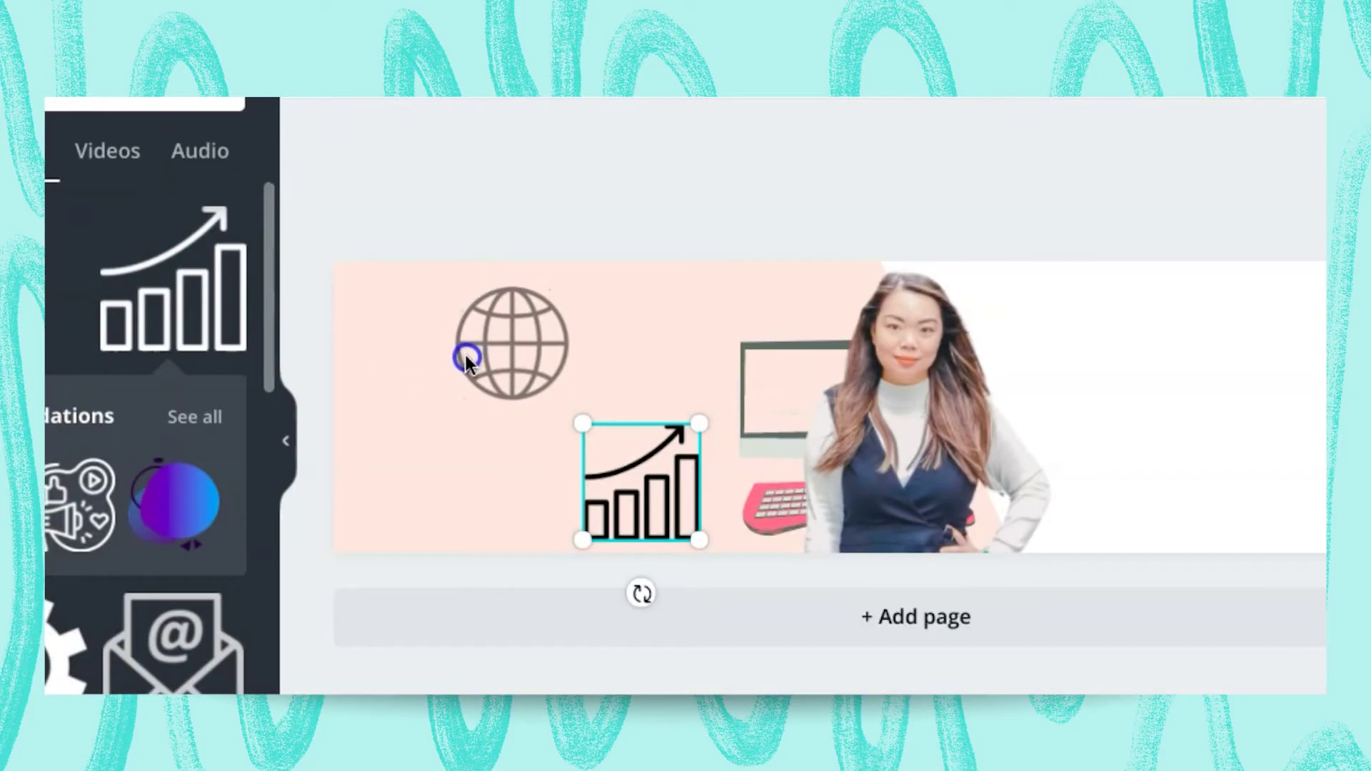
{"action": "left_click_drag", "start_coordinate": [60, 646], "coordinate": [691, 389]}
{"action": "scroll", "coordinate": [289, 474], "scroll_direction": "down", "scroll_amount": 4}
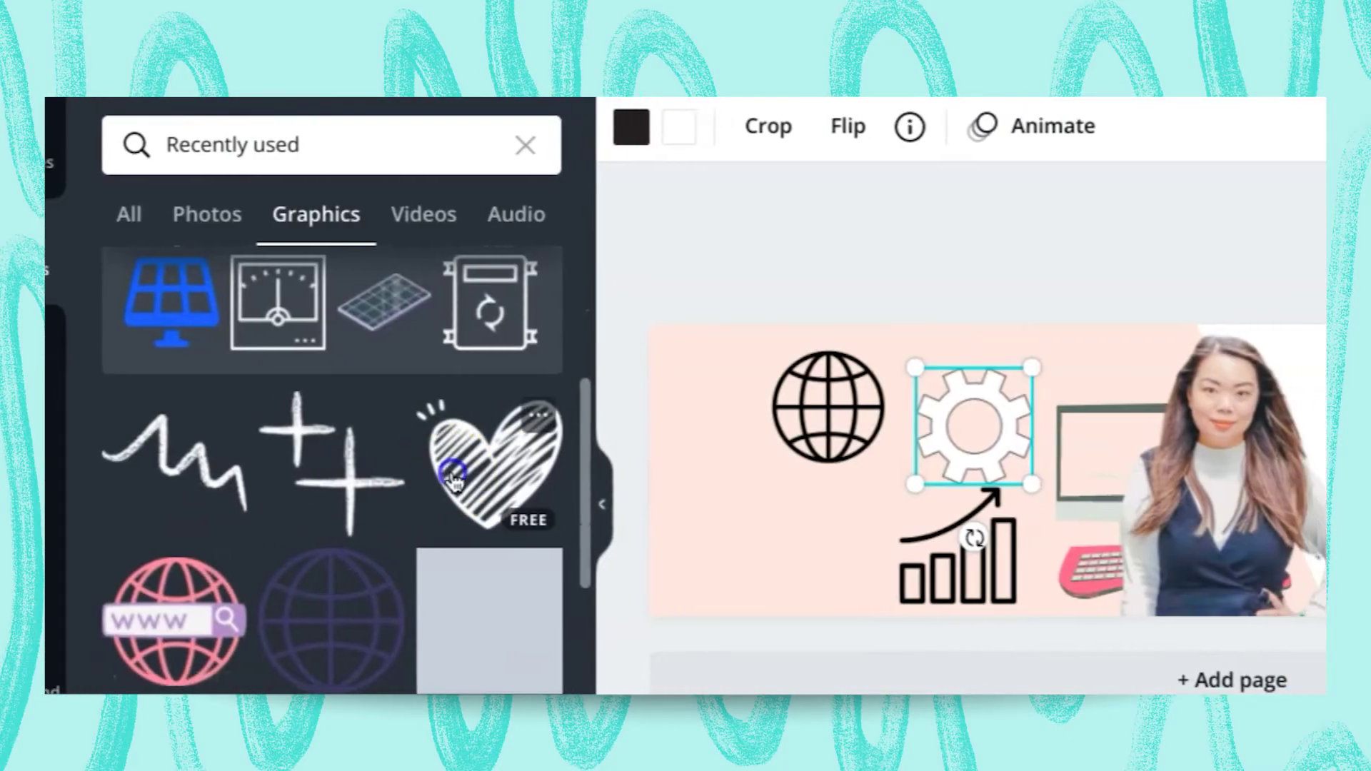
{"action": "left_click_drag", "start_coordinate": [389, 399], "coordinate": [574, 458]}
{"action": "left_click_drag", "start_coordinate": [706, 554], "coordinate": [693, 560]}
{"action": "scroll", "coordinate": [357, 636], "scroll_direction": "down", "scroll_amount": 3}
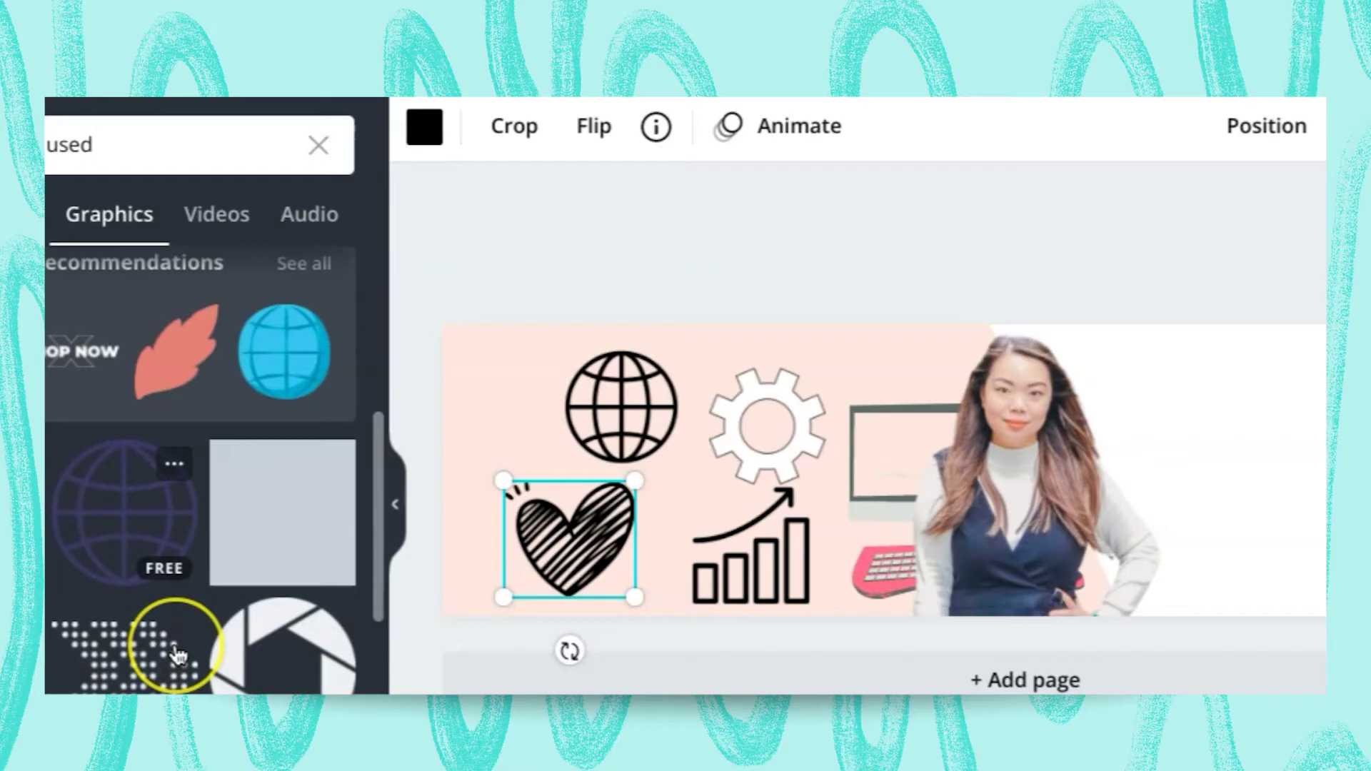
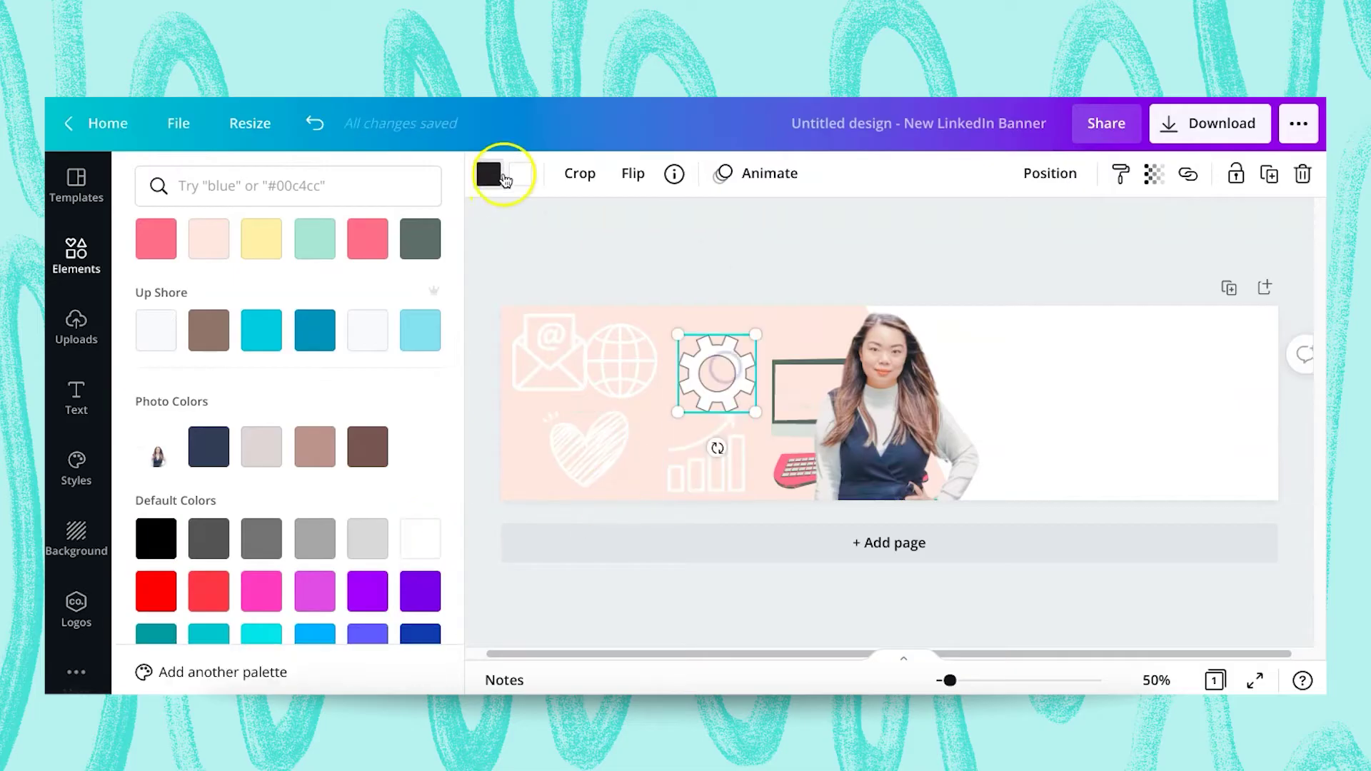
Step: Recolor the gear icon's black outline to white
{"action": "left_click", "coordinate": [419, 590]}
{"action": "left_click", "coordinate": [691, 266]}
{"action": "left_click", "coordinate": [717, 263]}
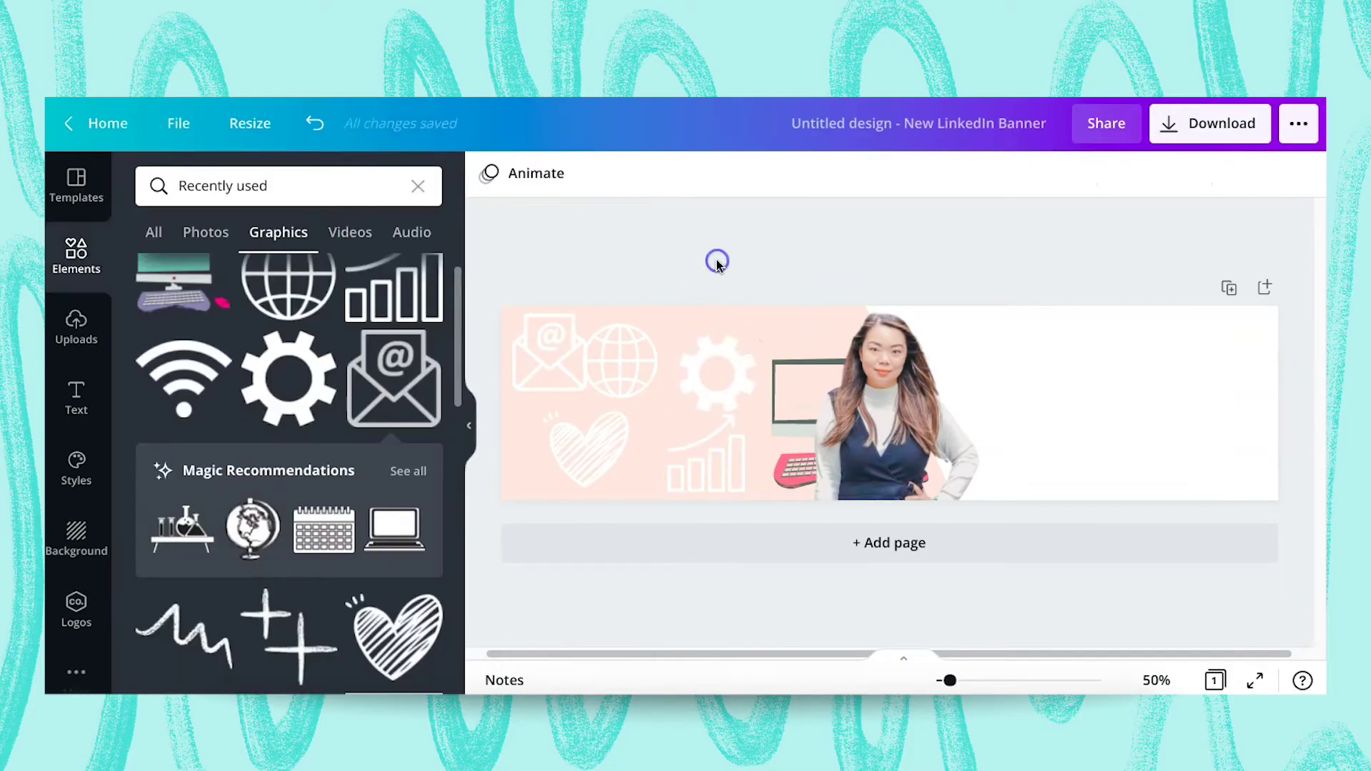
Step: Select the white envelope, globe, heart, gear and chart icons together and shrink them as a group
{"action": "left_click", "coordinate": [736, 479]}
{"action": "left_click", "coordinate": [551, 354]}
{"action": "left_click", "coordinate": [728, 424]}
{"action": "left_click_drag", "start_coordinate": [537, 293], "coordinate": [686, 465]}
{"action": "left_click", "coordinate": [638, 259]}
Step: Move the gear above the computer and stack the globe, envelope and chart in a column beside the computer
{"action": "left_click_drag", "start_coordinate": [664, 359], "coordinate": [797, 346]}
{"action": "left_click_drag", "start_coordinate": [657, 439], "coordinate": [725, 462]}
{"action": "left_click_drag", "start_coordinate": [526, 355], "coordinate": [709, 409]}
{"action": "left_click_drag", "start_coordinate": [606, 359], "coordinate": [731, 343]}
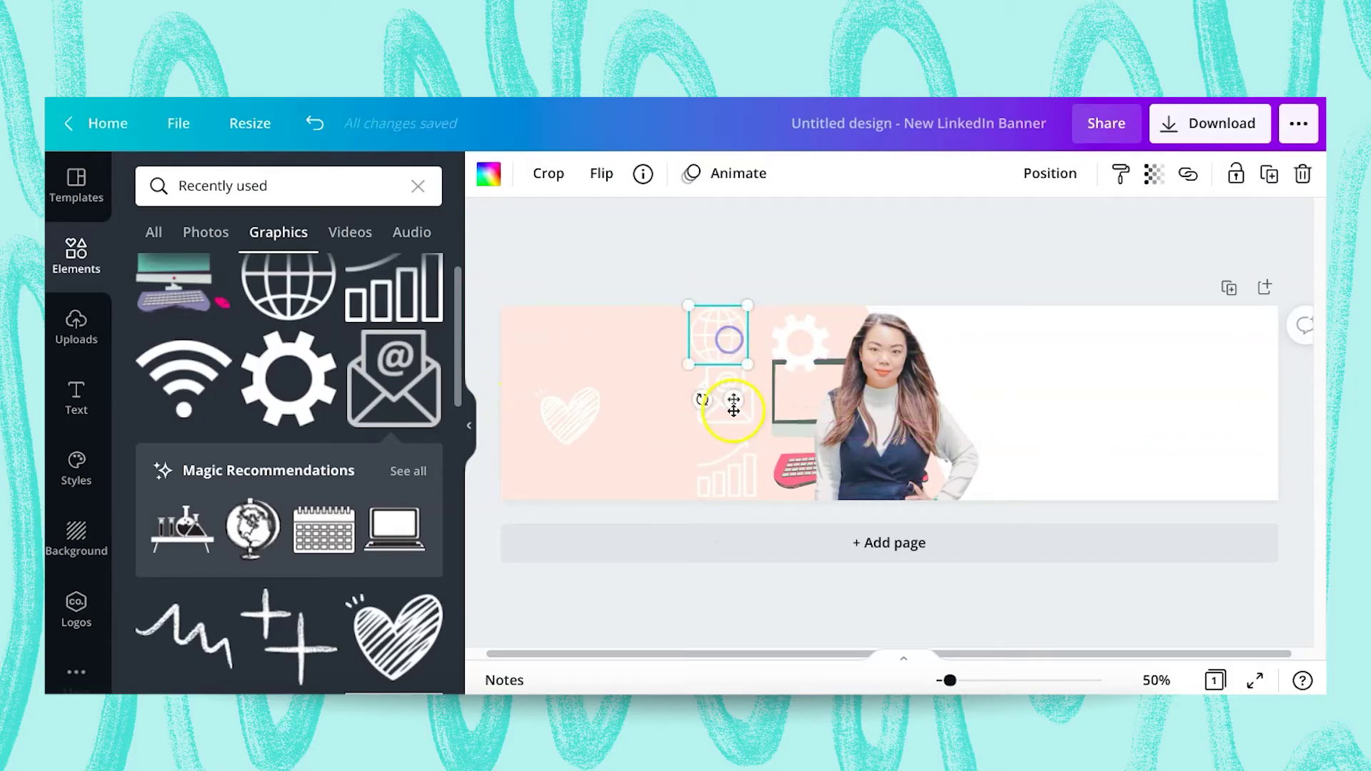
Step: Shrink the globe, envelope, chart and gear icons further and tidy their placement around the computer
{"action": "left_click_drag", "start_coordinate": [667, 279], "coordinate": [712, 429]}
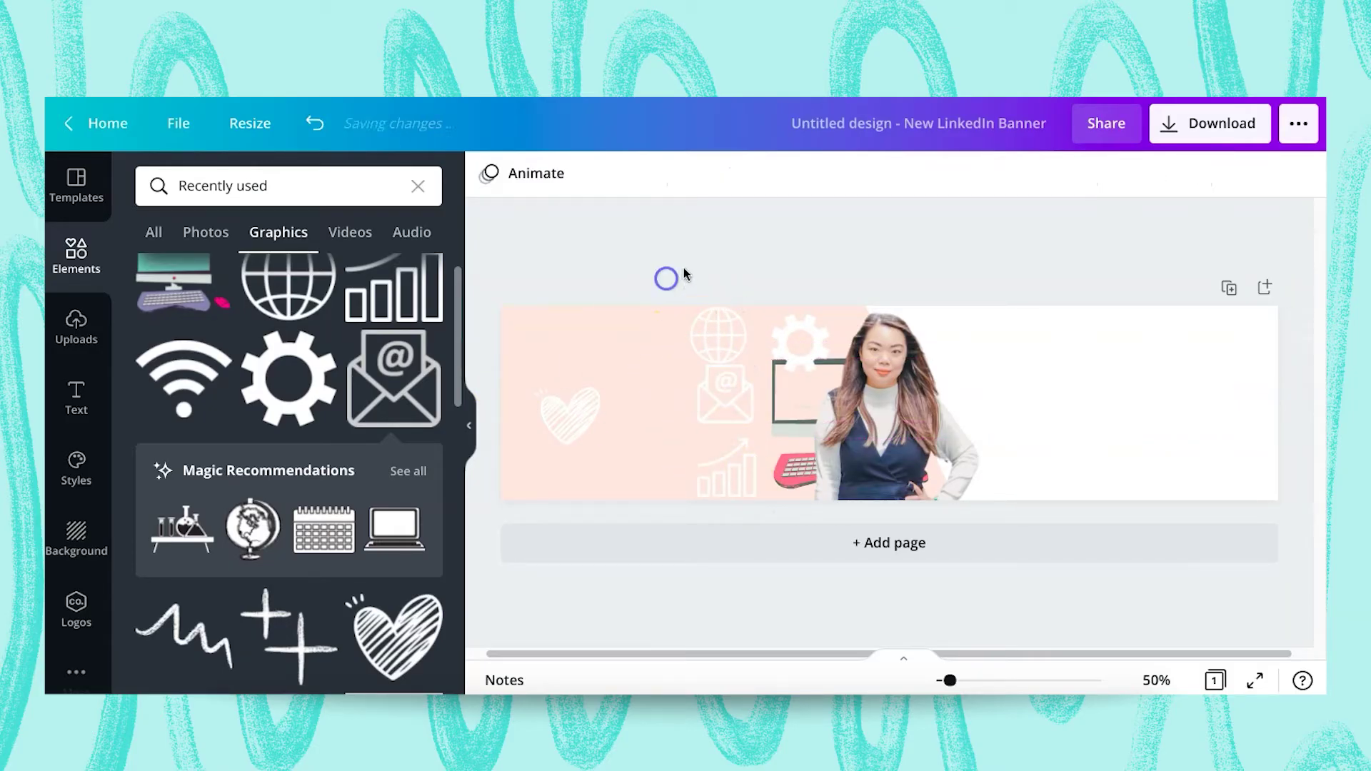
{"action": "left_click", "coordinate": [761, 489], "text": "shift"}
{"action": "left_click_drag", "start_coordinate": [802, 566], "coordinate": [771, 600]}
{"action": "left_click_drag", "start_coordinate": [866, 361], "coordinate": [881, 358]}
{"action": "left_click", "coordinate": [791, 368]}
{"action": "left_click", "coordinate": [877, 350]}
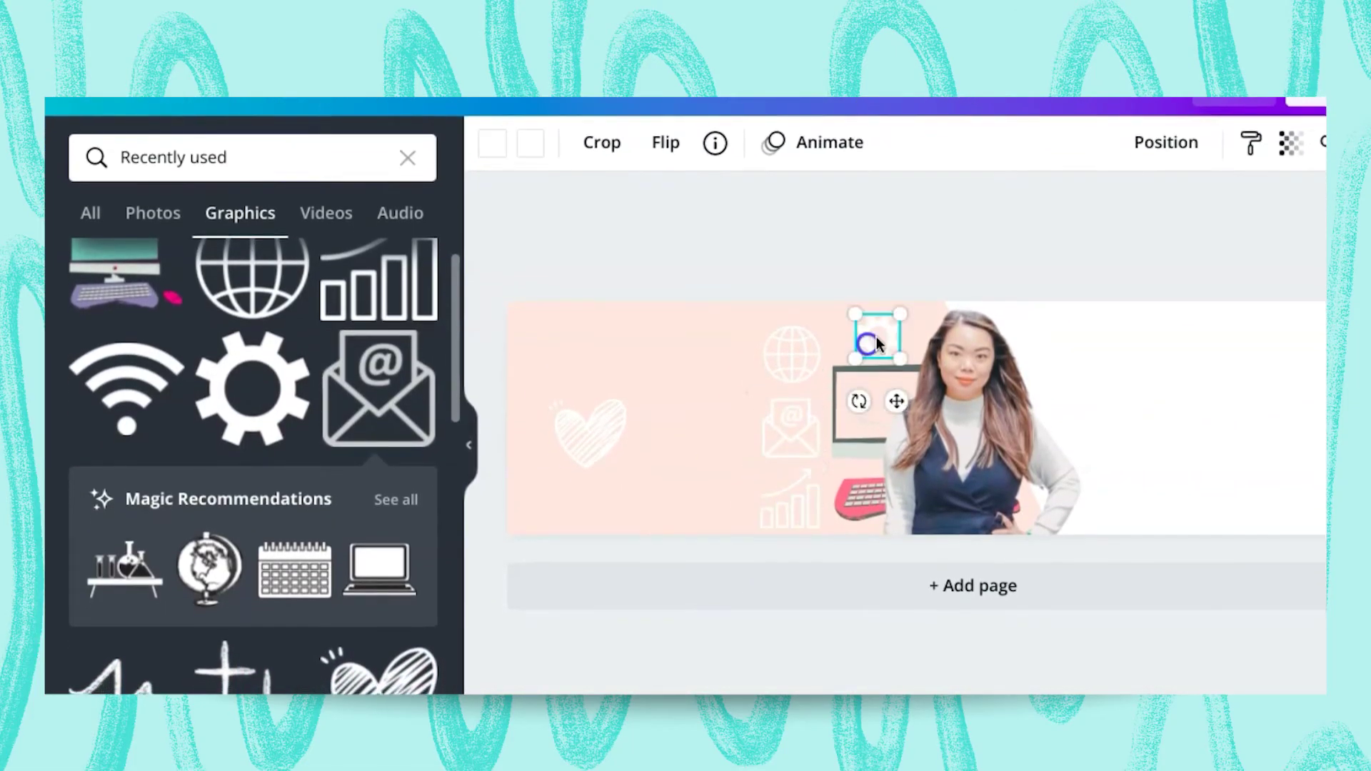
Step: Select the gear, globe, envelope and chart icons together and lower their transparency value to 65
{"action": "left_click", "coordinate": [869, 229]}
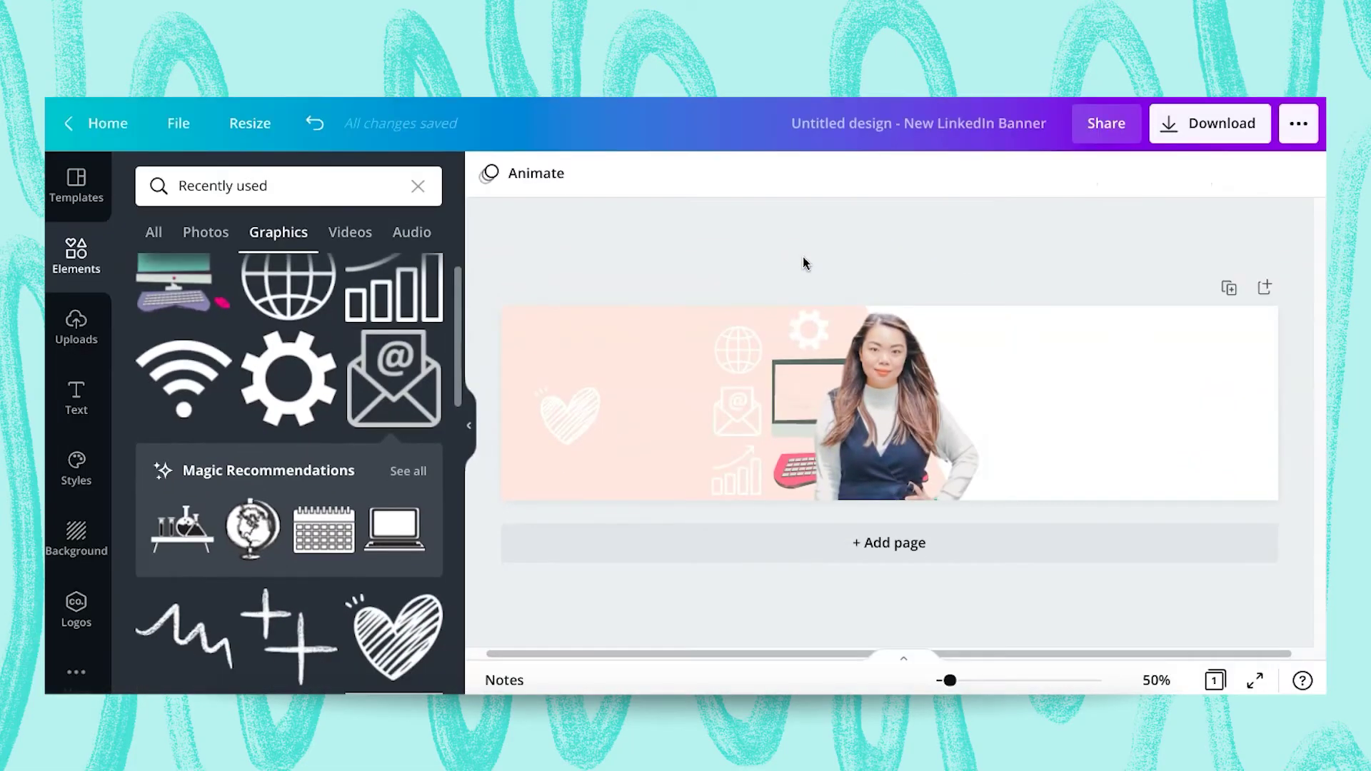
{"action": "left_click", "coordinate": [945, 408]}
{"action": "left_click", "coordinate": [802, 327]}
{"action": "left_click", "coordinate": [714, 309]}
{"action": "left_click", "coordinate": [809, 329]}
{"action": "left_click", "coordinate": [741, 349]}
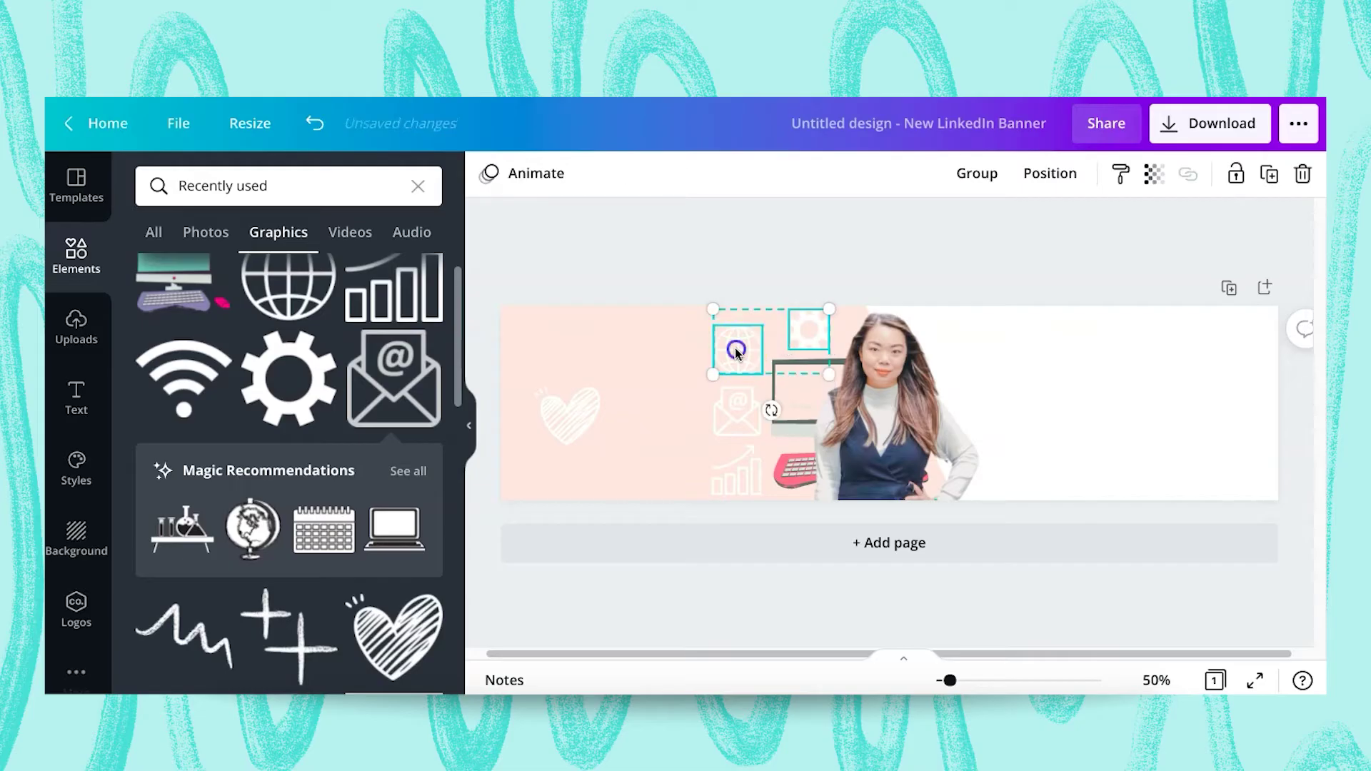
{"action": "left_click", "coordinate": [735, 418], "text": "shift"}
{"action": "left_click", "coordinate": [736, 474], "text": "shift"}
{"action": "left_click", "coordinate": [1152, 176]}
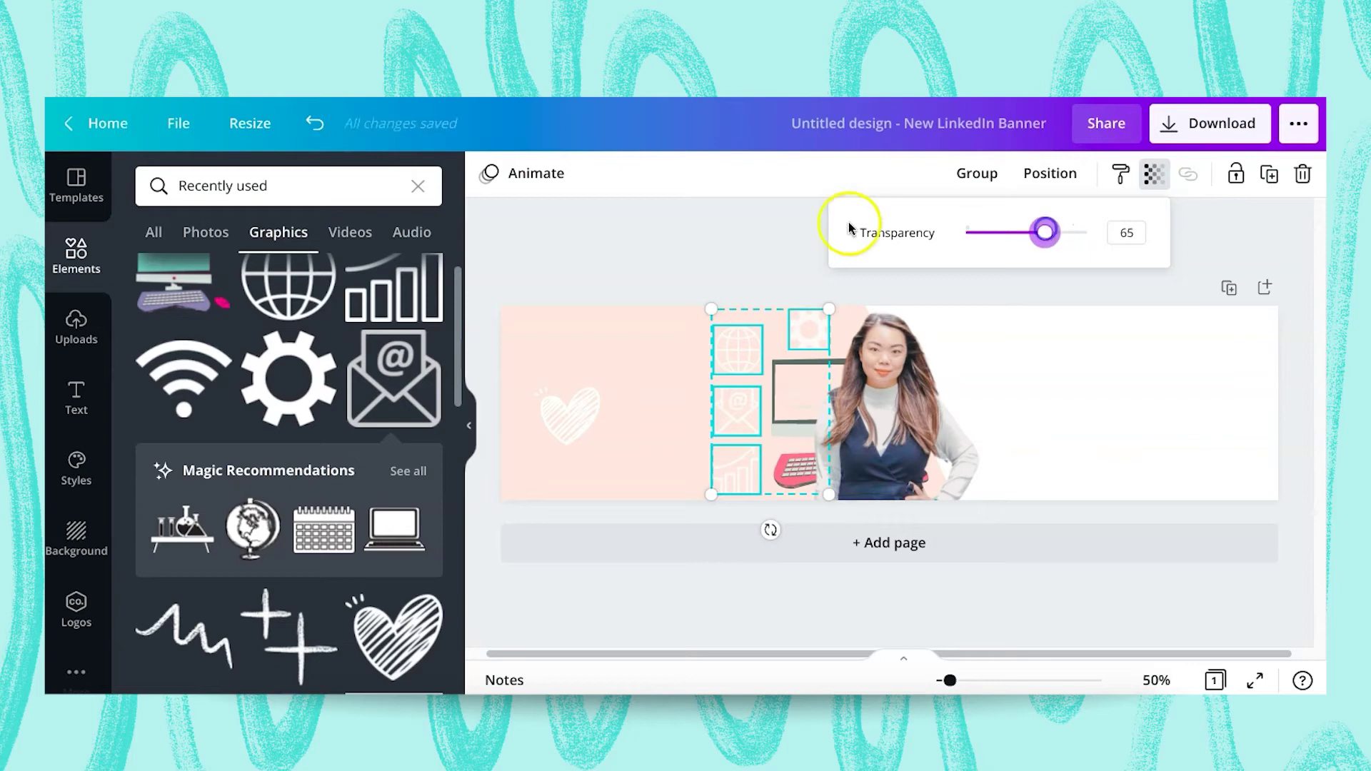
{"action": "left_click", "coordinate": [765, 241]}
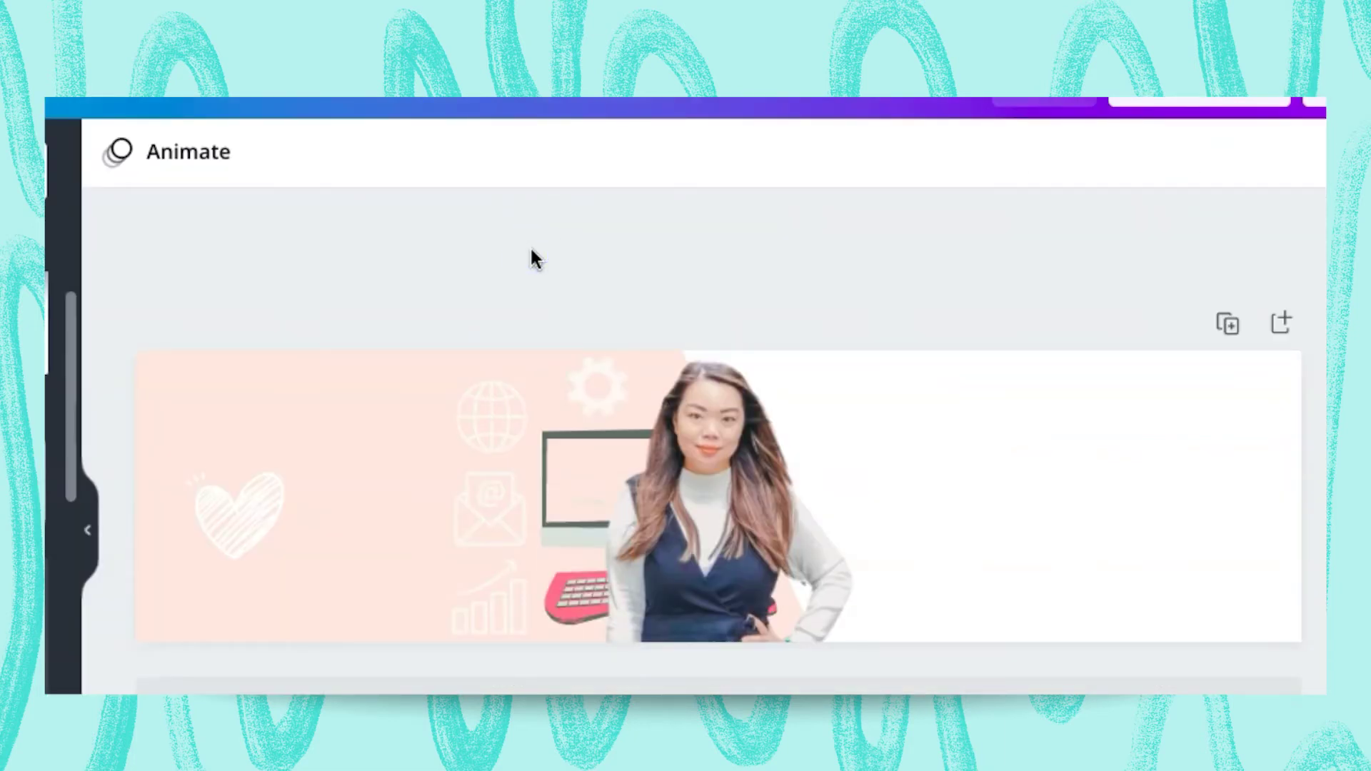
Step: Nudge the globe, envelope, chart and gear icons slightly to the left
{"action": "left_click", "coordinate": [487, 514]}
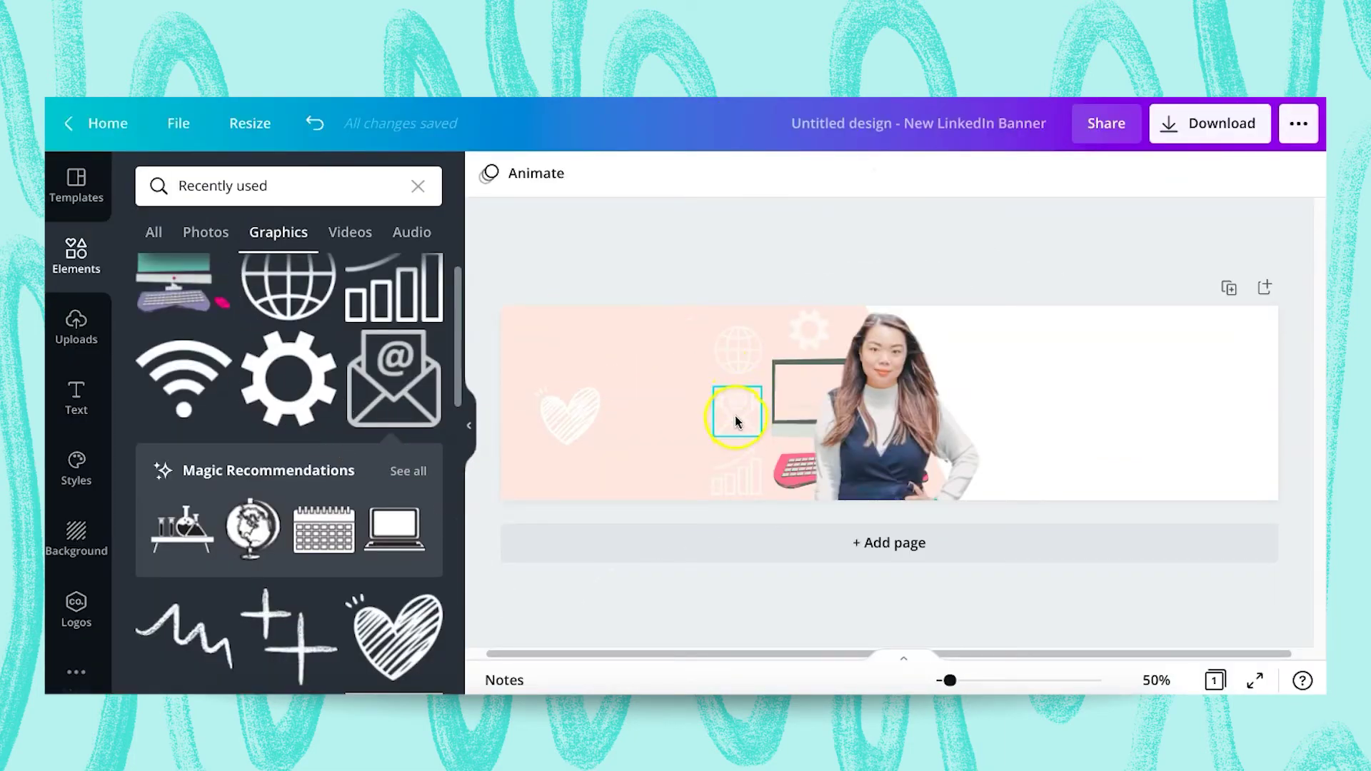
{"action": "left_click_drag", "start_coordinate": [736, 422], "coordinate": [736, 413]}
{"action": "left_click", "coordinate": [728, 491]}
{"action": "left_click_drag", "start_coordinate": [728, 491], "coordinate": [802, 330]}
{"action": "left_click", "coordinate": [739, 254]}
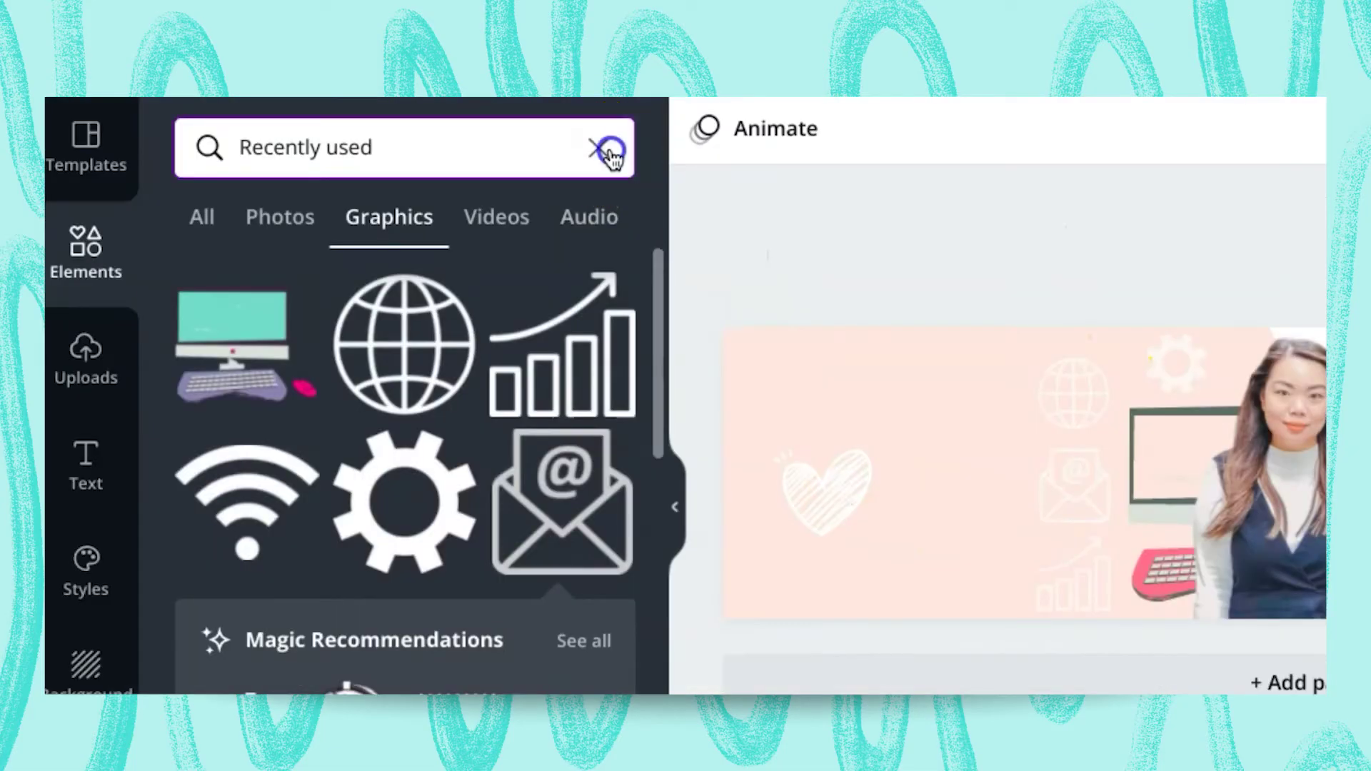
Step: Clear the element search and add a circle shape over the heart on the banner's pink side
{"action": "left_click", "coordinate": [417, 186]}
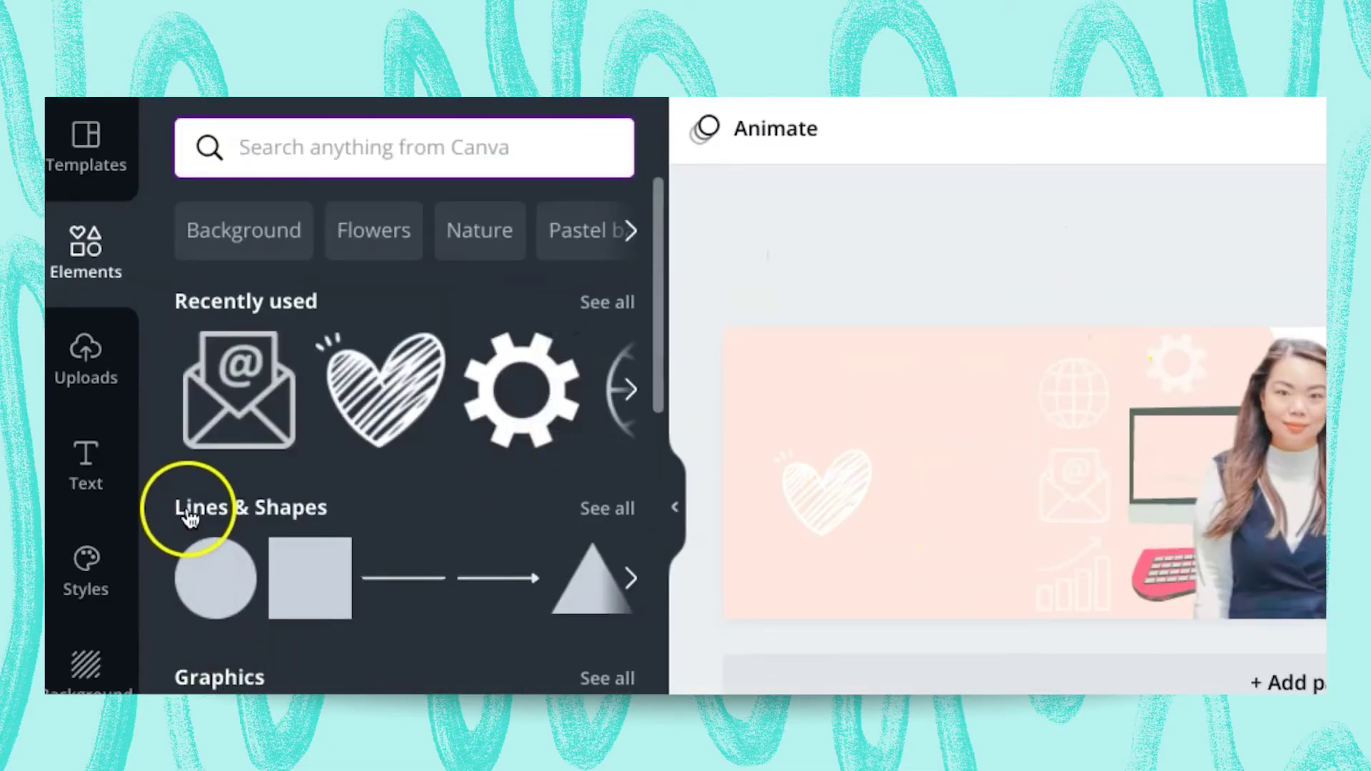
{"action": "mouse_move", "coordinate": [179, 574]}
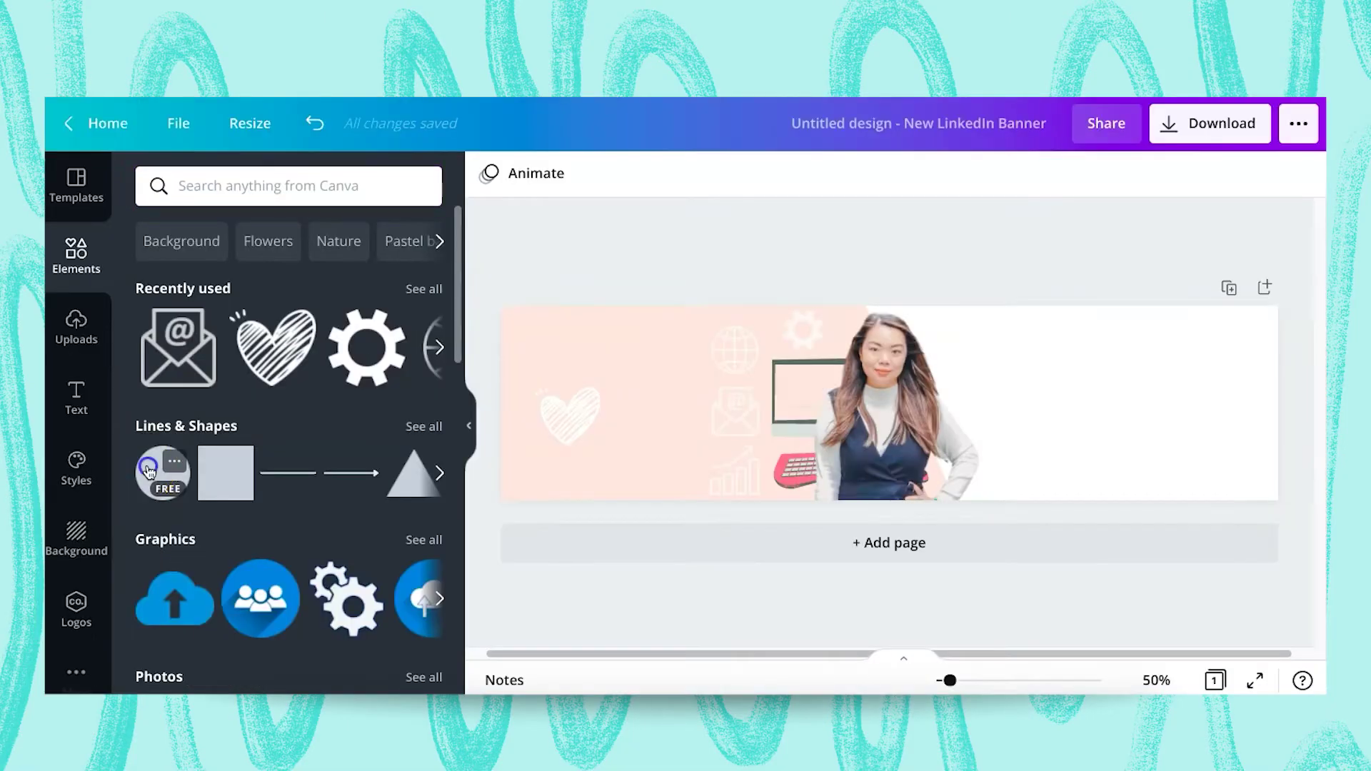
{"action": "left_click_drag", "start_coordinate": [148, 470], "coordinate": [555, 335]}
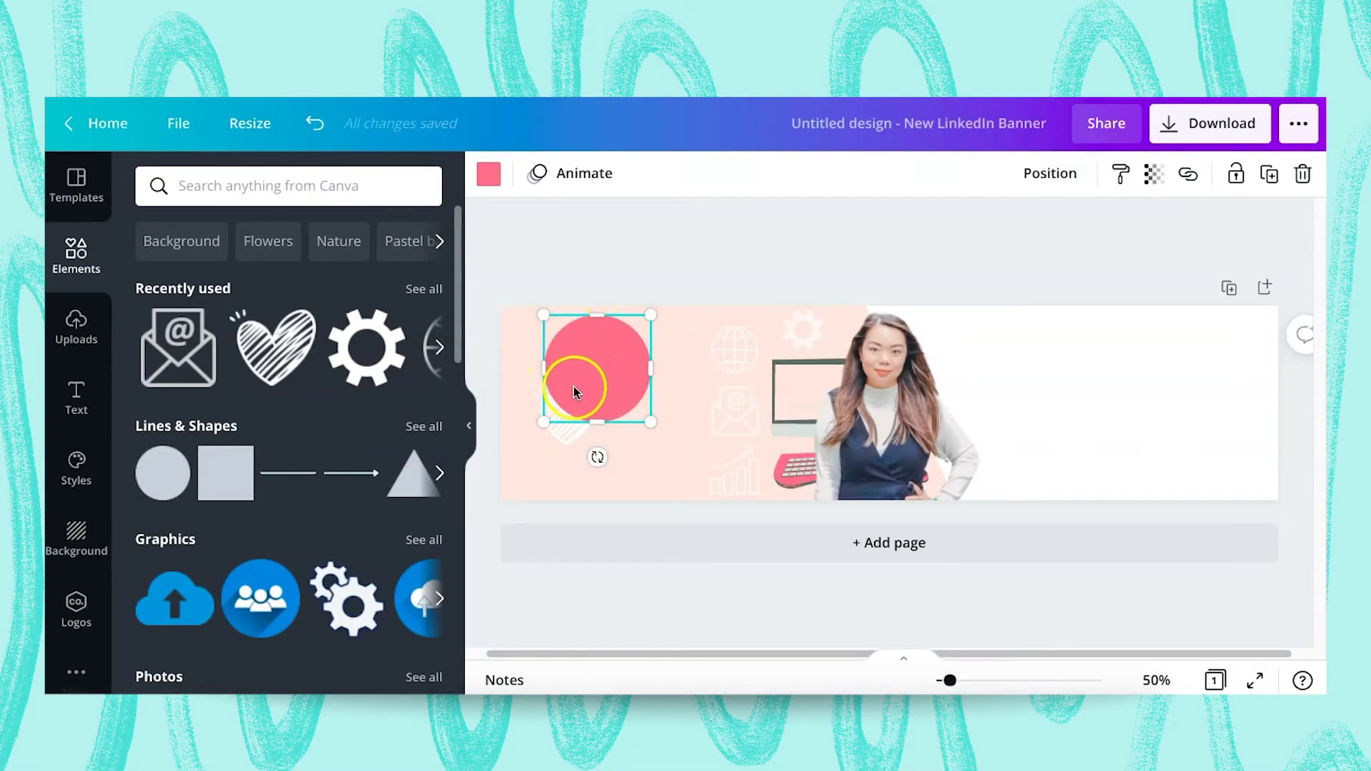
Step: Set the pink circle's transparency to 30
{"action": "left_click", "coordinate": [481, 181]}
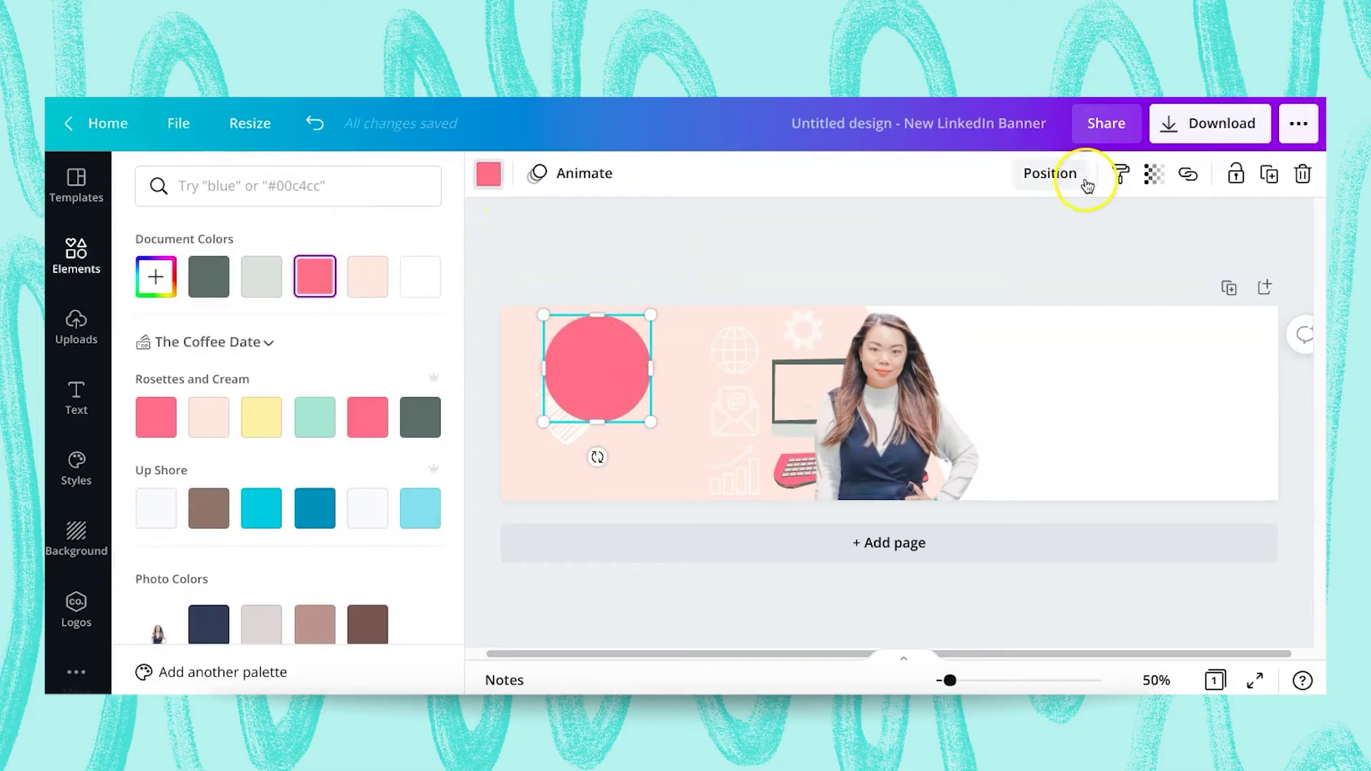
{"action": "left_click", "coordinate": [1155, 176]}
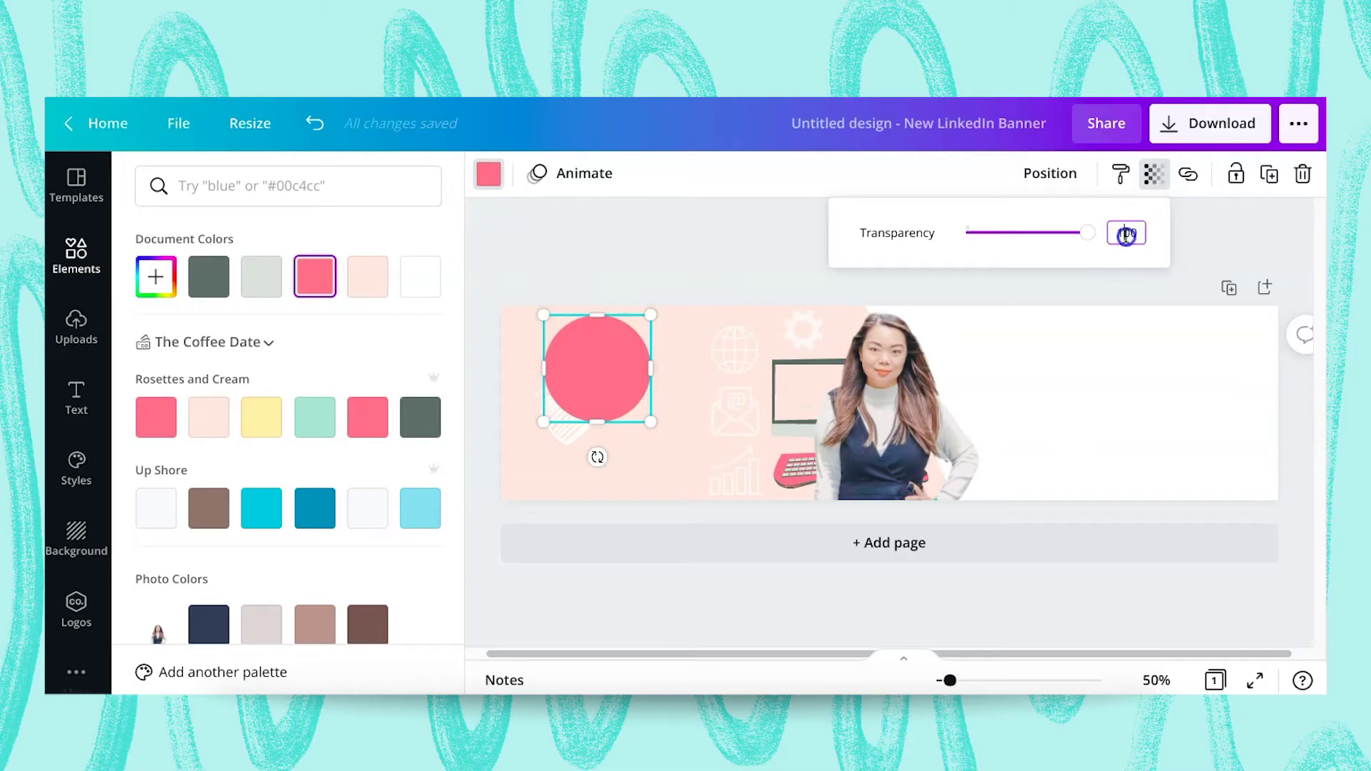
{"action": "left_click_drag", "start_coordinate": [1089, 240], "coordinate": [999, 232]}
{"action": "left_click", "coordinate": [1137, 232]}
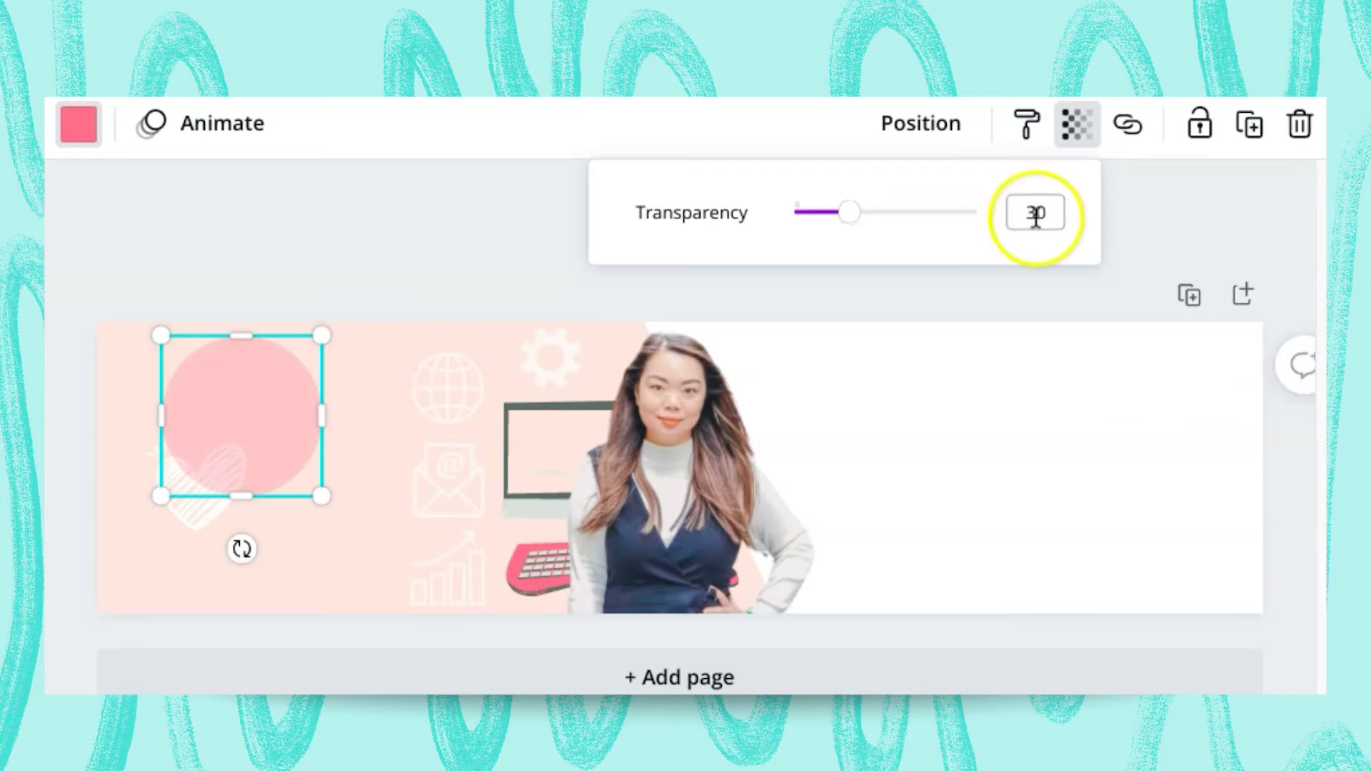
{"action": "left_click", "coordinate": [490, 254]}
{"action": "left_click", "coordinate": [443, 249]}
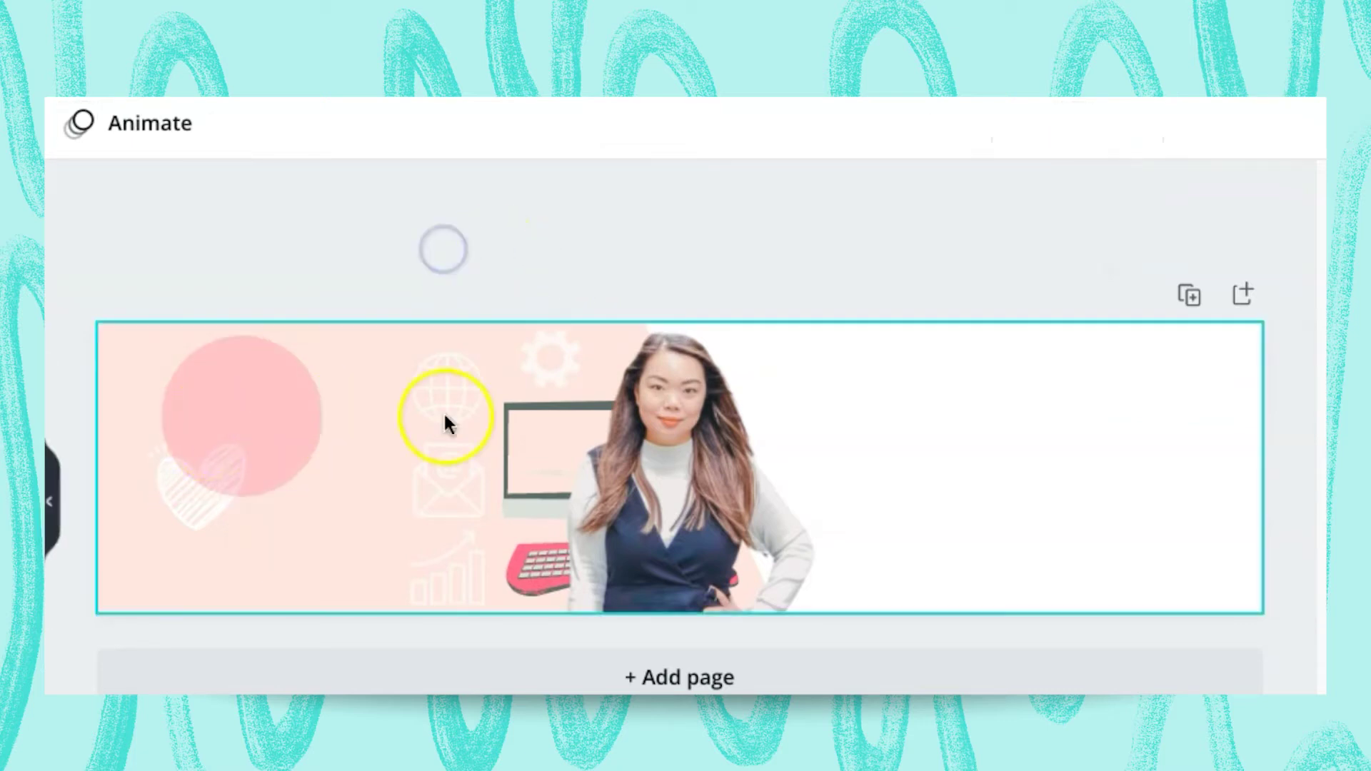
Step: Shrink the circle, move it beside the woman's head and send it backward behind the portrait
{"action": "left_click", "coordinate": [235, 427]}
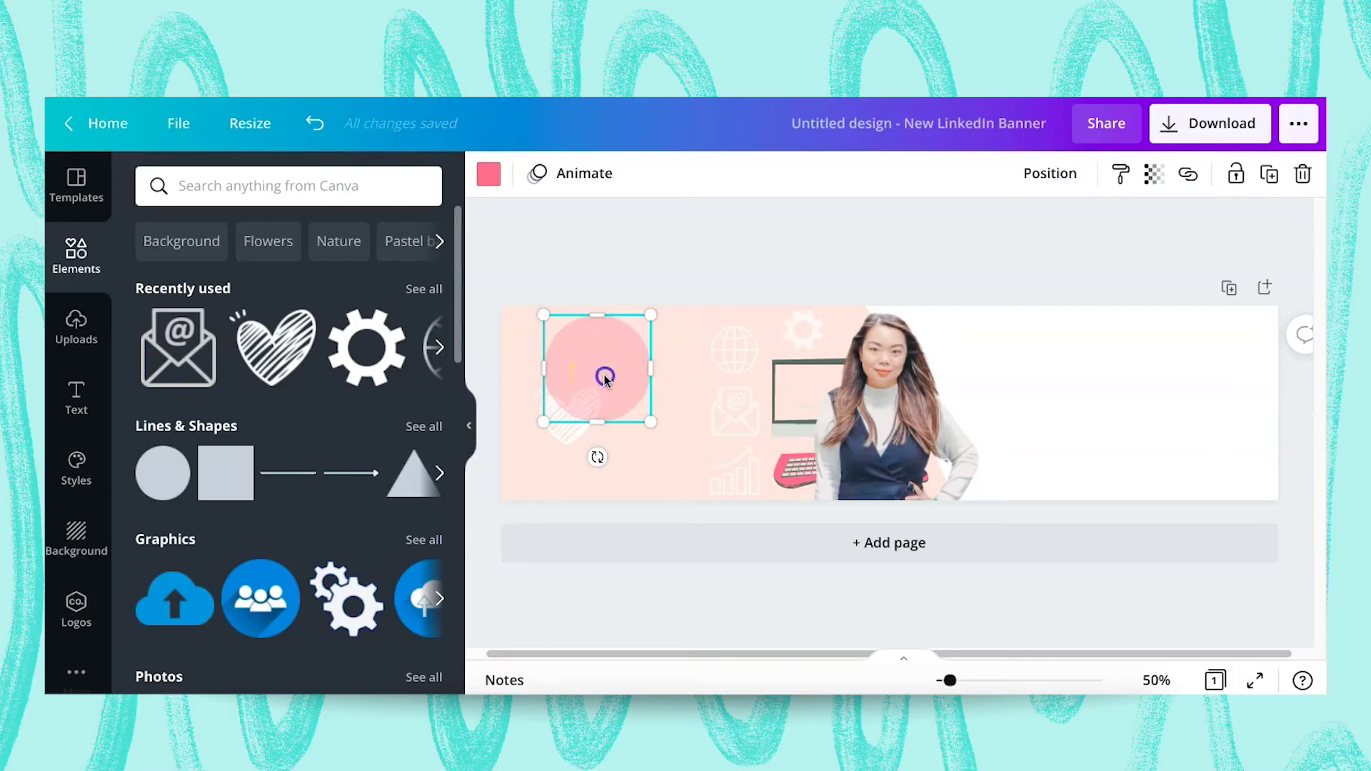
{"action": "left_click_drag", "start_coordinate": [652, 314], "coordinate": [847, 355]}
{"action": "left_click", "coordinate": [564, 401]}
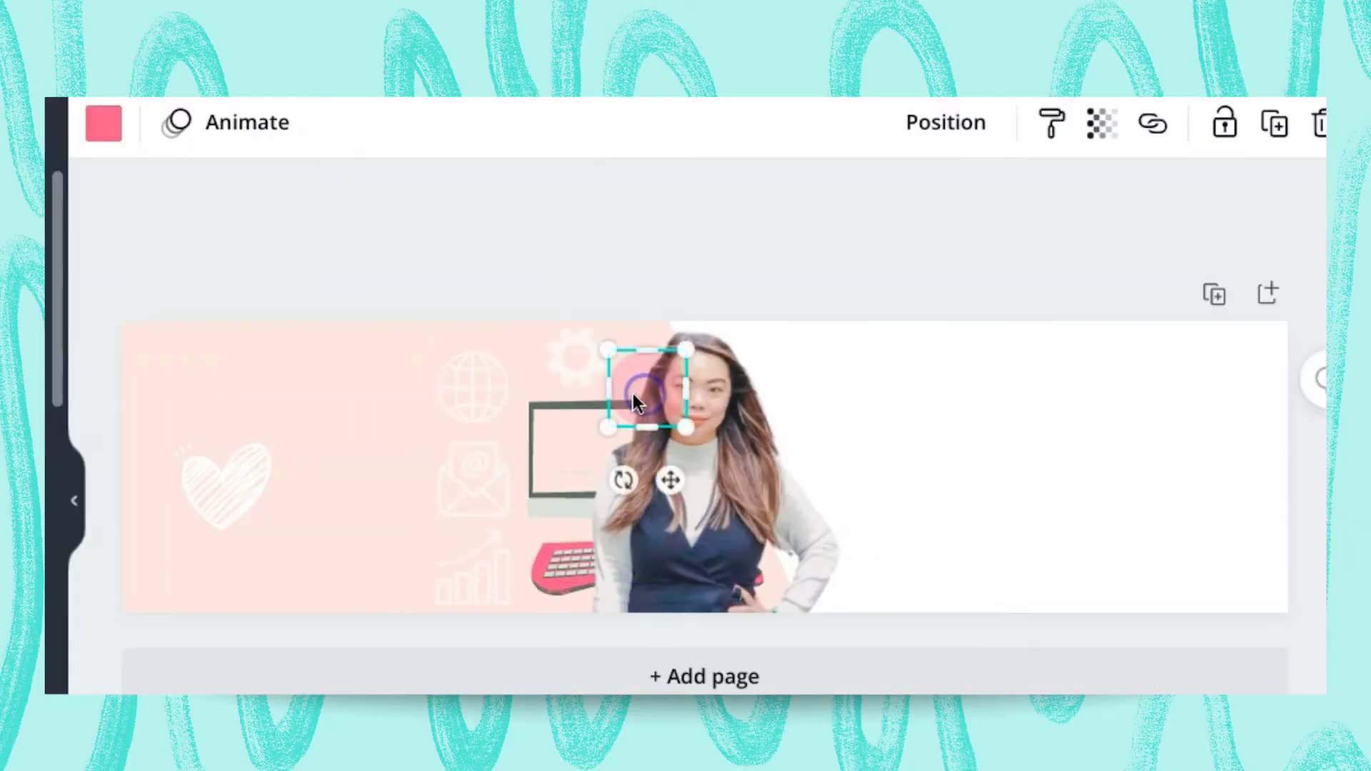
{"action": "right_click", "coordinate": [845, 354]}
{"action": "left_click", "coordinate": [783, 549]}
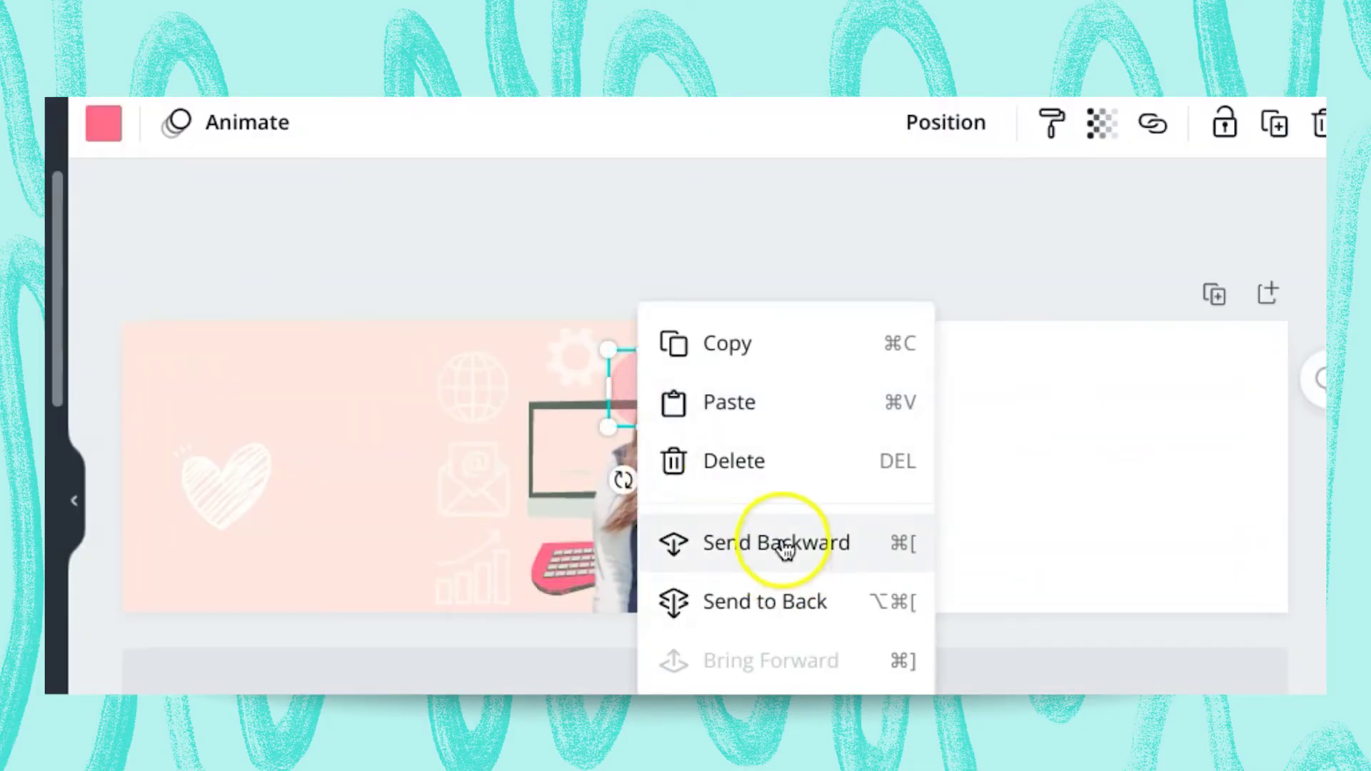
{"action": "left_click", "coordinate": [761, 216]}
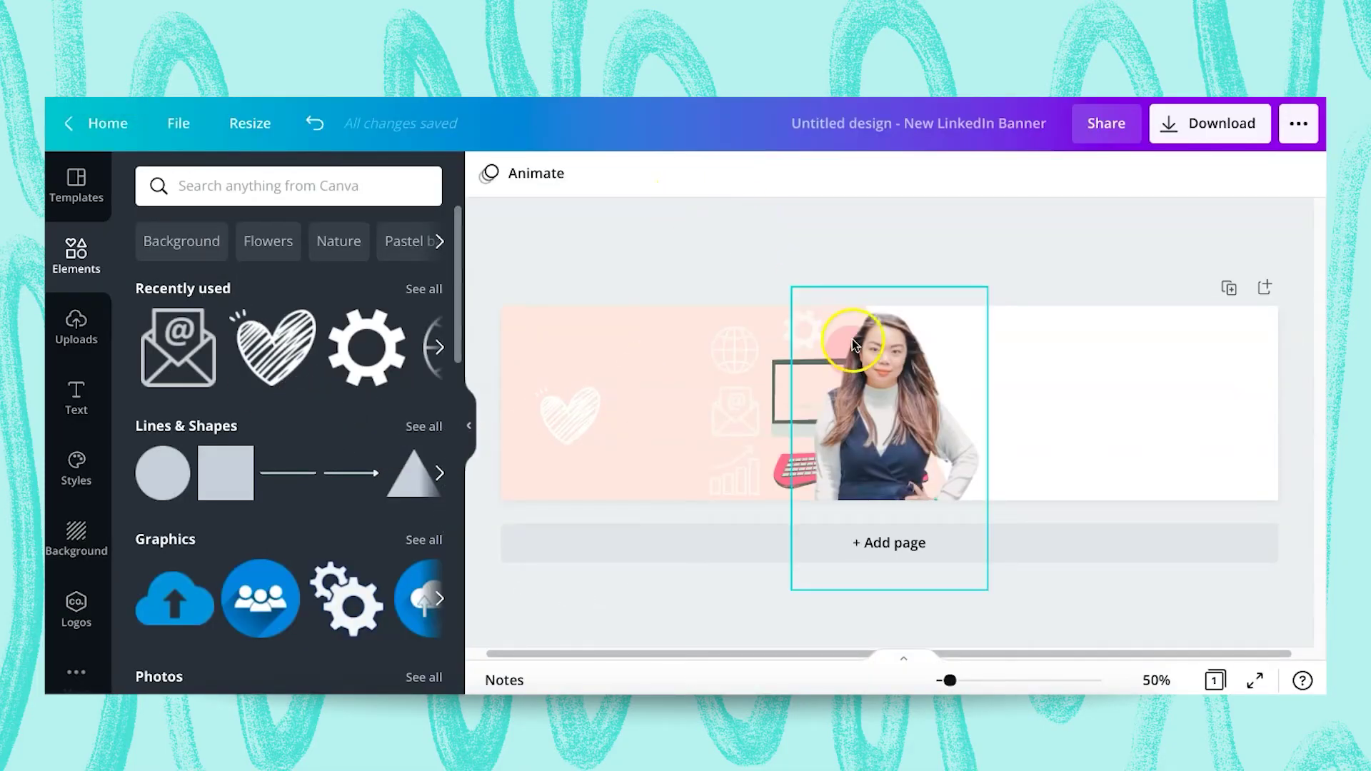
Step: Select the gear, globe, envelope and chart icons together and make them more opaque
{"action": "left_click", "coordinate": [791, 350]}
{"action": "left_click", "coordinate": [735, 350], "text": "shift"}
{"action": "left_click", "coordinate": [728, 428], "text": "shift"}
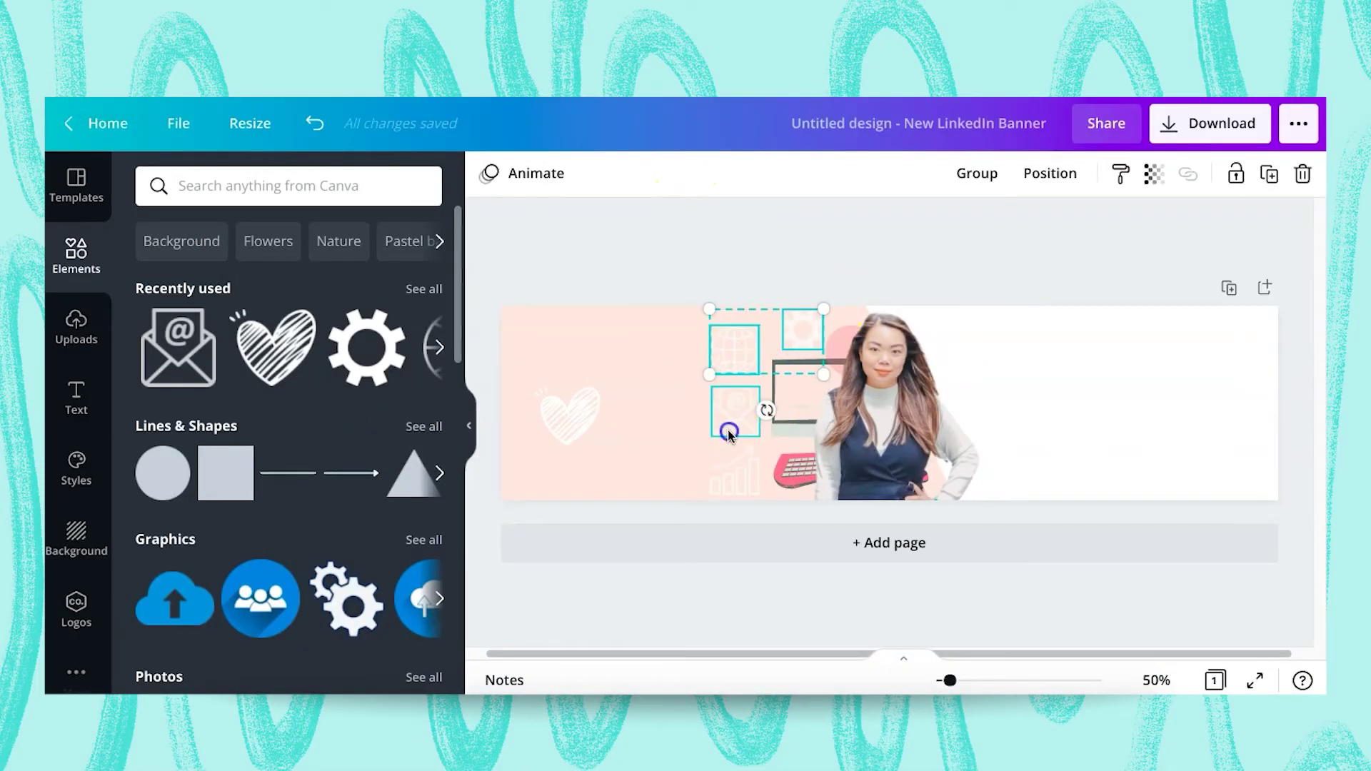
{"action": "left_click", "coordinate": [725, 483], "text": "shift"}
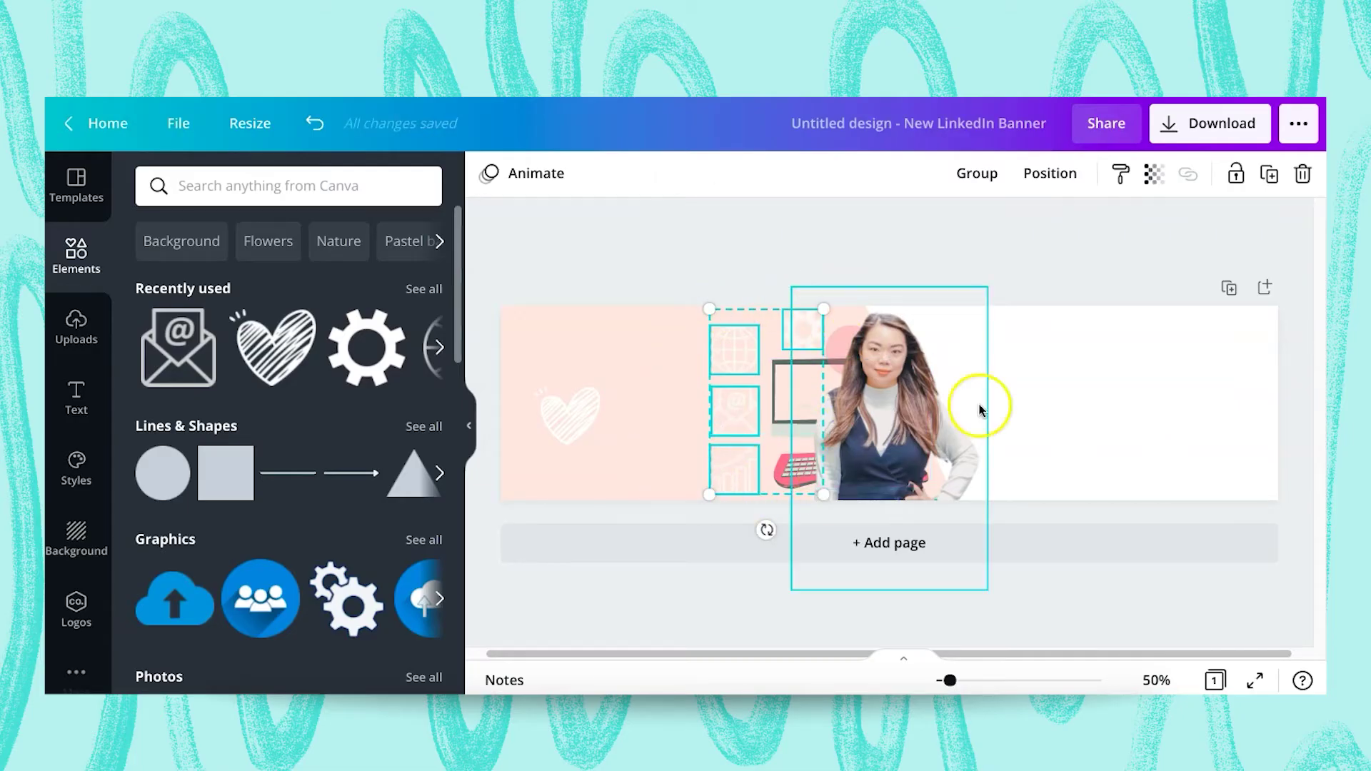
{"action": "left_click", "coordinate": [1150, 174]}
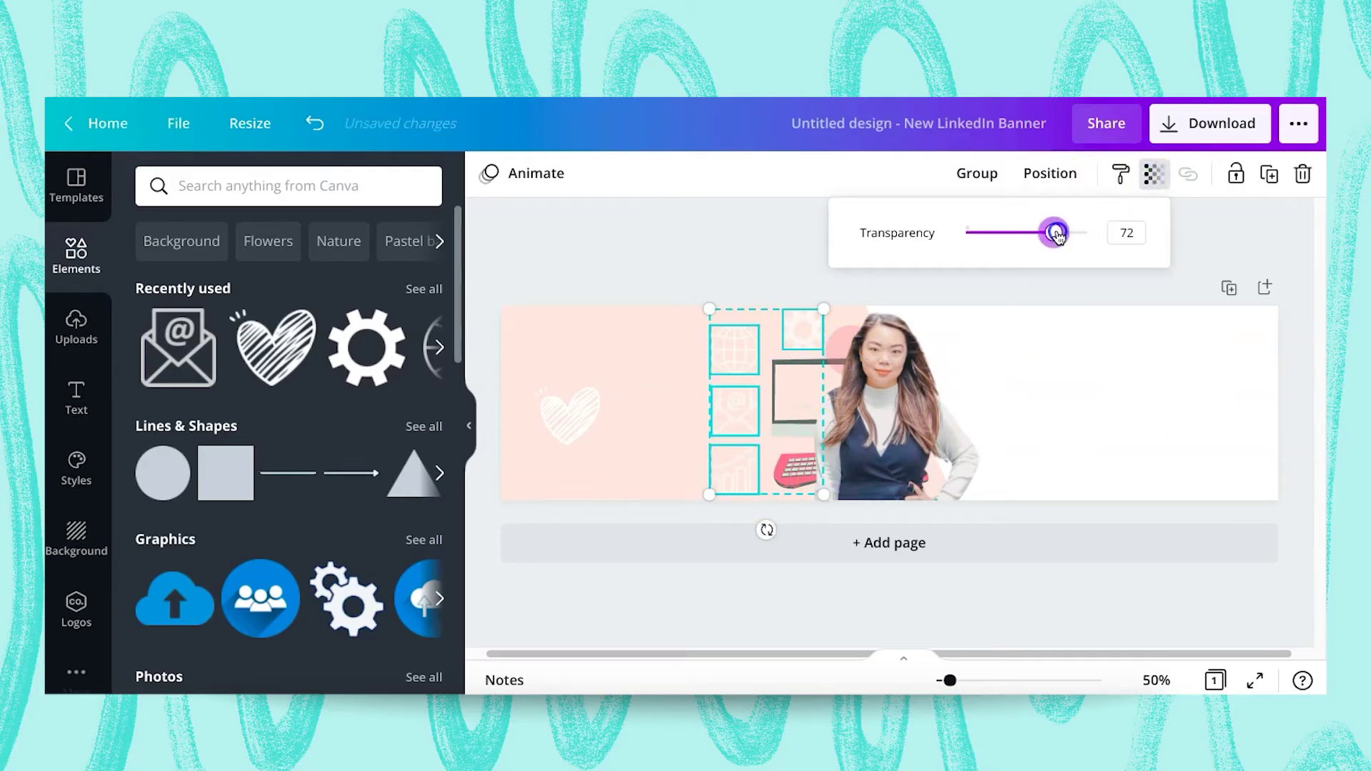
{"action": "left_click", "coordinate": [747, 229]}
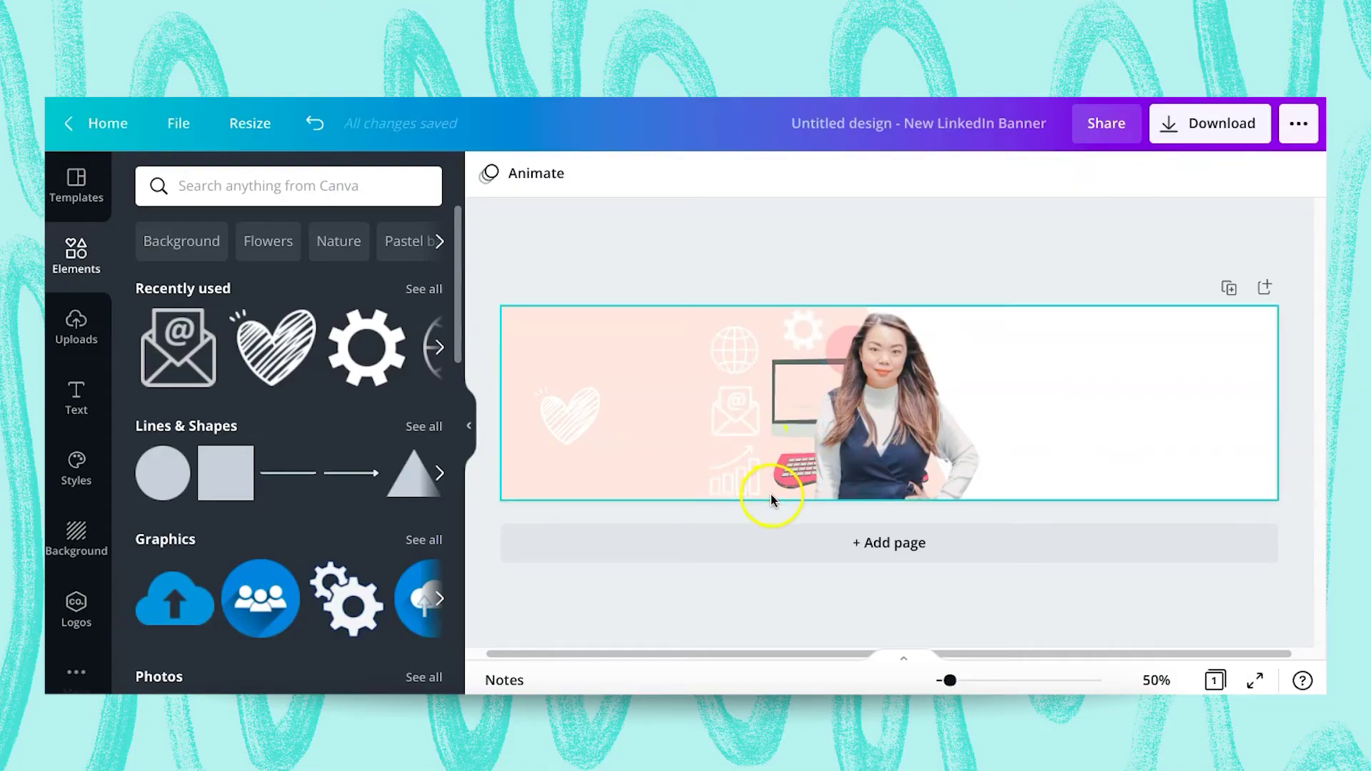
Step: Shift the globe, envelope and chart column and the gear icon slightly left, away from the portrait
{"action": "left_click", "coordinate": [732, 355]}
{"action": "left_click", "coordinate": [731, 410], "text": "shift"}
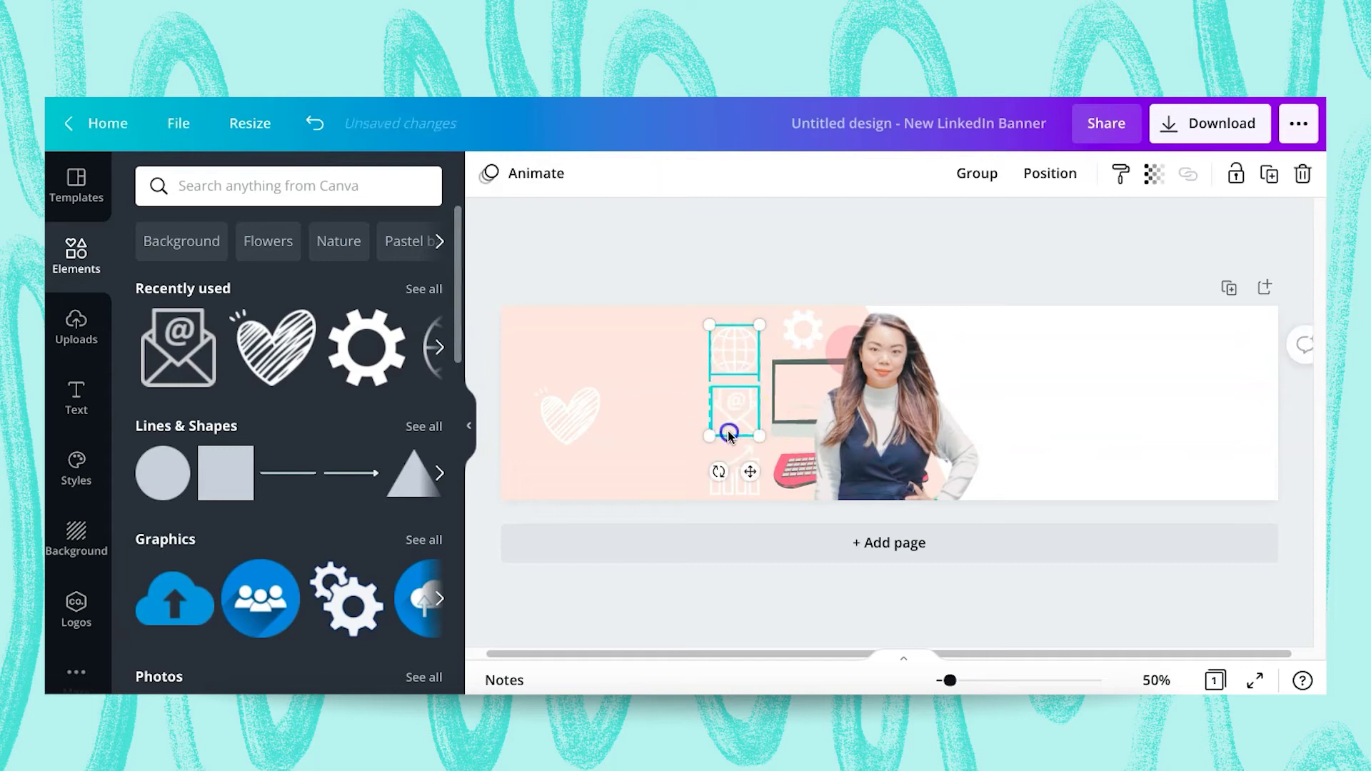
{"action": "left_click", "coordinate": [730, 484], "text": "shift"}
{"action": "left_click_drag", "start_coordinate": [727, 418], "coordinate": [722, 415]}
{"action": "left_click", "coordinate": [762, 259]}
{"action": "left_click_drag", "start_coordinate": [795, 320], "coordinate": [793, 324]}
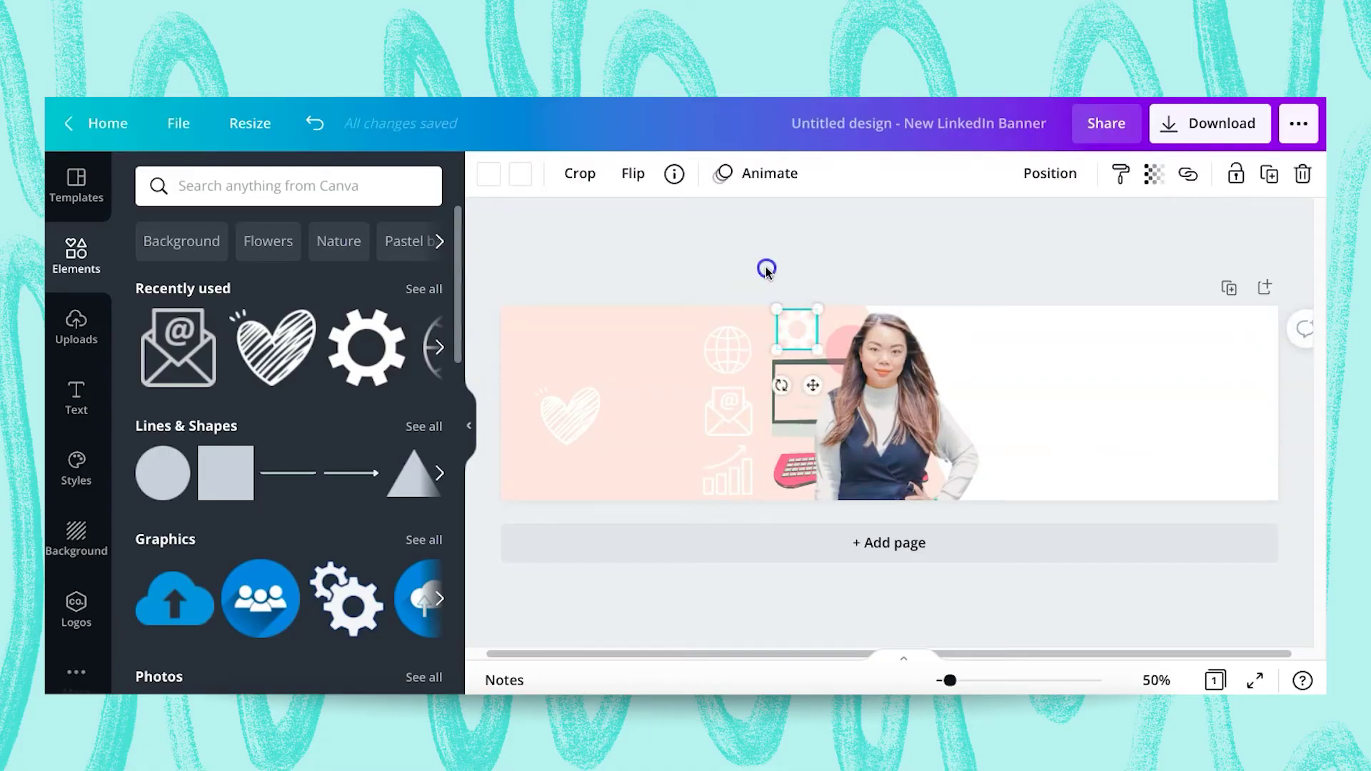
{"action": "left_click", "coordinate": [602, 297]}
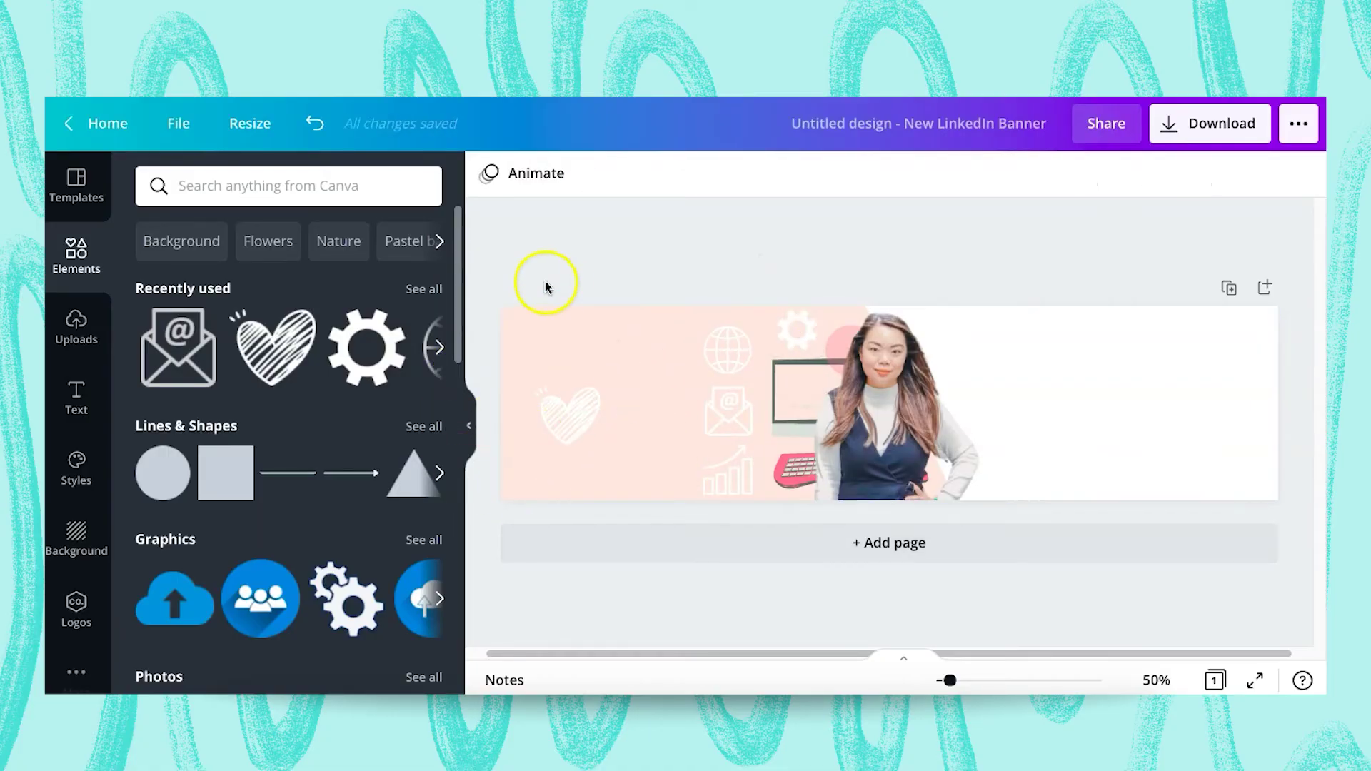
Step: Enlarge the white heart and move it closer to the icon column
{"action": "left_click", "coordinate": [566, 420]}
{"action": "mouse_move", "coordinate": [602, 387]}
{"action": "left_mouse_down"}
{"action": "mouse_move", "coordinate": [652, 354]}
{"action": "mouse_move", "coordinate": [594, 379]}
{"action": "mouse_move", "coordinate": [627, 386]}
{"action": "left_mouse_up"}
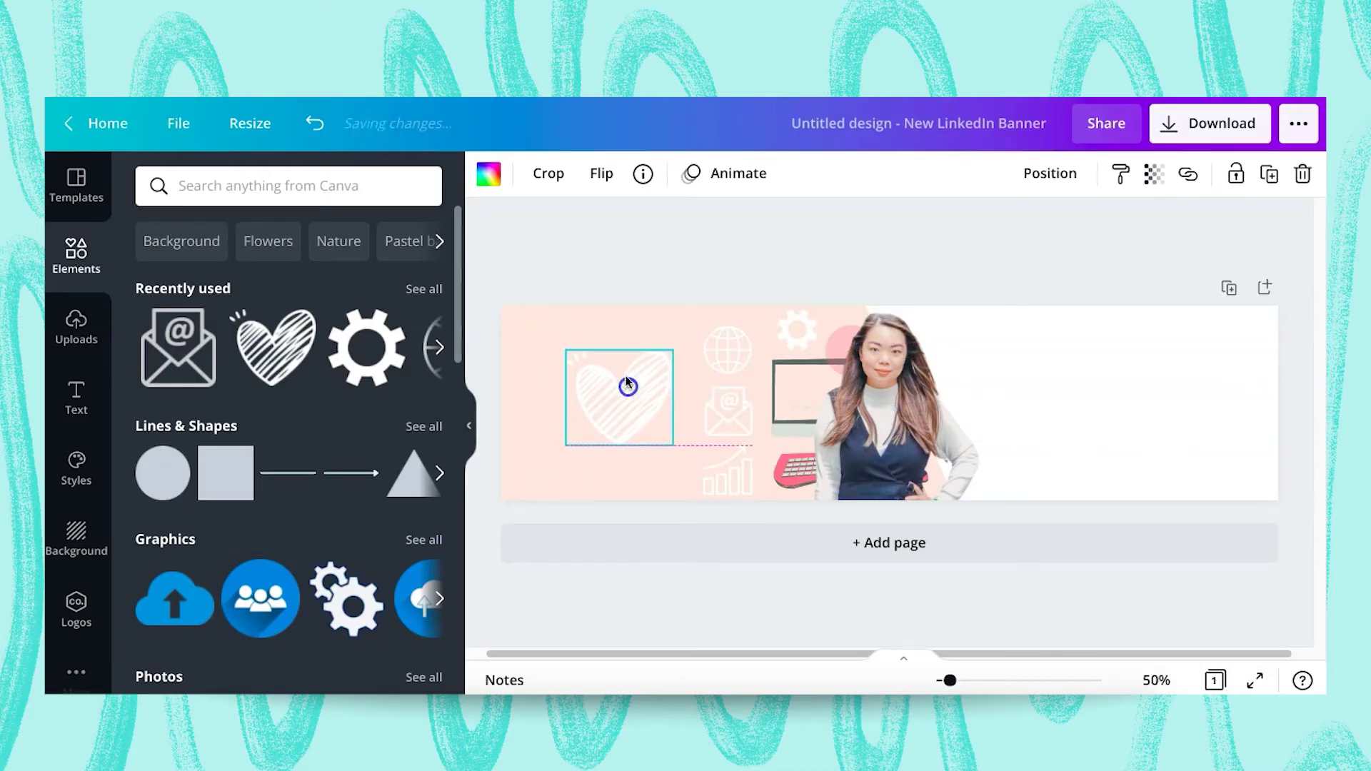
{"action": "left_click", "coordinate": [616, 273]}
Step: Add a second circle shape at the left edge of the banner, partly over the heart
{"action": "left_click_drag", "start_coordinate": [147, 478], "coordinate": [800, 402]}
{"action": "left_click_drag", "start_coordinate": [804, 355], "coordinate": [178, 468]}
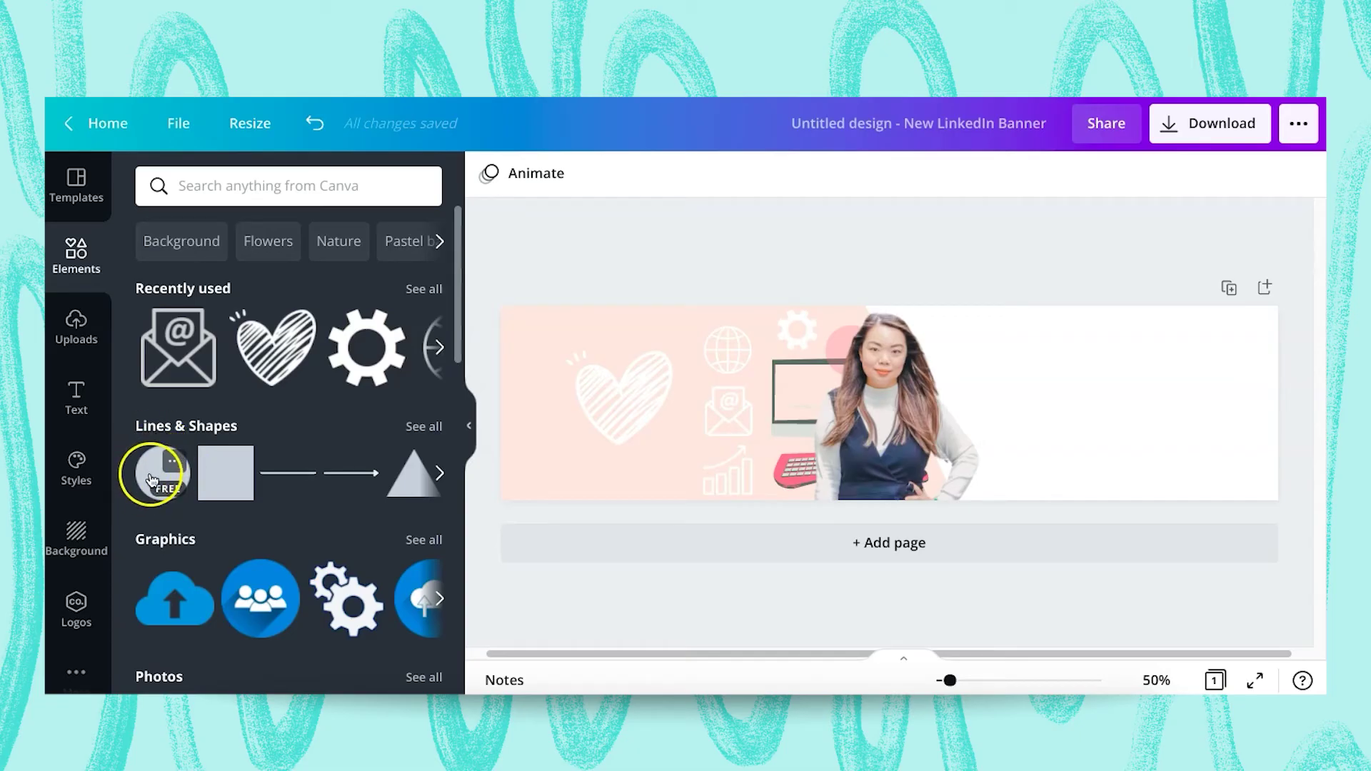
{"action": "left_click_drag", "start_coordinate": [151, 477], "coordinate": [516, 352]}
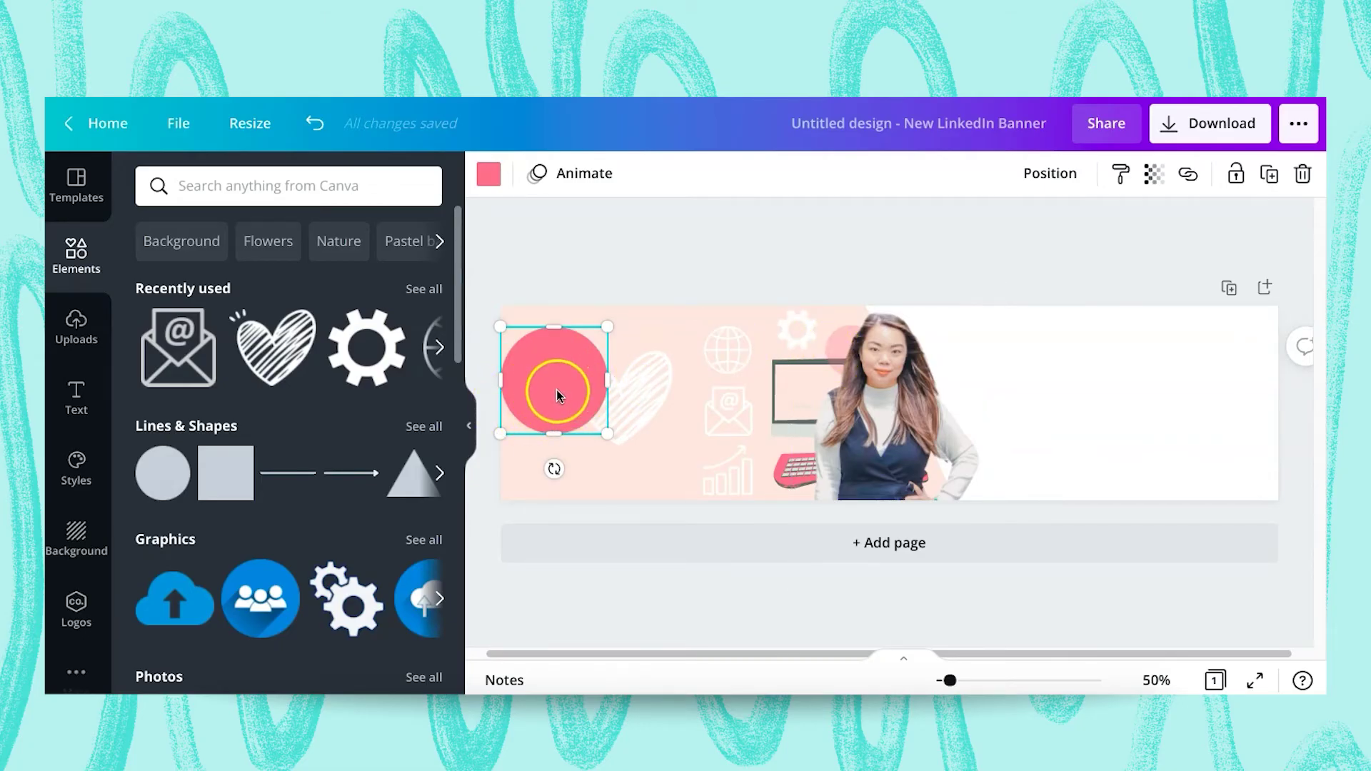
Step: Set the second circle's transparency to 30 and move it partly off the banner's upper-left corner
{"action": "left_click", "coordinate": [1155, 179]}
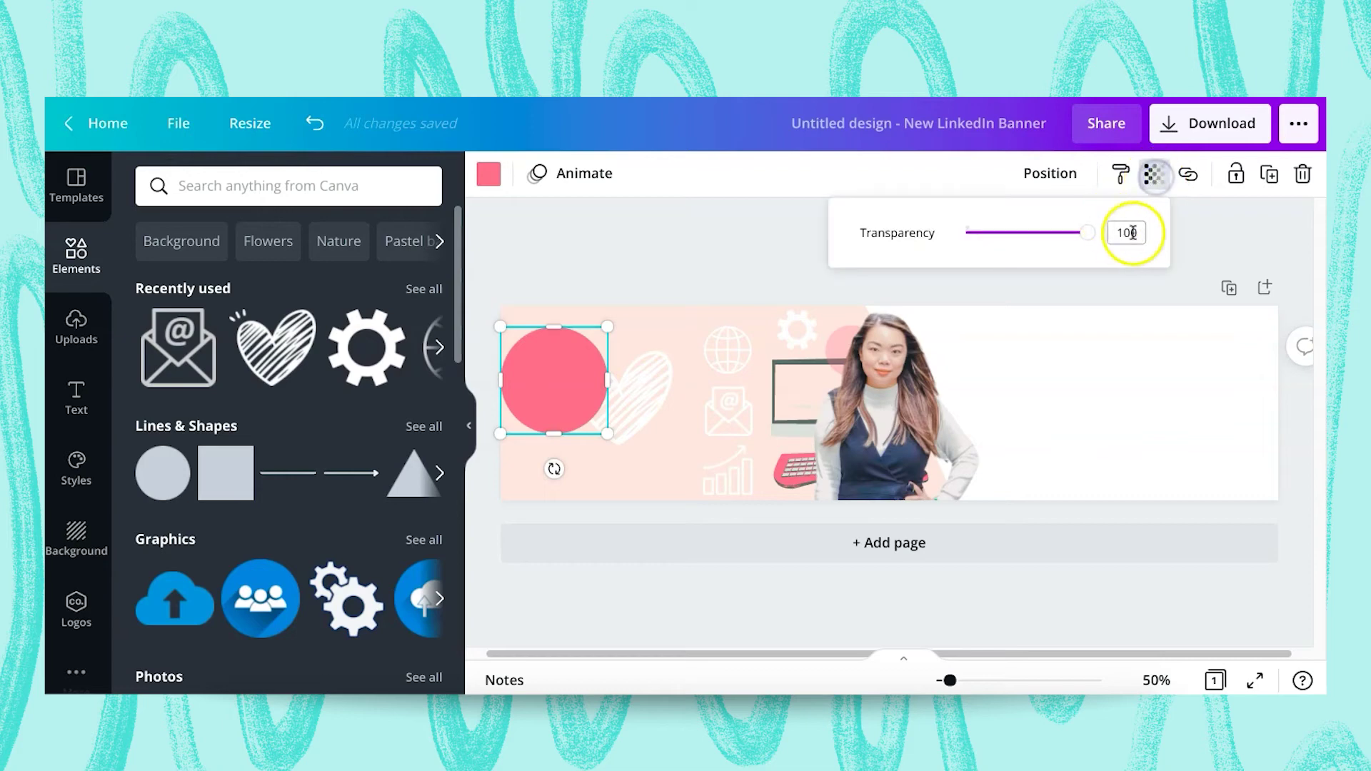
{"action": "type", "text": "30"}
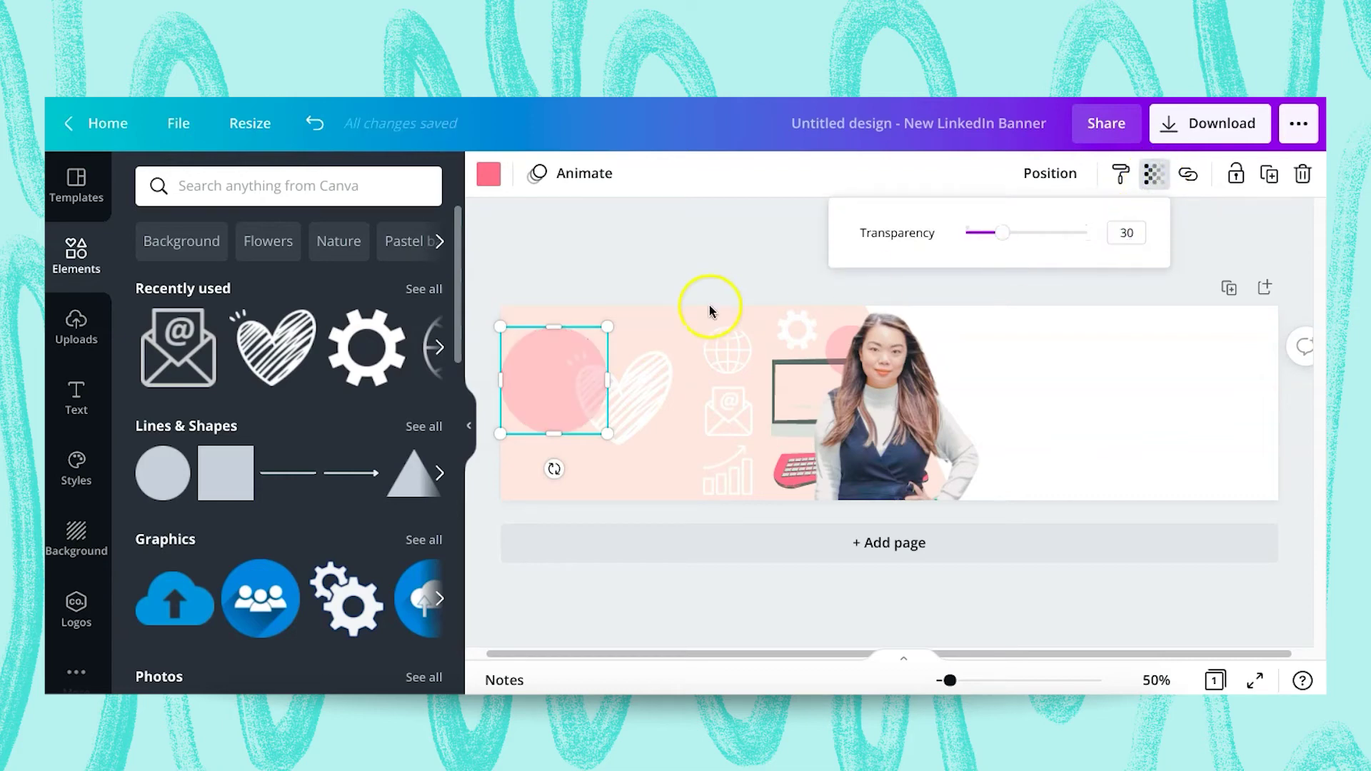
{"action": "left_click", "coordinate": [750, 306]}
{"action": "left_click_drag", "start_coordinate": [548, 392], "coordinate": [512, 340]}
{"action": "left_click", "coordinate": [567, 346]}
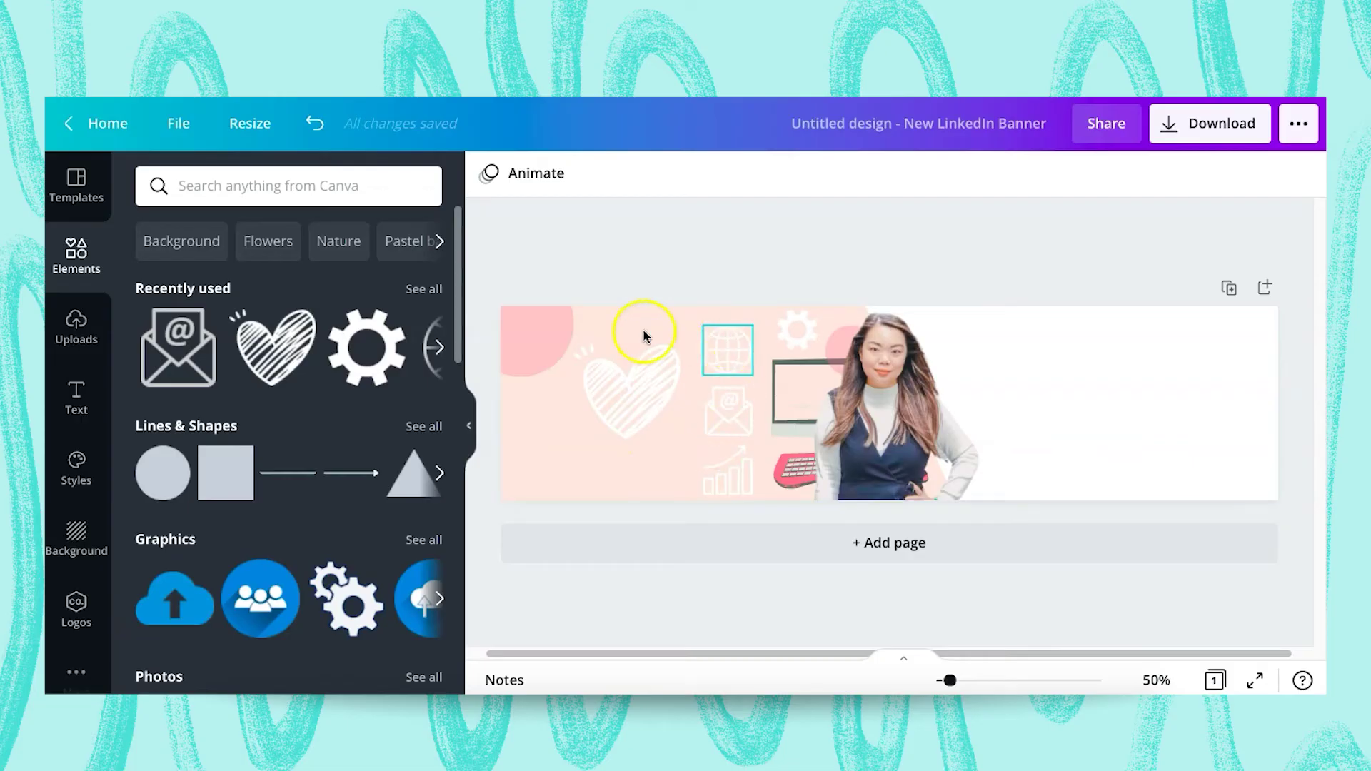
Step: Add the recently used squiggle graphic in the banner's lower-left corner, enlarge it and recolor it white
{"action": "left_click", "coordinate": [410, 291]}
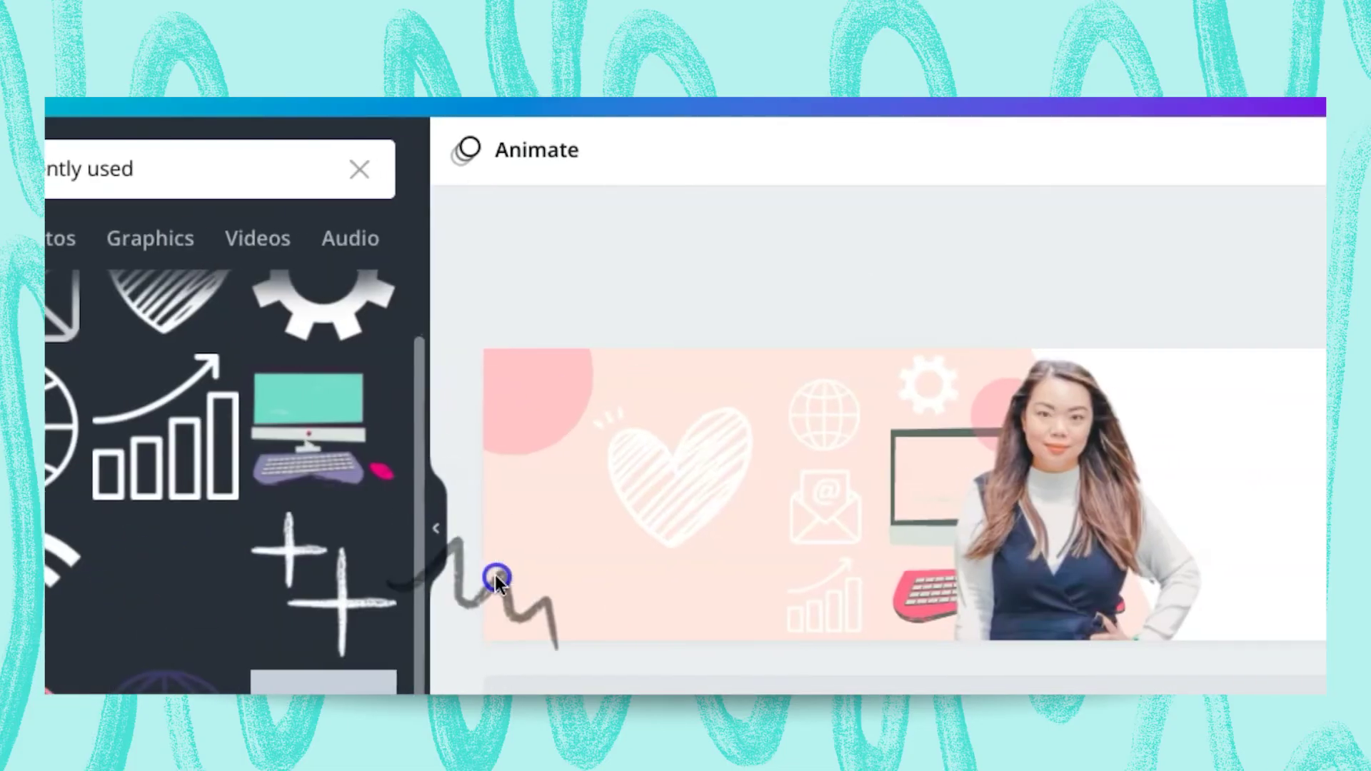
{"action": "left_click_drag", "start_coordinate": [497, 580], "coordinate": [593, 585]}
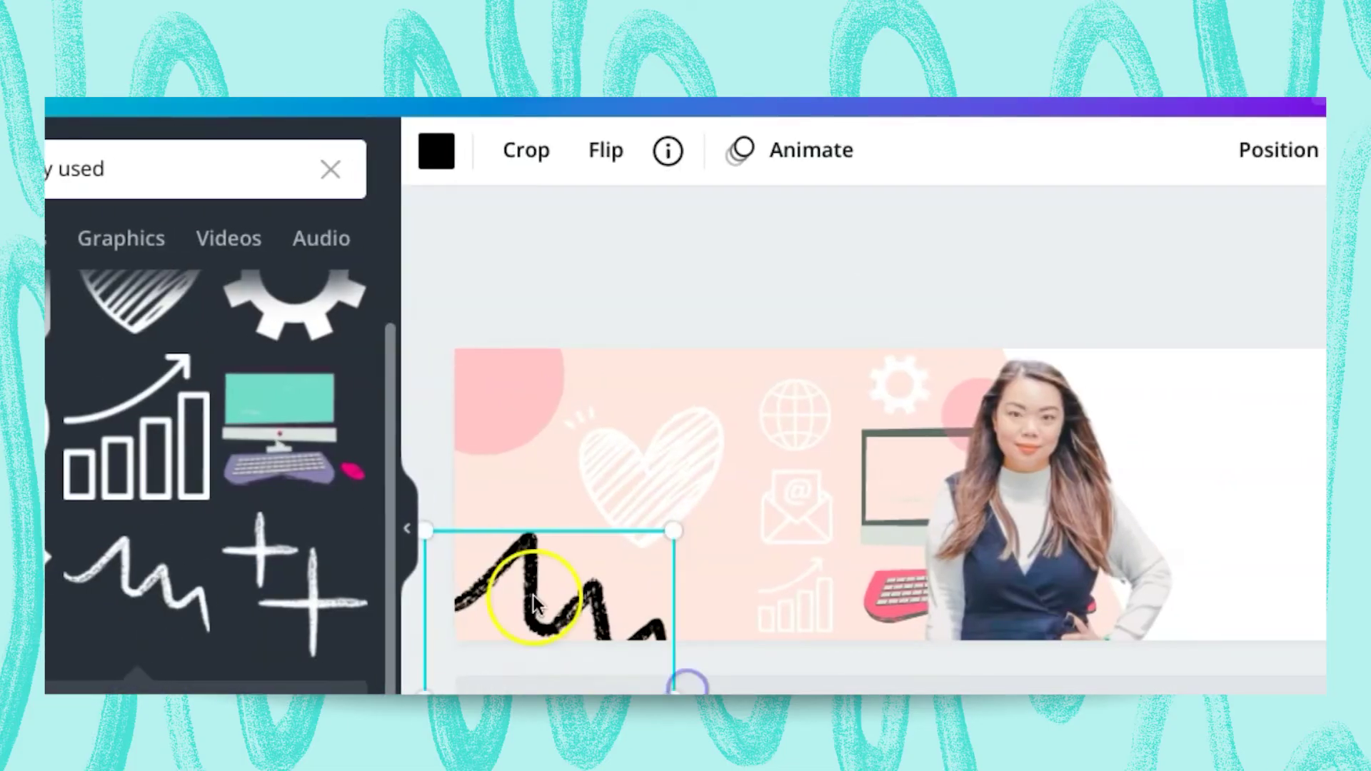
{"action": "left_click", "coordinate": [438, 150]}
{"action": "scroll", "coordinate": [184, 460], "scroll_direction": "down", "scroll_amount": 5}
{"action": "left_click", "coordinate": [281, 688]}
{"action": "left_click", "coordinate": [814, 403]}
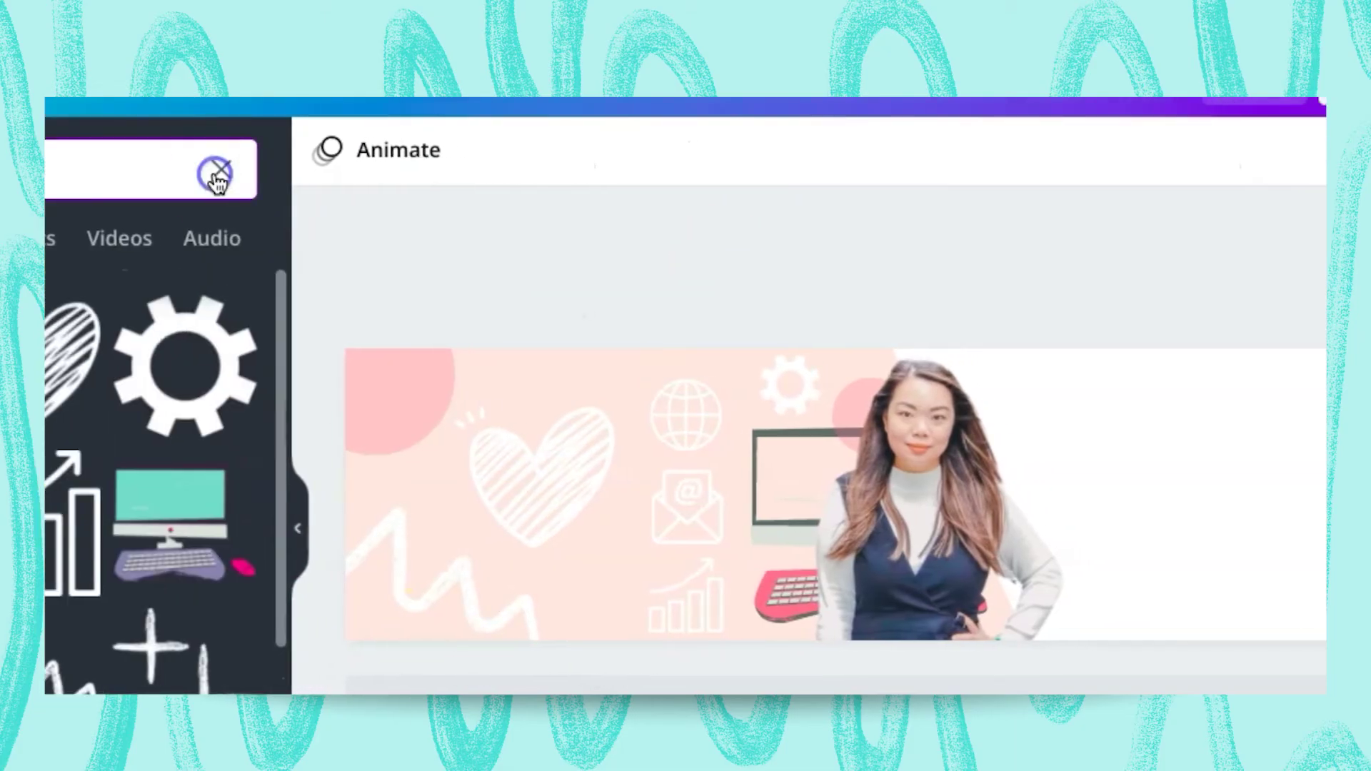
Step: Add a square shape near the banner's upper-left corner and shrink it to a small logo tile
{"action": "left_click", "coordinate": [248, 169]}
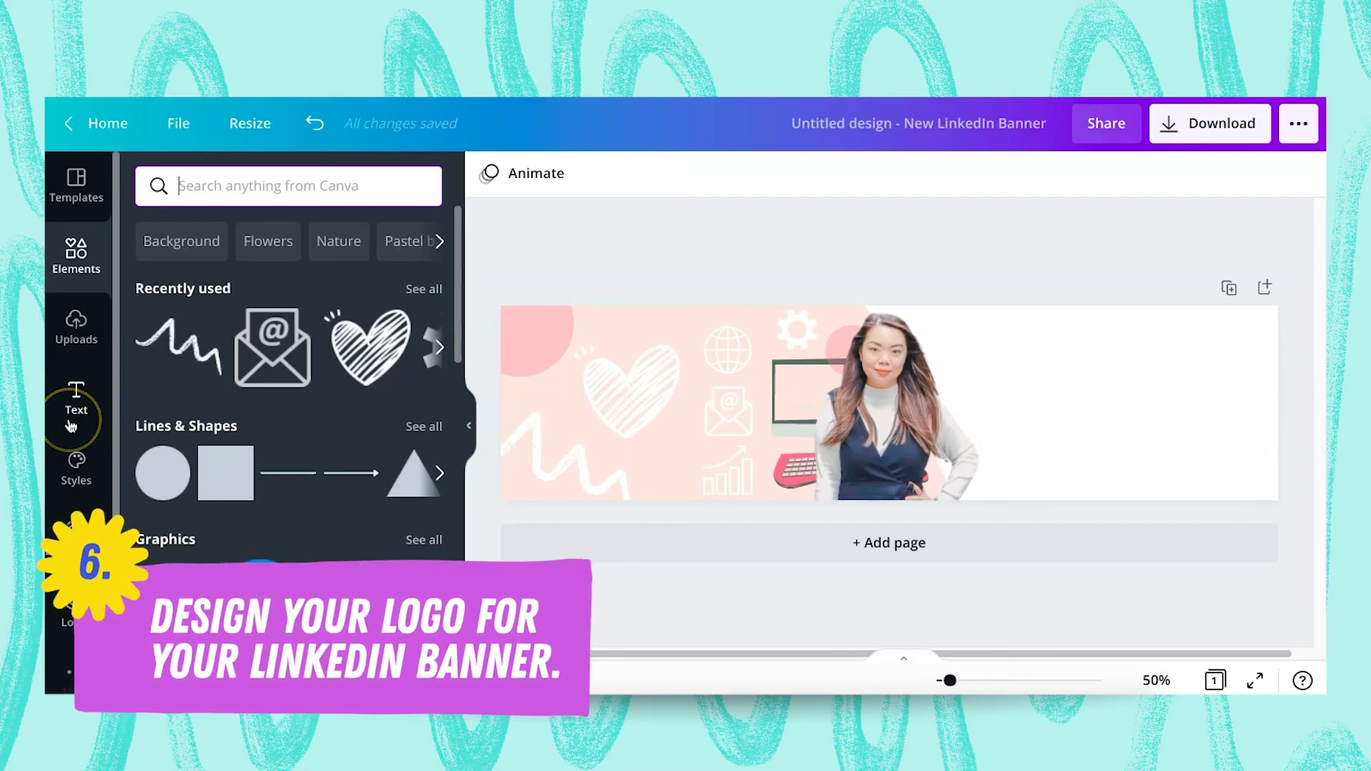
{"action": "left_click_drag", "start_coordinate": [260, 480], "coordinate": [220, 498]}
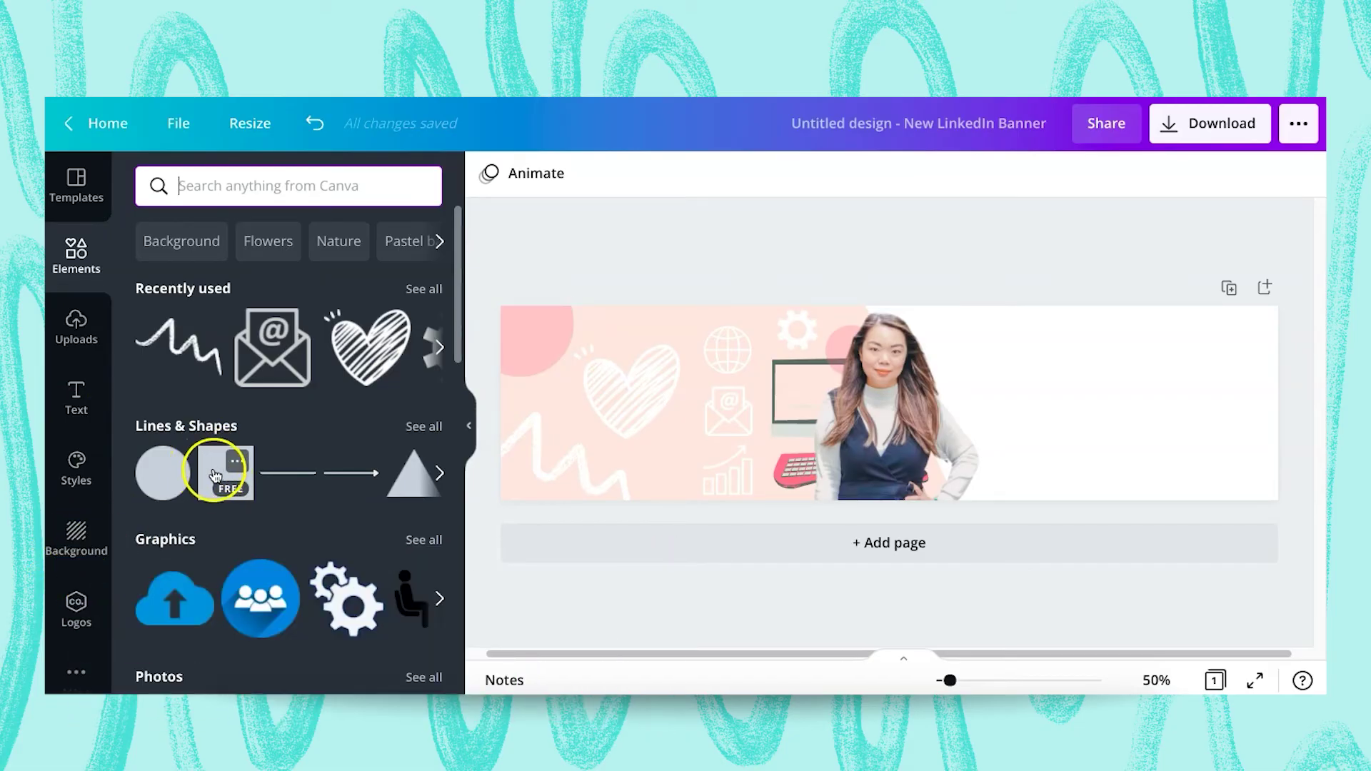
{"action": "left_click_drag", "start_coordinate": [212, 469], "coordinate": [537, 347]}
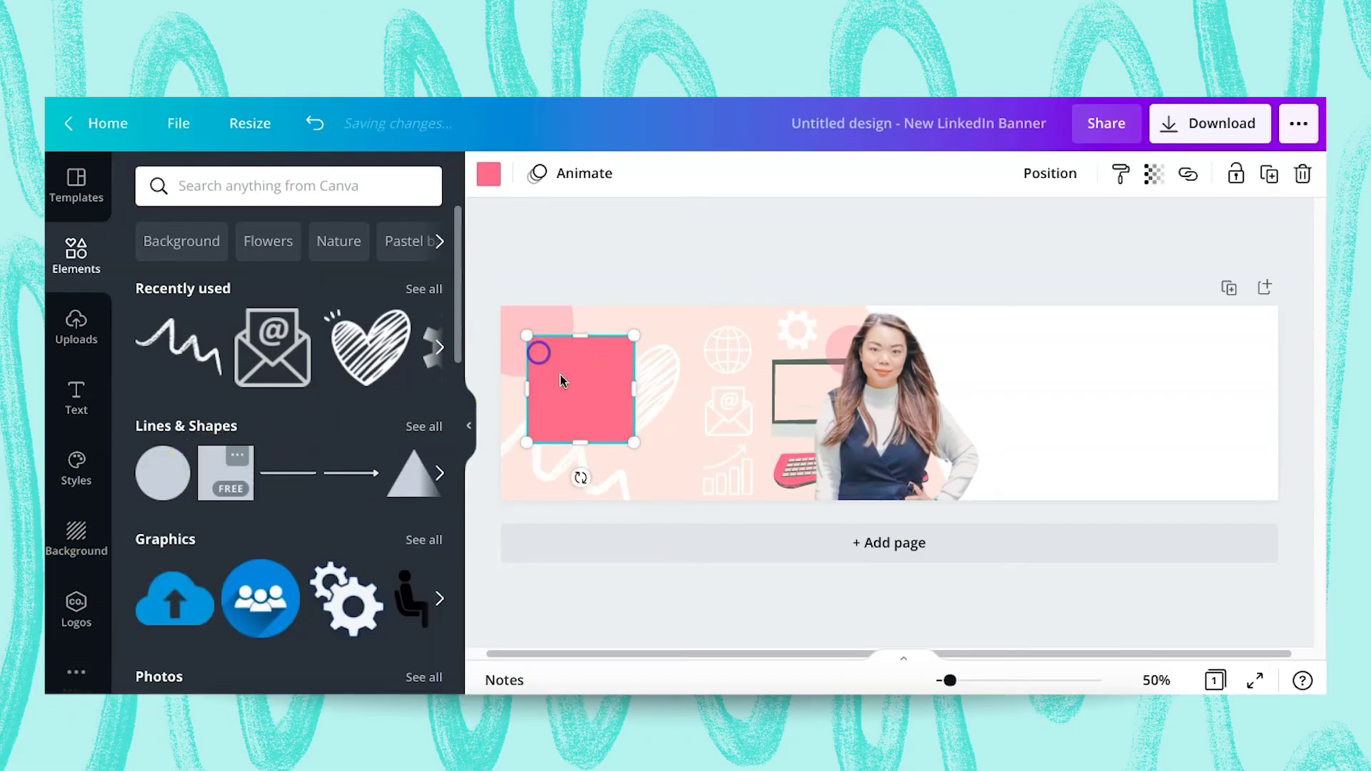
{"action": "left_click_drag", "start_coordinate": [633, 444], "coordinate": [549, 359]}
Step: Recolor the small logo square white
{"action": "left_click", "coordinate": [655, 251]}
{"action": "left_click", "coordinate": [489, 173]}
{"action": "scroll", "coordinate": [343, 511], "scroll_direction": "down", "scroll_amount": 3}
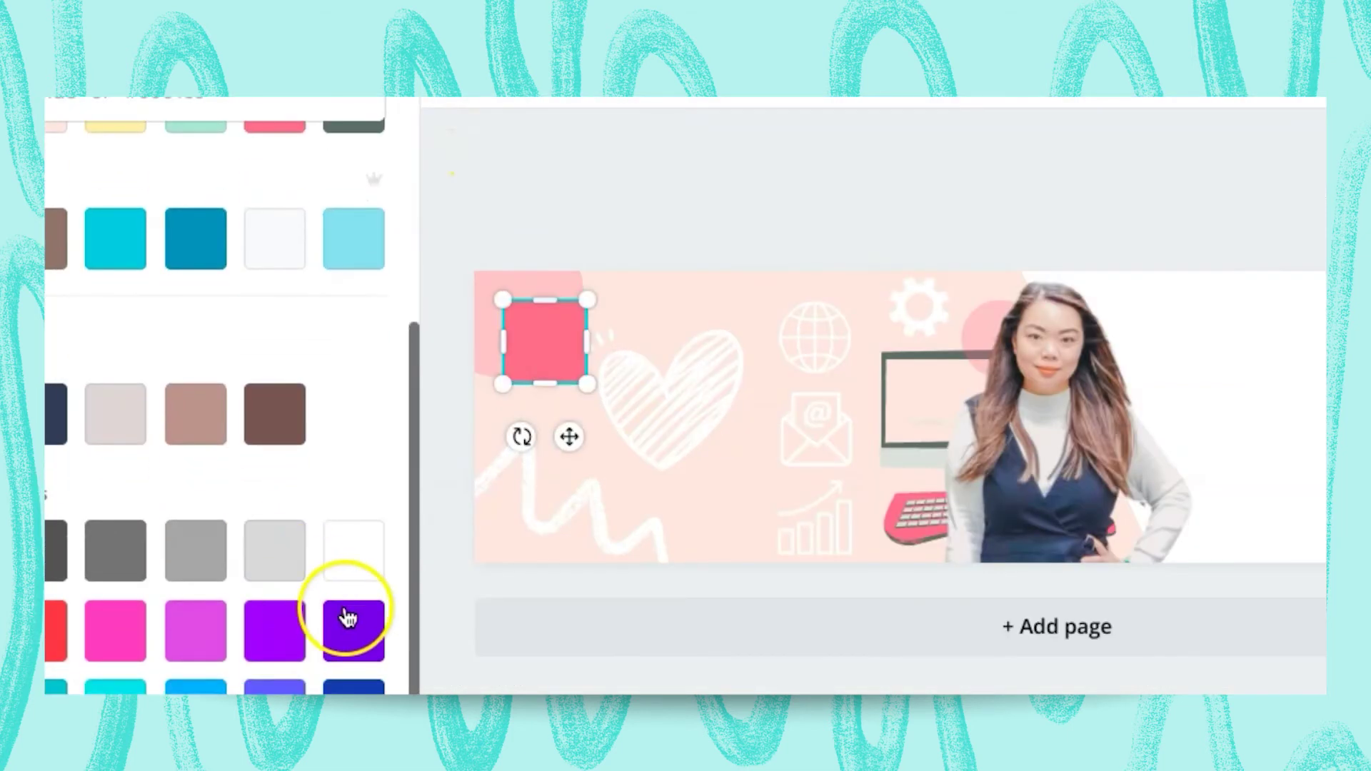
{"action": "left_click", "coordinate": [355, 560]}
{"action": "left_click", "coordinate": [841, 193]}
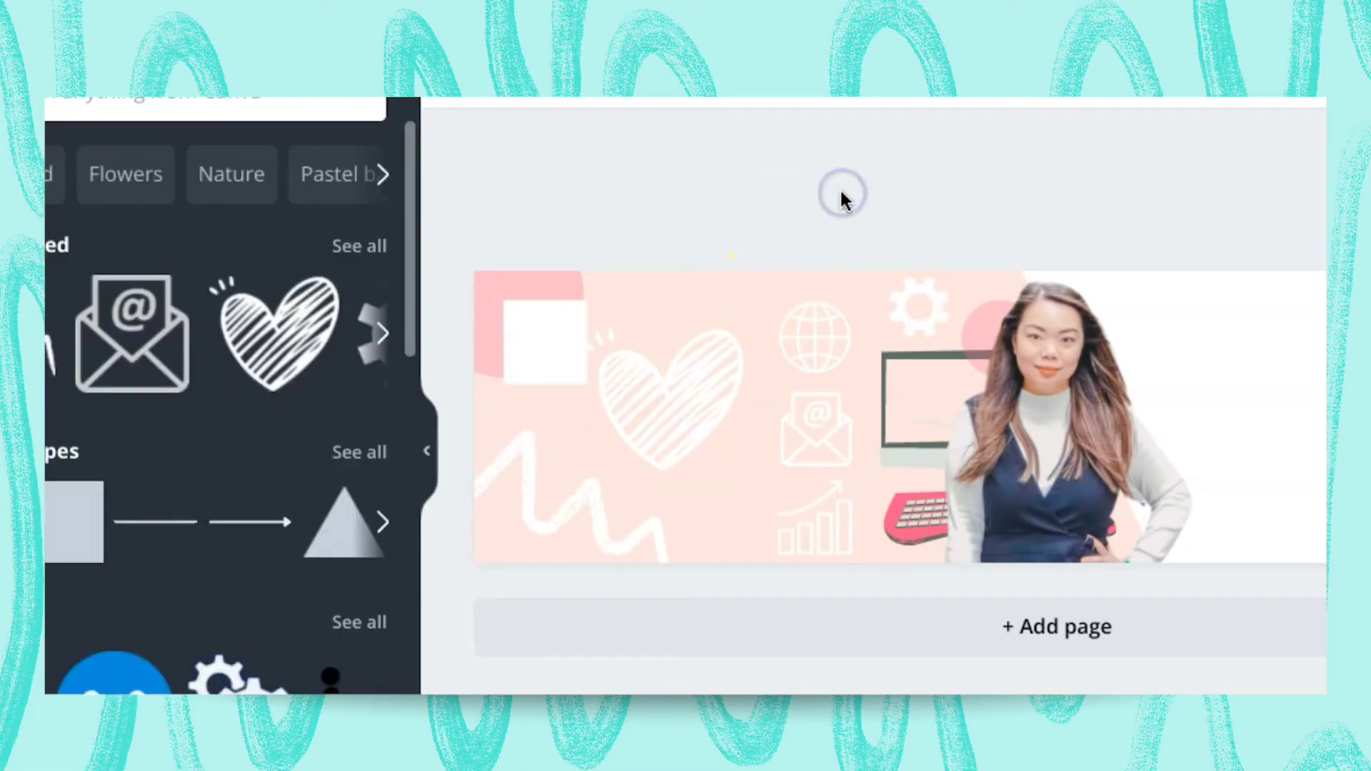
Step: Add a heading text box over the banner's heart graphic and replace its placeholder with "DT"
{"action": "left_click", "coordinate": [76, 396]}
{"action": "left_click", "coordinate": [551, 344]}
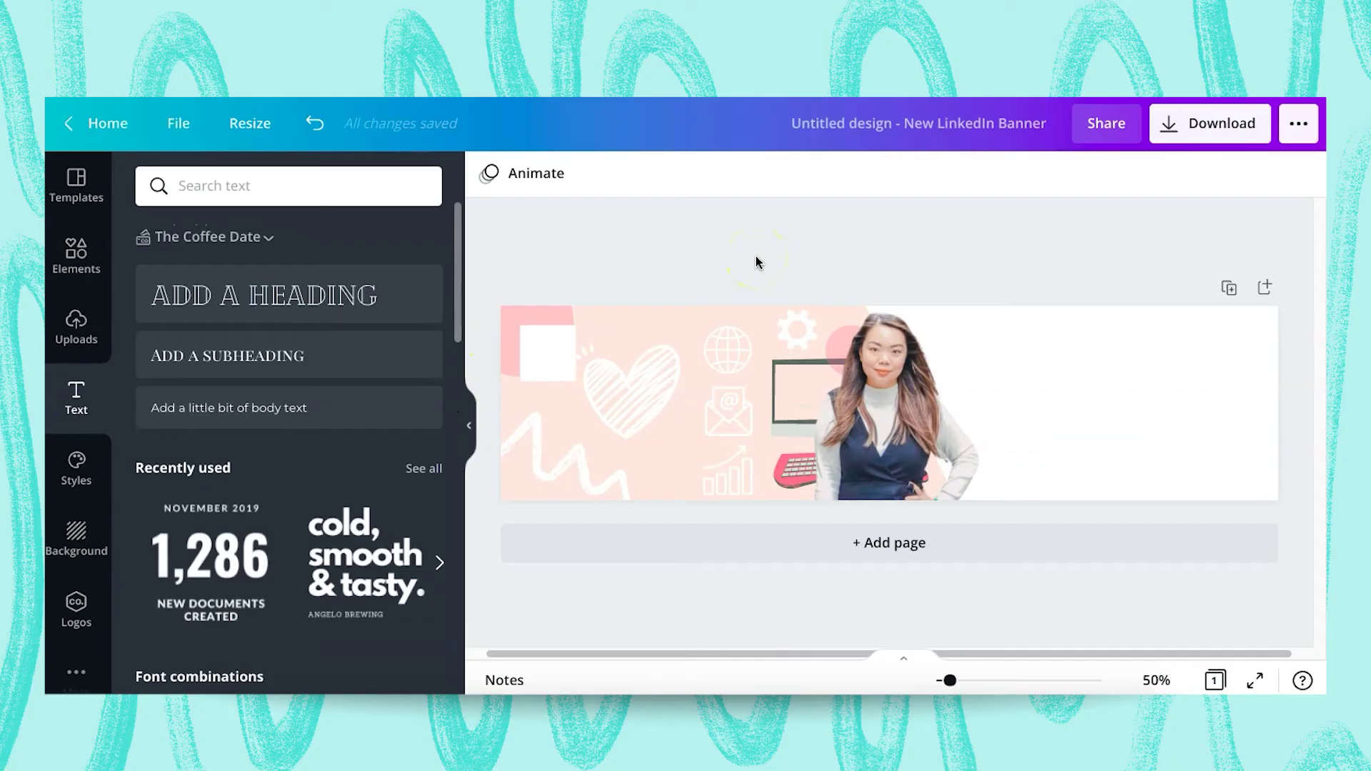
{"action": "left_click_drag", "start_coordinate": [193, 295], "coordinate": [643, 422]}
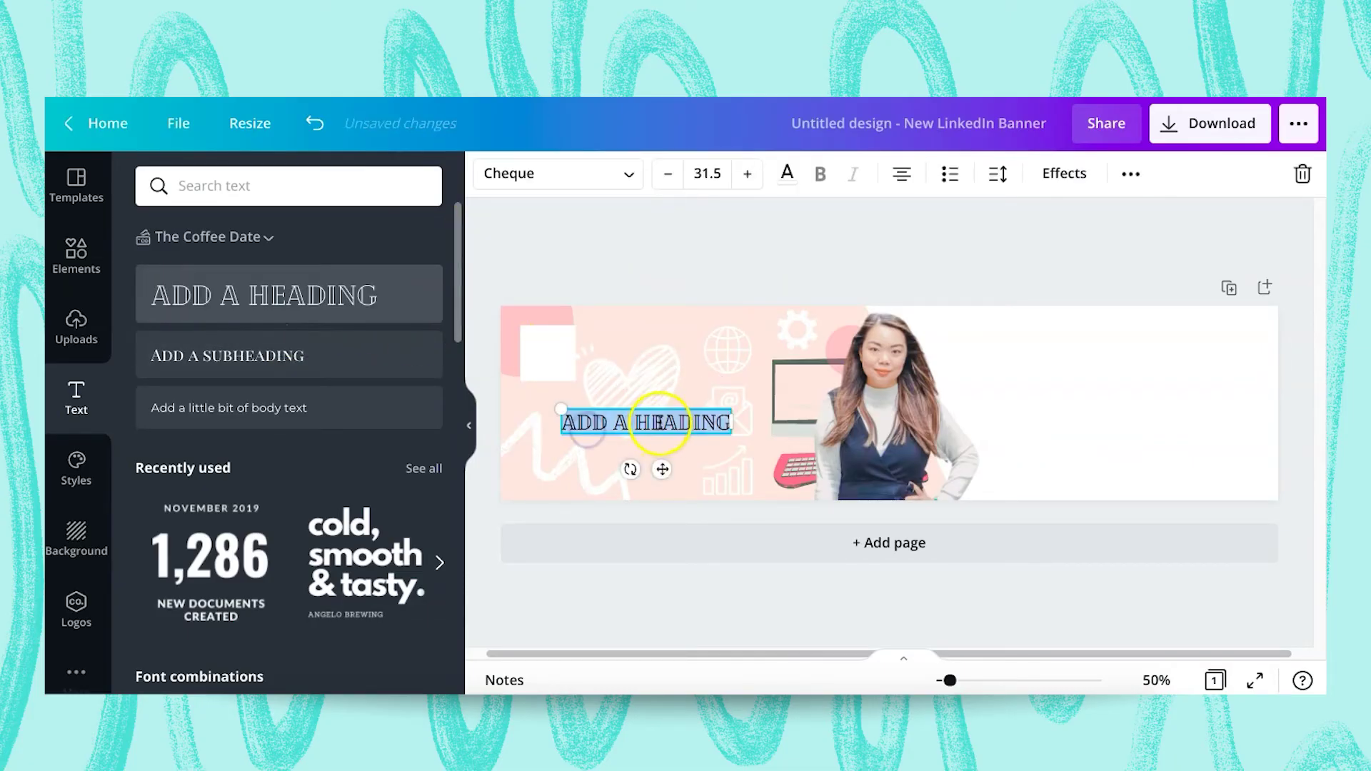
{"action": "double_click", "coordinate": [659, 425]}
{"action": "key", "text": "BackSpace"}
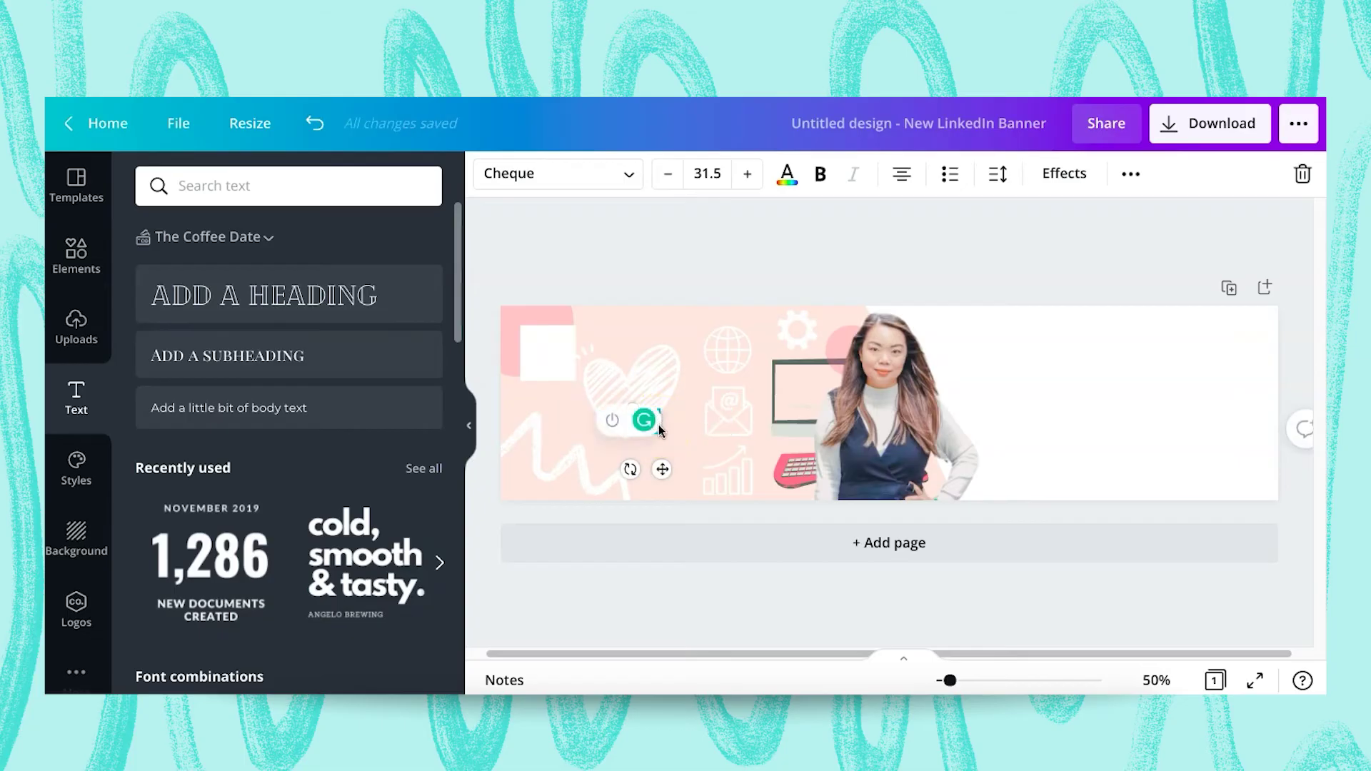
Step: Set the "DT" text to size 63.5, make it bold and color it the dark gray-green from Rosettes and Cream
{"action": "left_click_drag", "start_coordinate": [753, 175], "coordinate": [754, 175]}
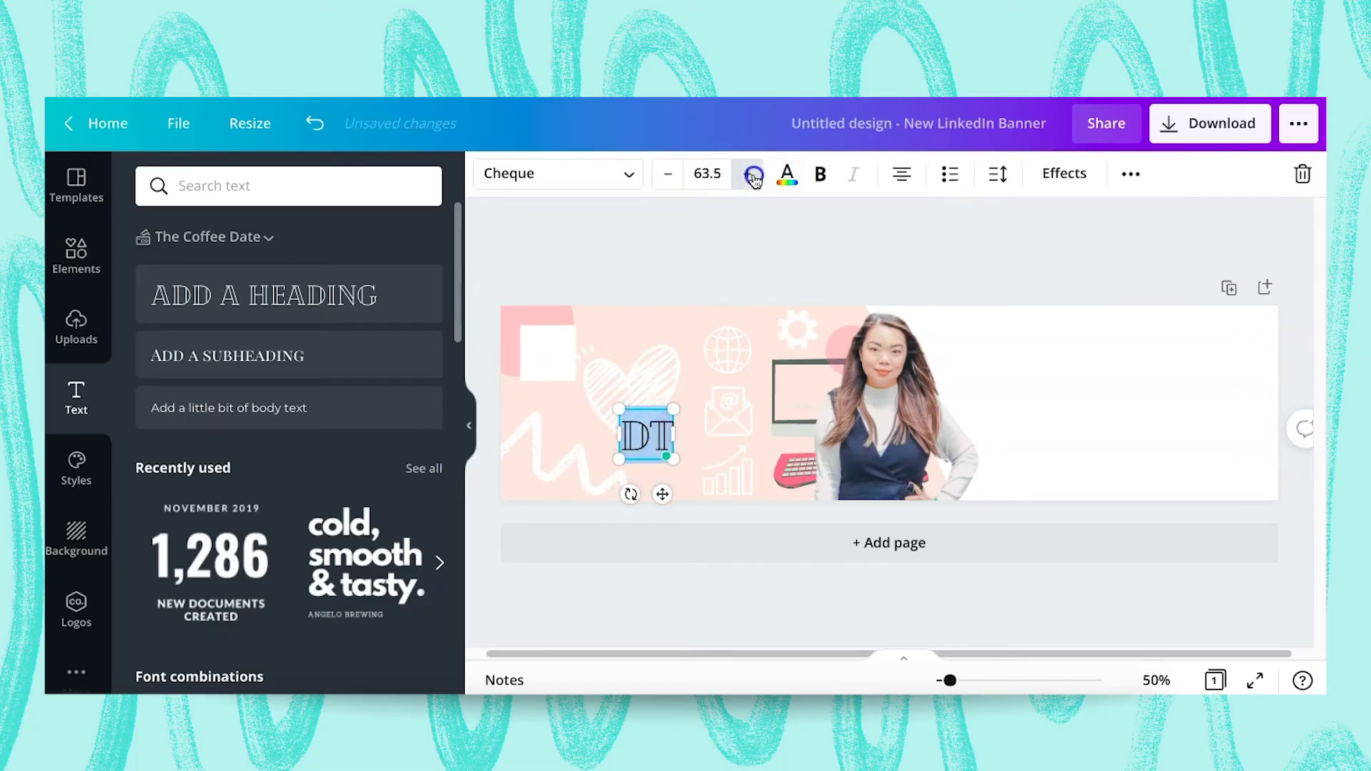
{"action": "left_click", "coordinate": [819, 176]}
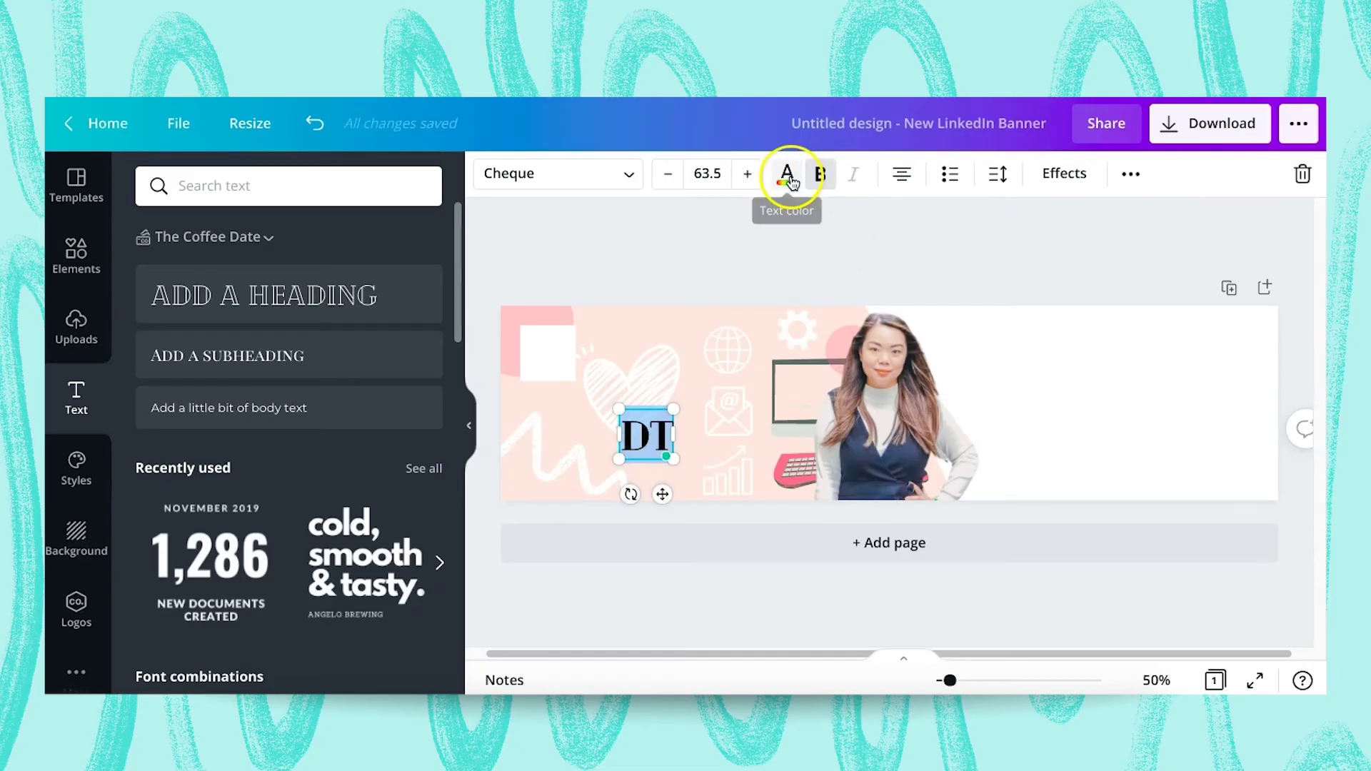
{"action": "left_click", "coordinate": [789, 178]}
{"action": "left_click", "coordinate": [420, 469]}
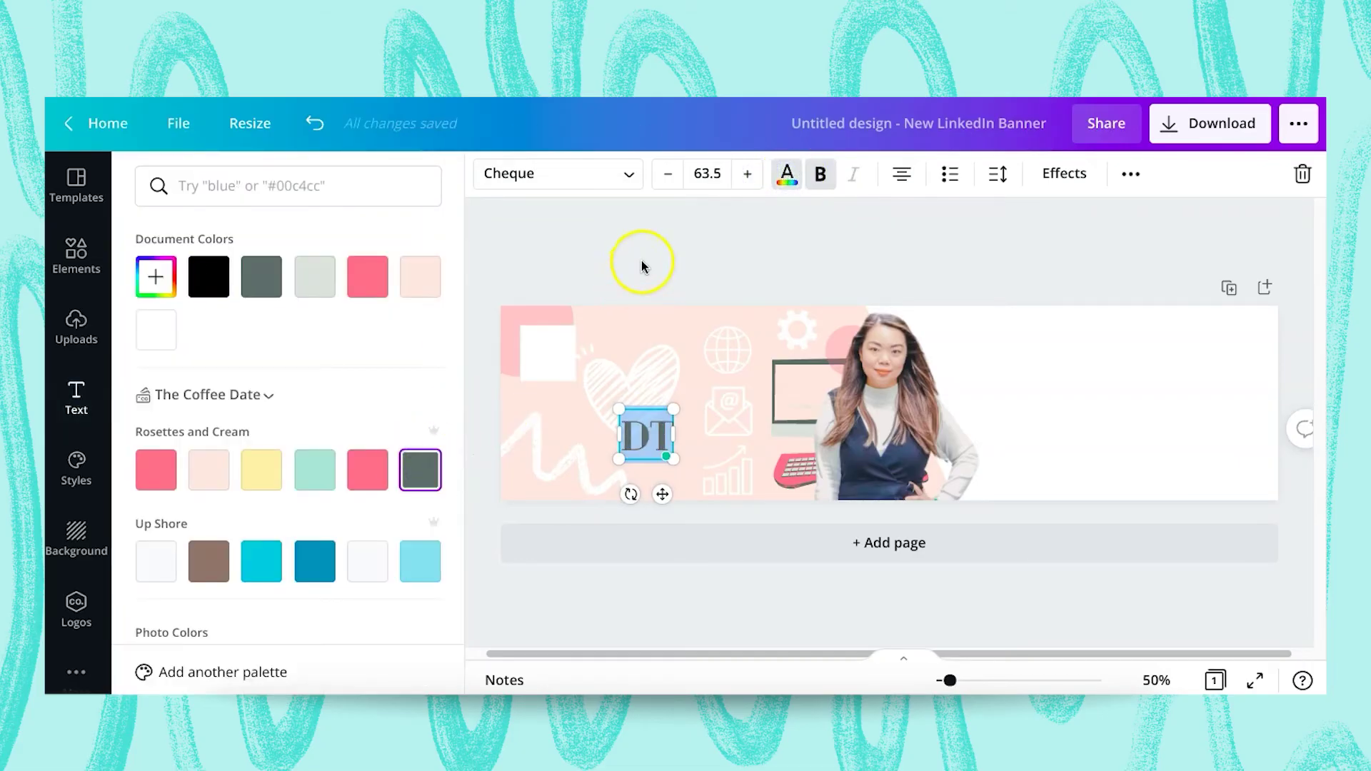
{"action": "left_click", "coordinate": [641, 266]}
Step: Move the "DT" text onto the white square, reduce its font size to fit and center it there
{"action": "left_click_drag", "start_coordinate": [644, 440], "coordinate": [549, 361]}
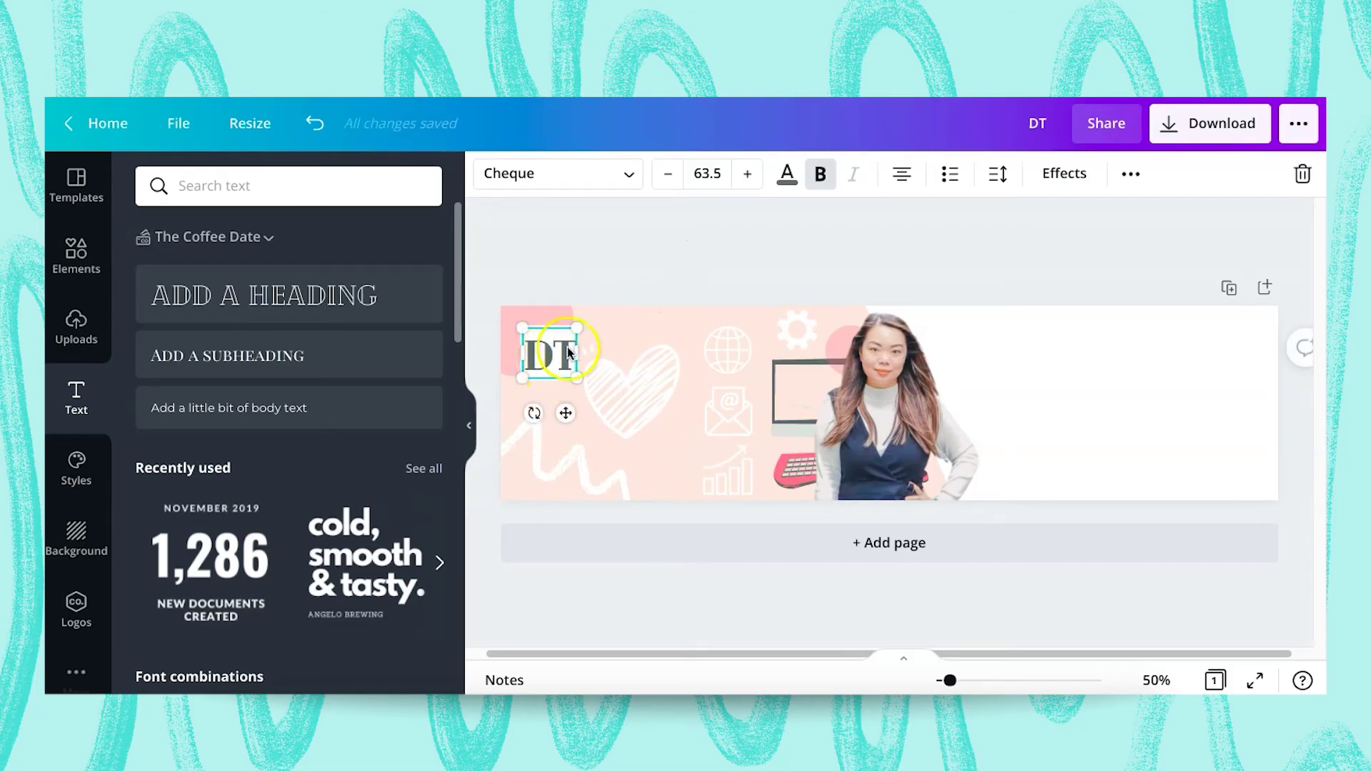
{"action": "left_click", "coordinate": [668, 177]}
{"action": "left_click", "coordinate": [668, 176]}
{"action": "left_click", "coordinate": [668, 176]}
{"action": "left_click", "coordinate": [668, 176]}
{"action": "left_click", "coordinate": [668, 176]}
{"action": "left_click", "coordinate": [668, 177]}
{"action": "left_click", "coordinate": [668, 177]}
{"action": "left_click_drag", "start_coordinate": [549, 350], "coordinate": [550, 353]}
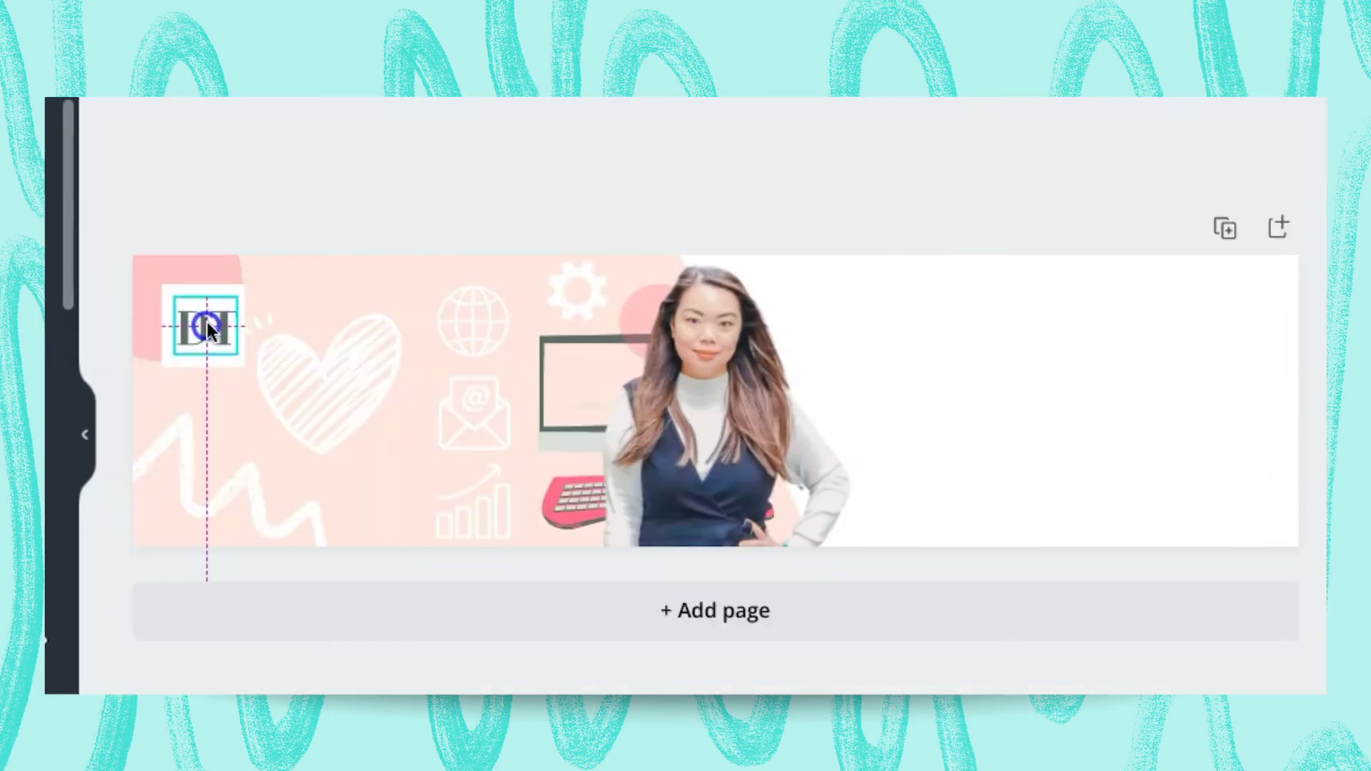
{"action": "left_click", "coordinate": [322, 178]}
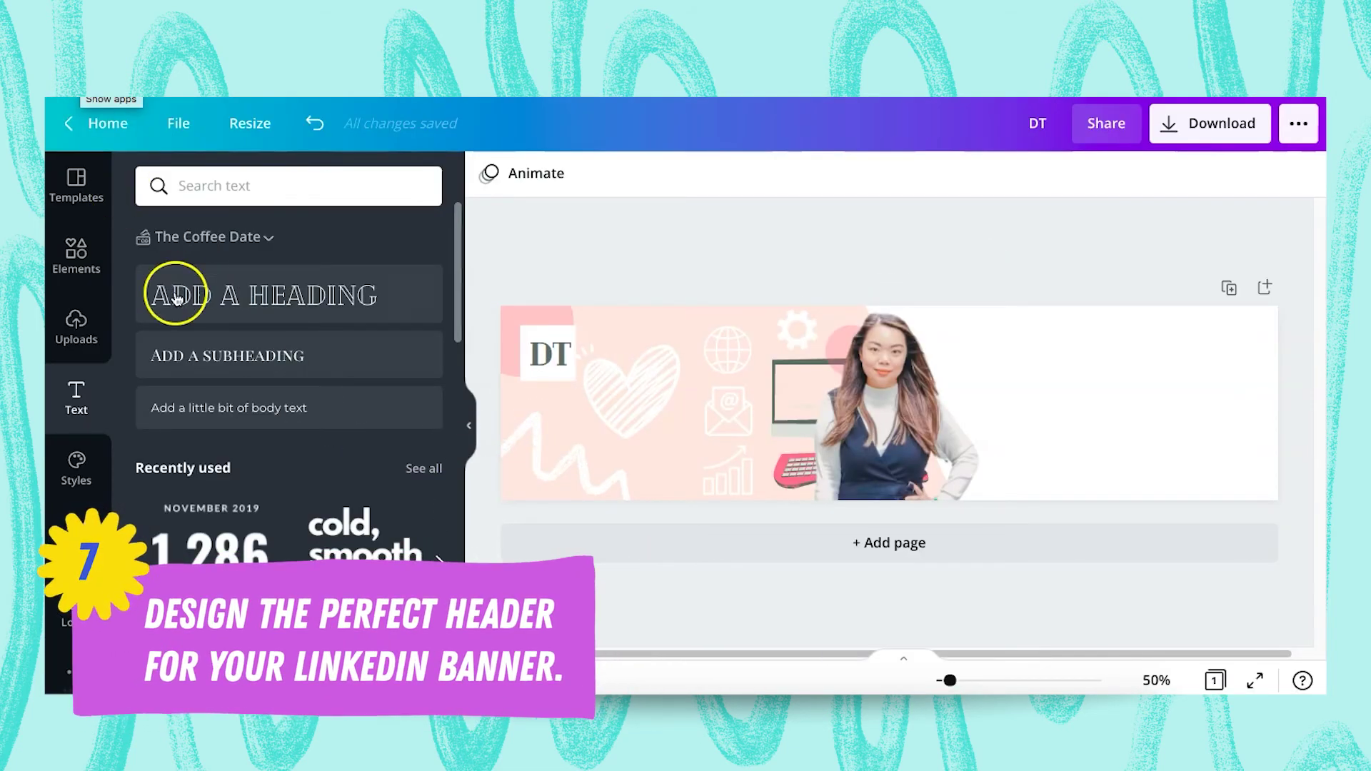
Step: Add a heading on the white area beside the portrait, make it bold and set its size to 50.5
{"action": "left_click_drag", "start_coordinate": [169, 293], "coordinate": [996, 357]}
{"action": "left_click", "coordinate": [821, 173]}
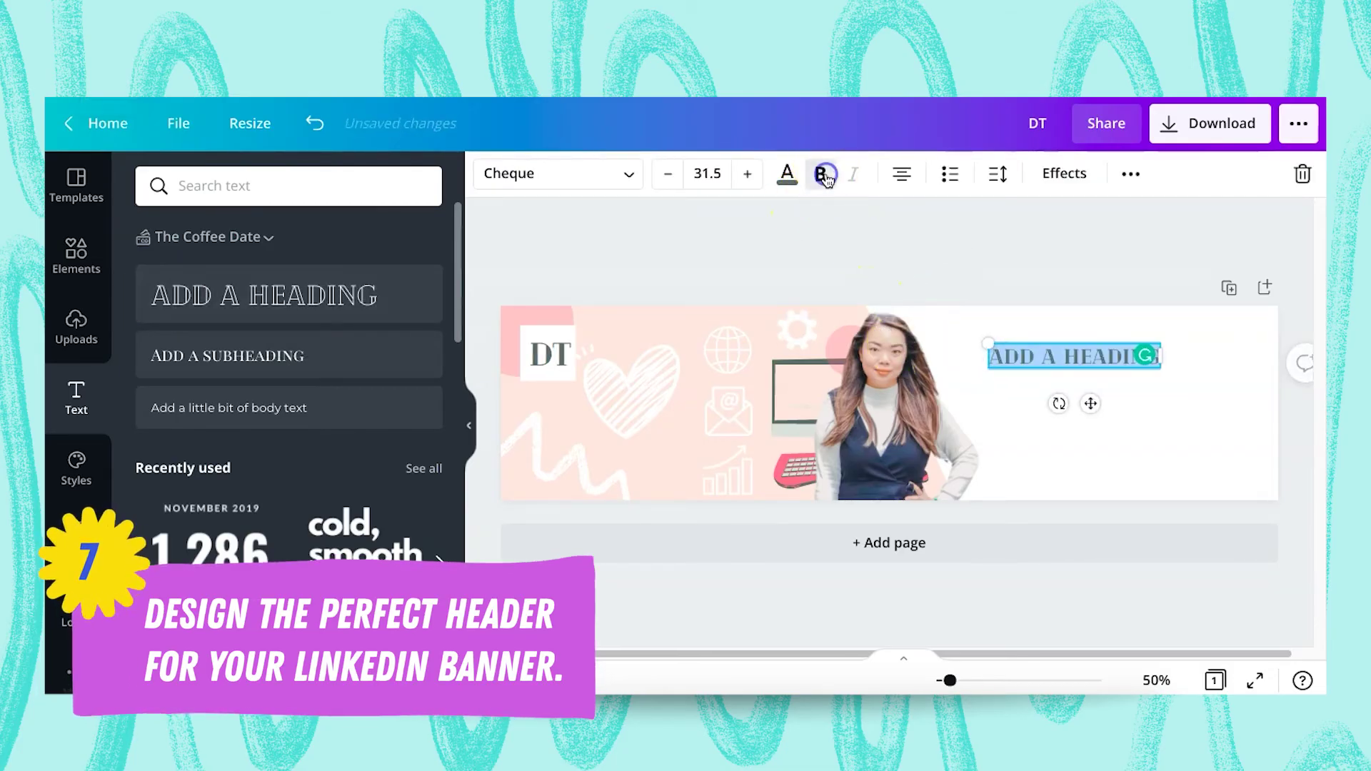
{"action": "left_click", "coordinate": [748, 175]}
{"action": "left_click", "coordinate": [748, 175]}
{"action": "left_click", "coordinate": [747, 175]}
{"action": "left_click", "coordinate": [748, 175]}
{"action": "left_click", "coordinate": [748, 175]}
{"action": "left_click", "coordinate": [748, 175]}
{"action": "left_click", "coordinate": [747, 175]}
{"action": "left_click", "coordinate": [748, 175]}
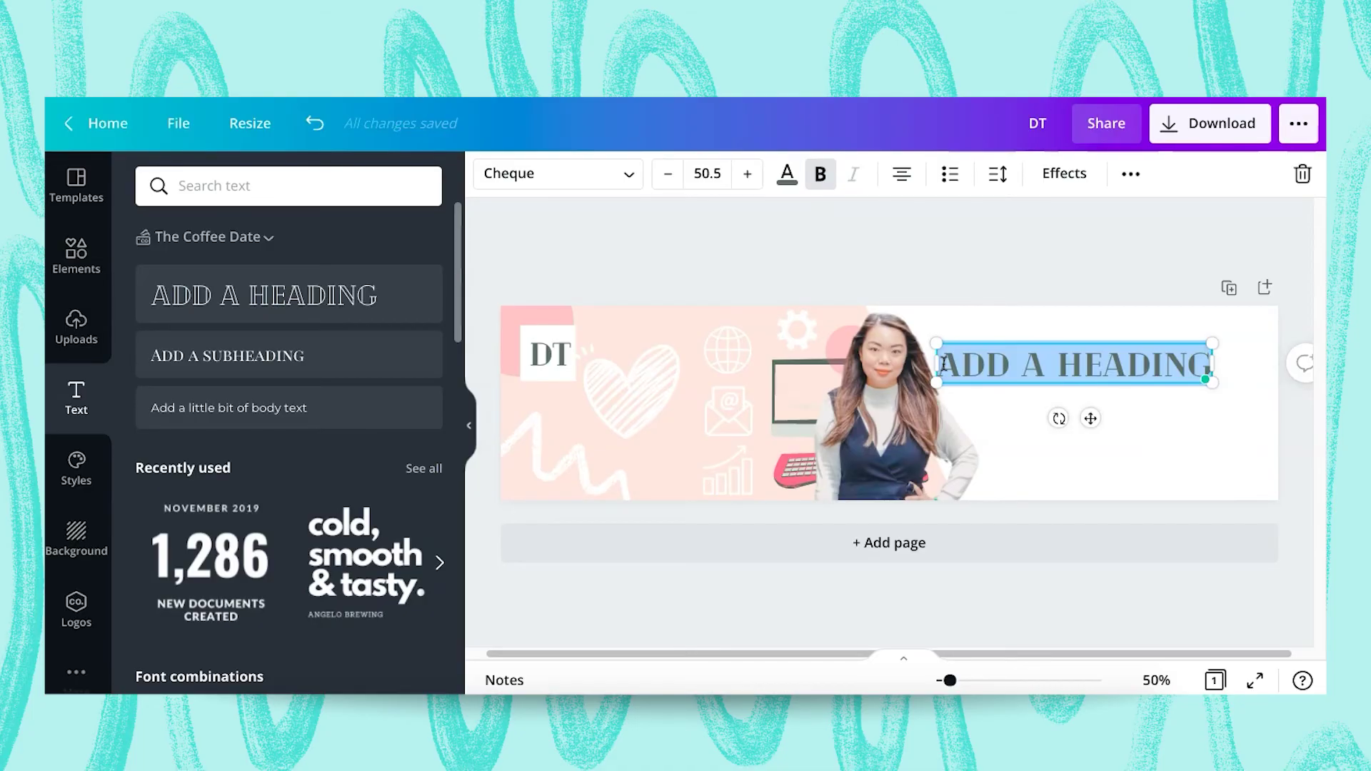
Step: Change the heading to "MARKETING FOR CREATIVES" on two lines, left-align it and move it clear of the portrait
{"action": "type", "text": "MARKETING FOR"}
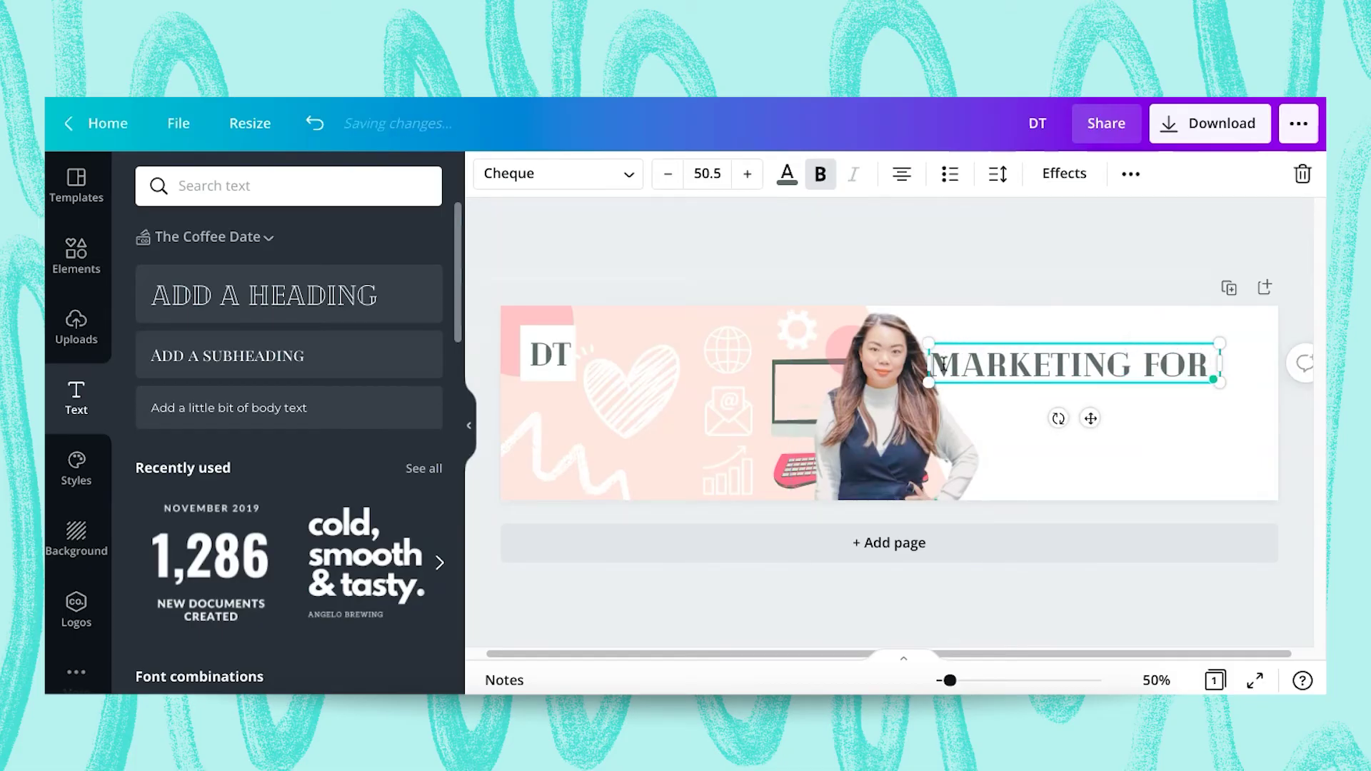
{"action": "key", "text": "Return"}
{"action": "type", "text": "CREATIVES"}
{"action": "left_click_drag", "start_coordinate": [1197, 409], "coordinate": [907, 365]}
{"action": "left_click", "coordinate": [902, 178]}
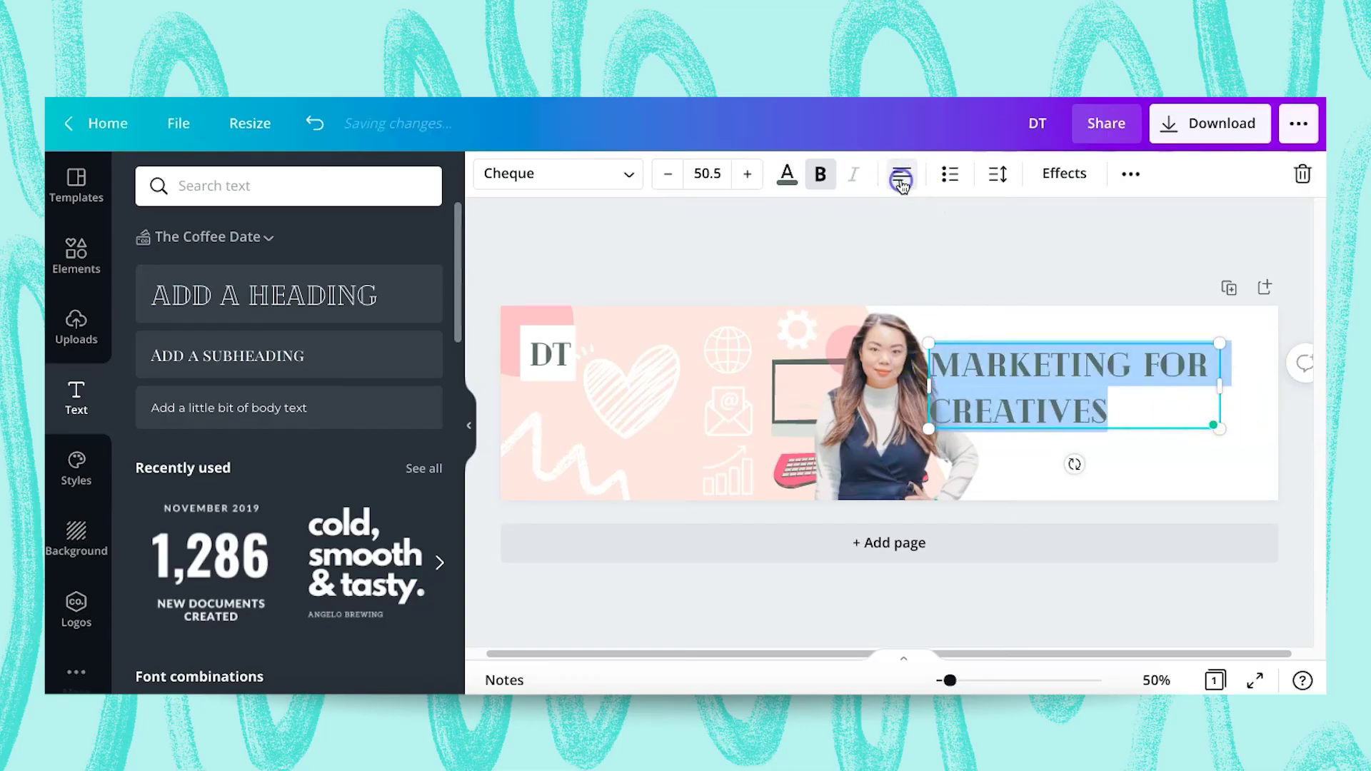
{"action": "left_click", "coordinate": [897, 239]}
{"action": "left_click_drag", "start_coordinate": [988, 370], "coordinate": [1019, 363]}
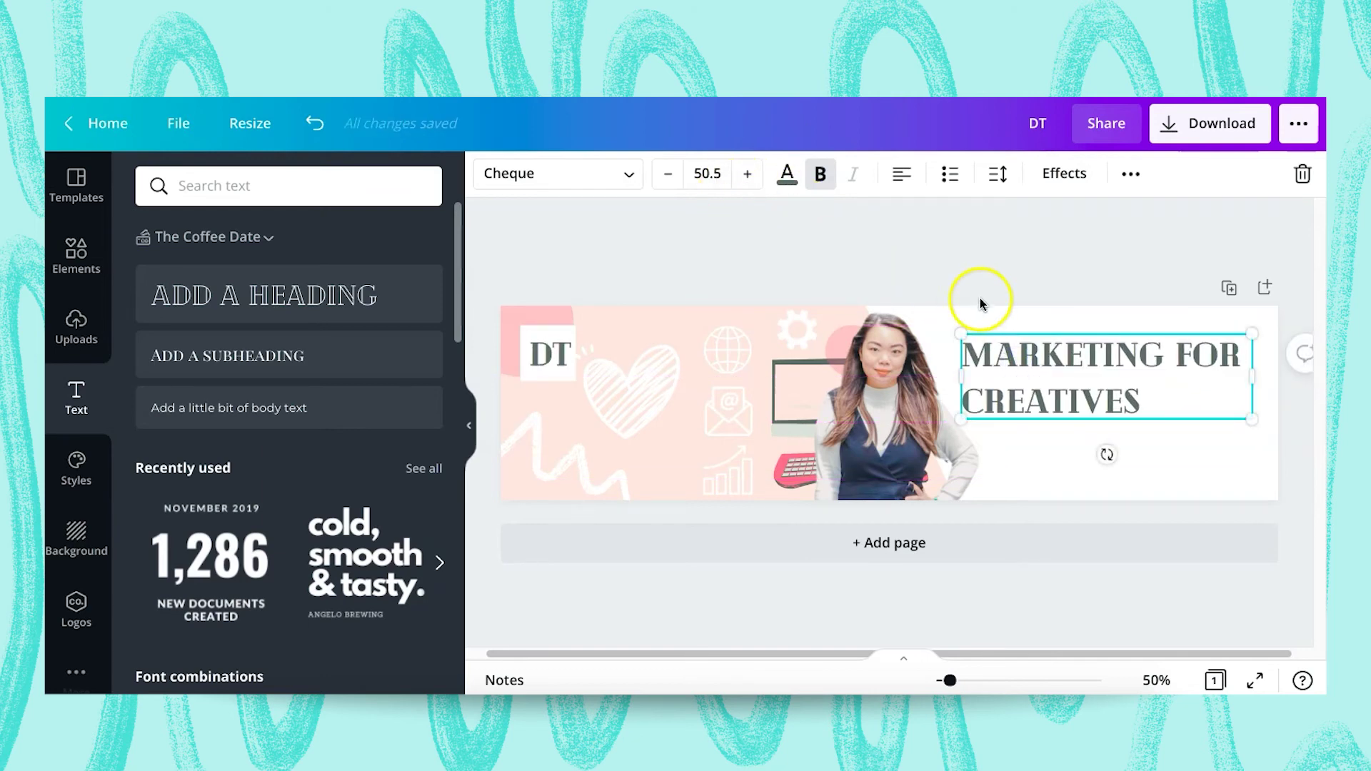
Step: Reduce the "MARKETING FOR CREATIVES" heading to size 43.5 and keep it beside the portrait
{"action": "left_click", "coordinate": [670, 179]}
{"action": "left_click", "coordinate": [670, 179]}
{"action": "left_click", "coordinate": [670, 179]}
{"action": "left_click", "coordinate": [670, 178]}
{"action": "left_click", "coordinate": [670, 178]}
{"action": "left_click", "coordinate": [670, 178]}
{"action": "left_click", "coordinate": [670, 179]}
{"action": "left_click", "coordinate": [964, 261]}
{"action": "left_click", "coordinate": [1157, 349]}
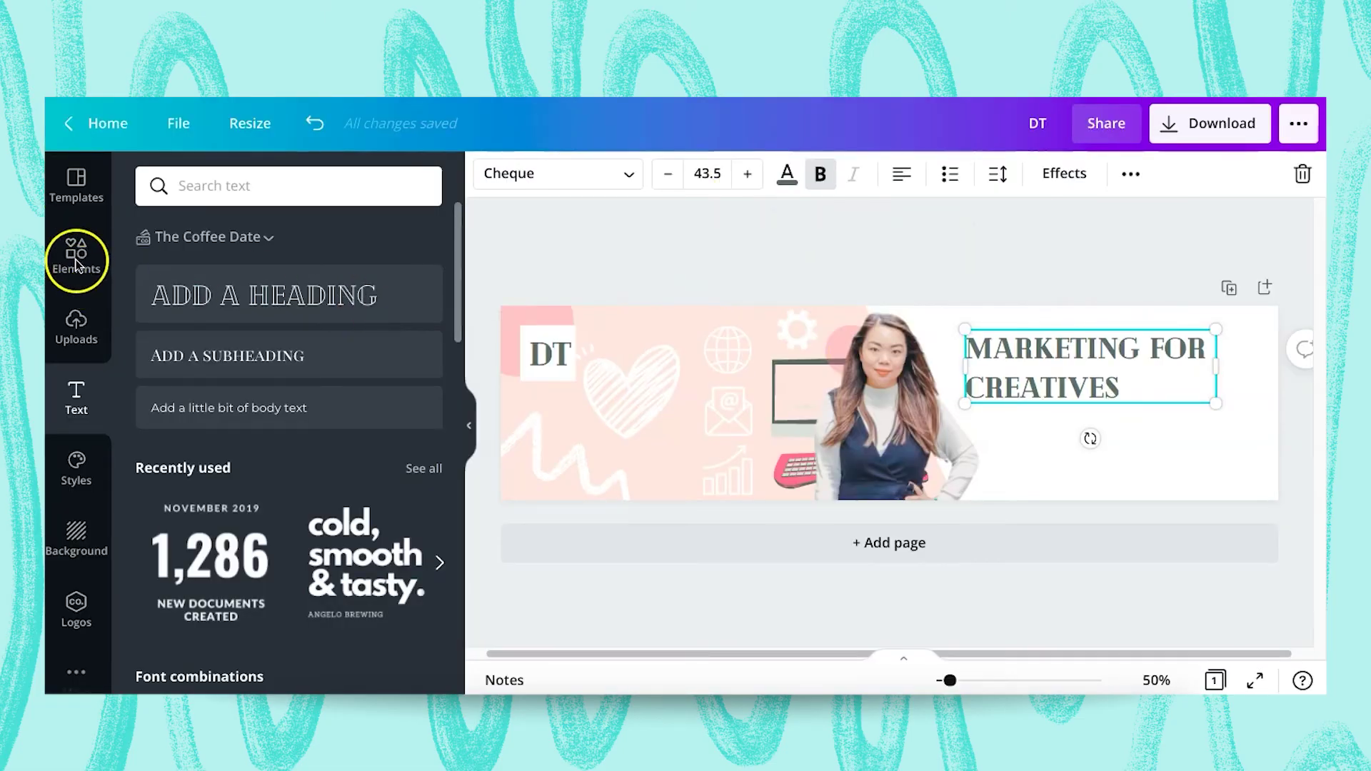
Step: Add a square shape and stretch it into a bar about 529 wide behind the "MARKETING FOR" line
{"action": "left_click", "coordinate": [83, 282]}
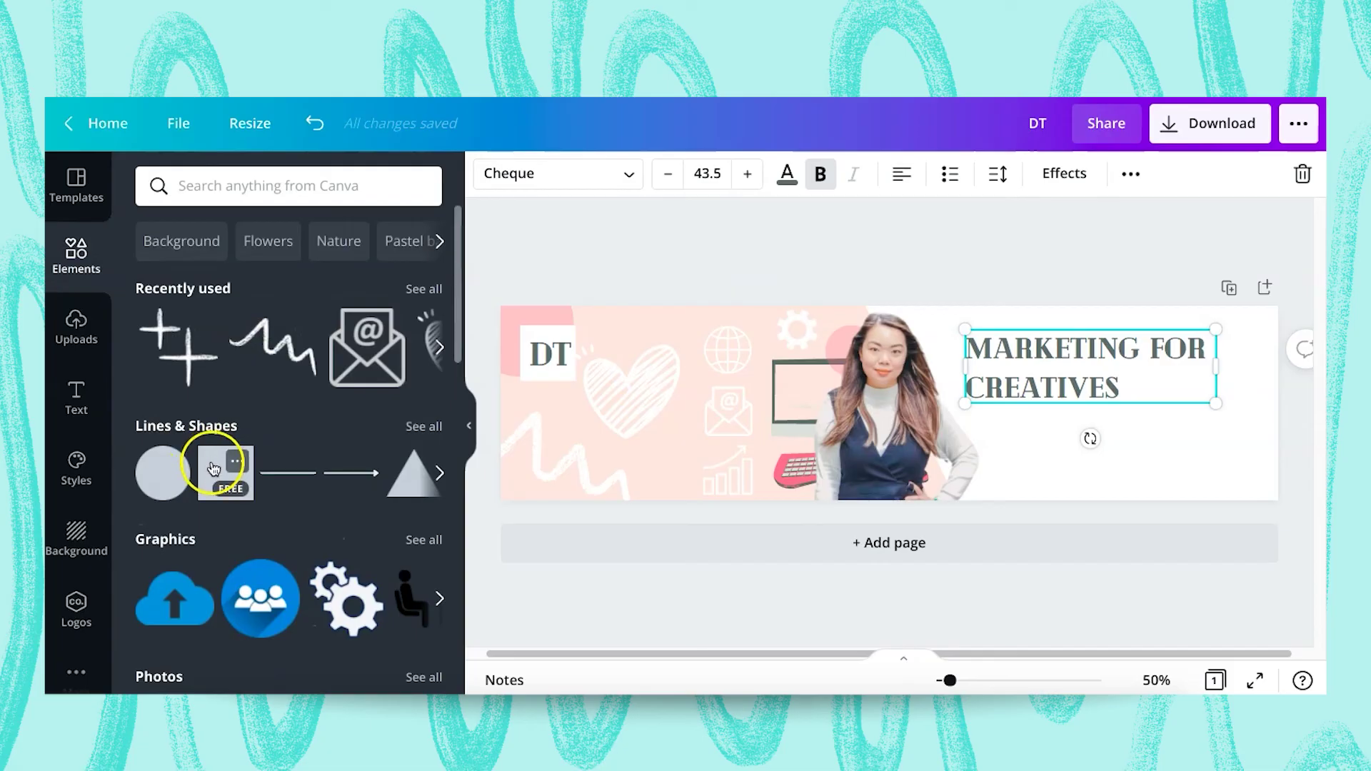
{"action": "left_click_drag", "start_coordinate": [209, 469], "coordinate": [949, 379]}
{"action": "left_click_drag", "start_coordinate": [965, 429], "coordinate": [1142, 346]}
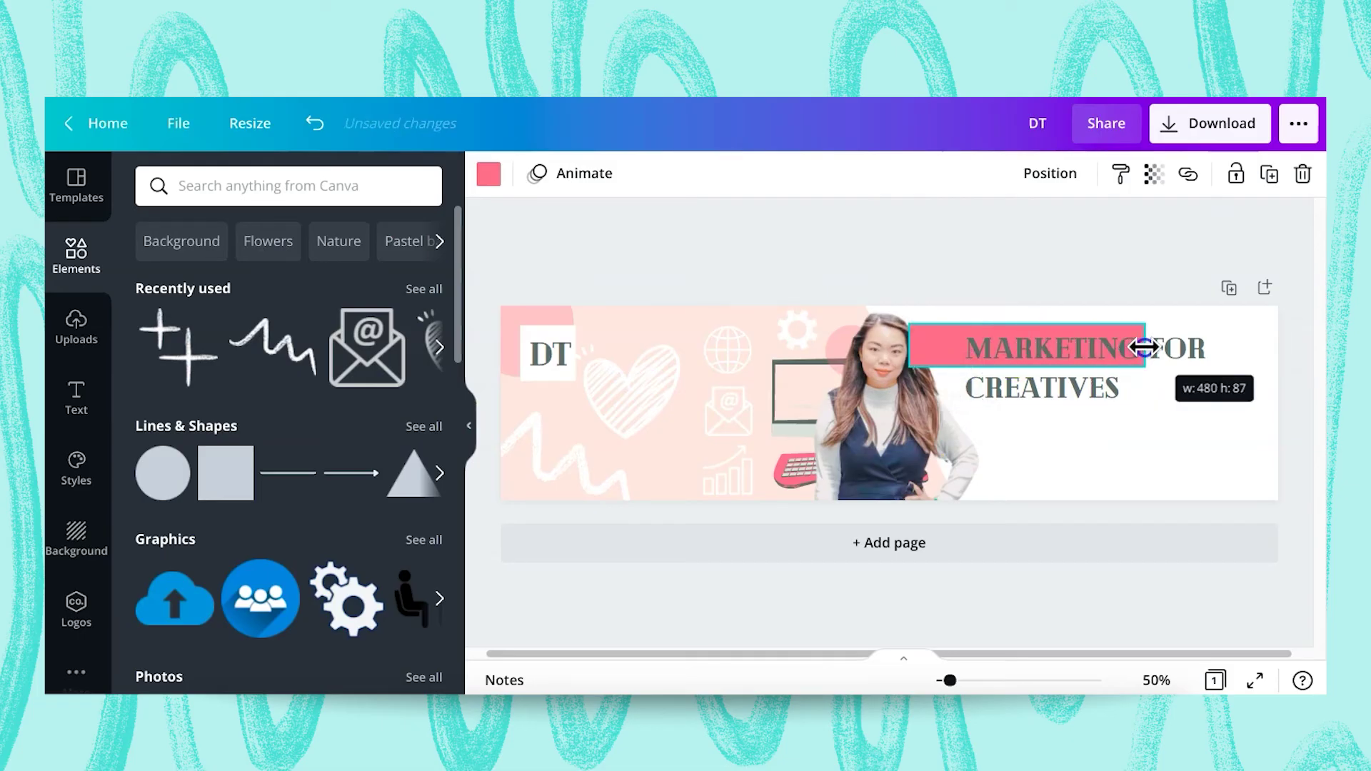
{"action": "left_click_drag", "start_coordinate": [942, 345], "coordinate": [983, 345]}
{"action": "left_click_drag", "start_coordinate": [1191, 347], "coordinate": [1214, 350]}
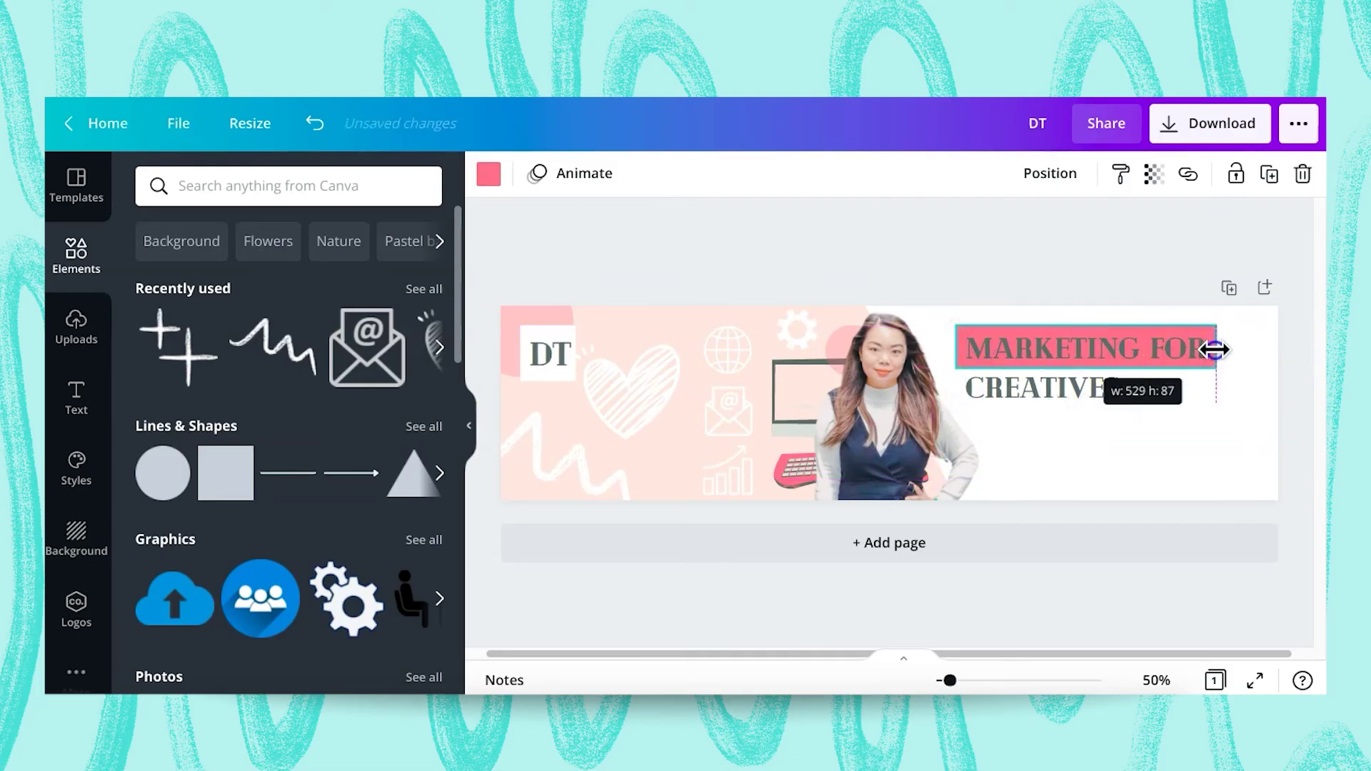
{"action": "left_click_drag", "start_coordinate": [1093, 326], "coordinate": [1093, 329]}
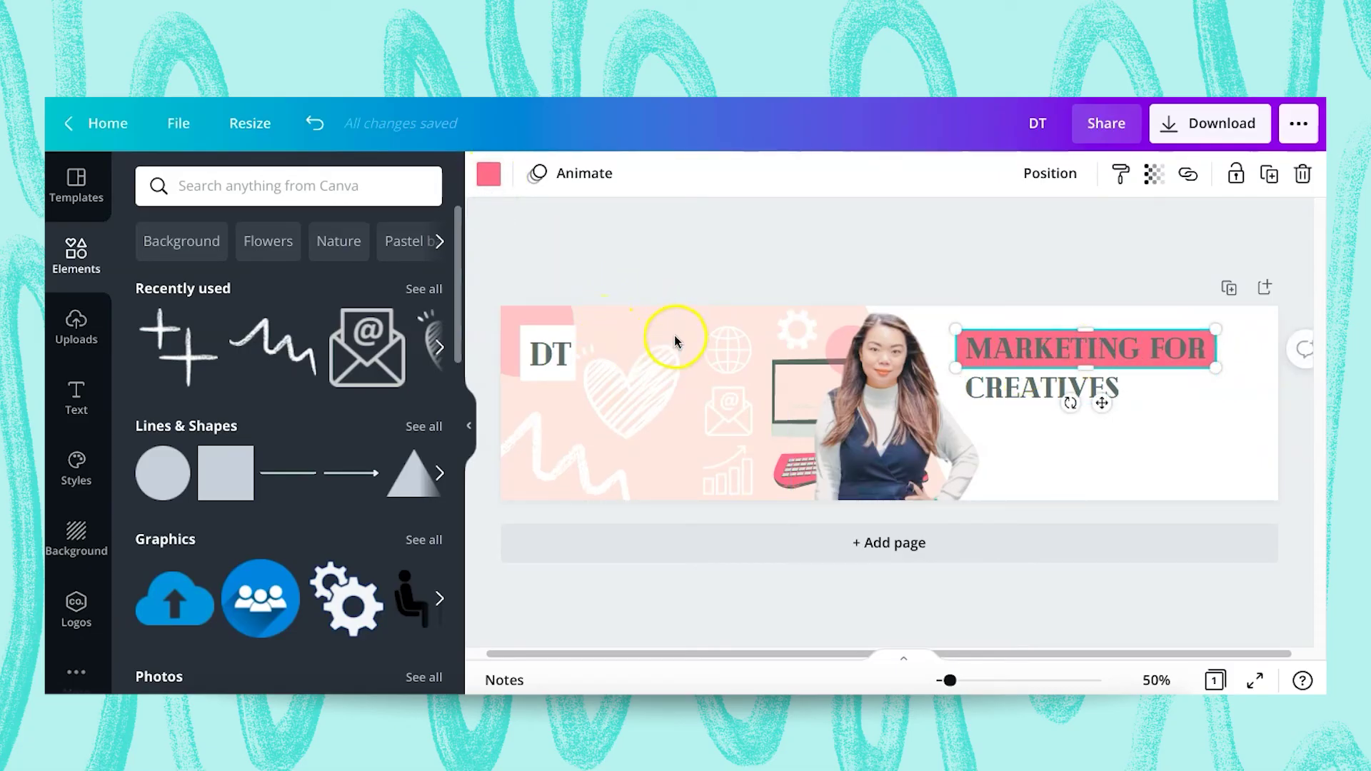
Step: Recolor the bar behind "MARKETING FOR" with the pale pink from Rosettes and Cream
{"action": "left_click", "coordinate": [500, 178]}
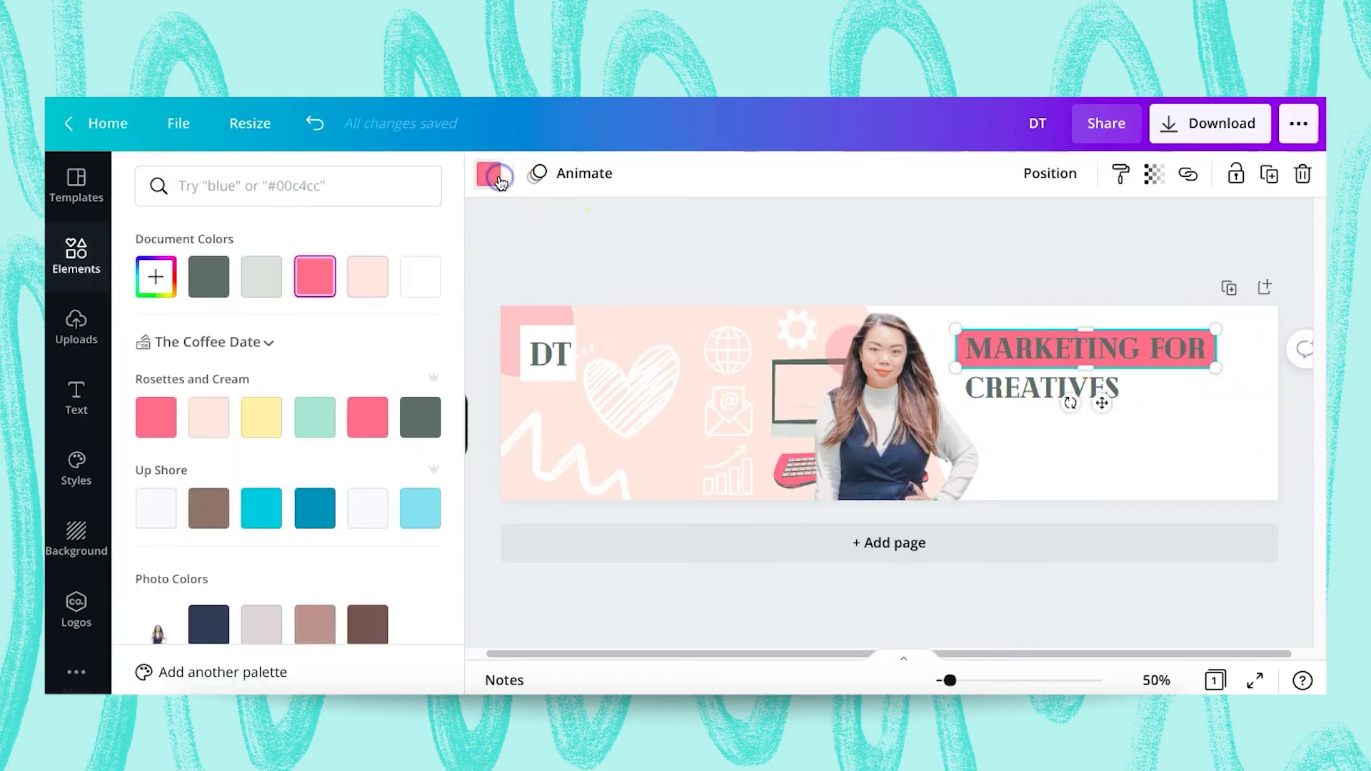
{"action": "left_click", "coordinate": [206, 423]}
{"action": "left_click", "coordinate": [880, 243]}
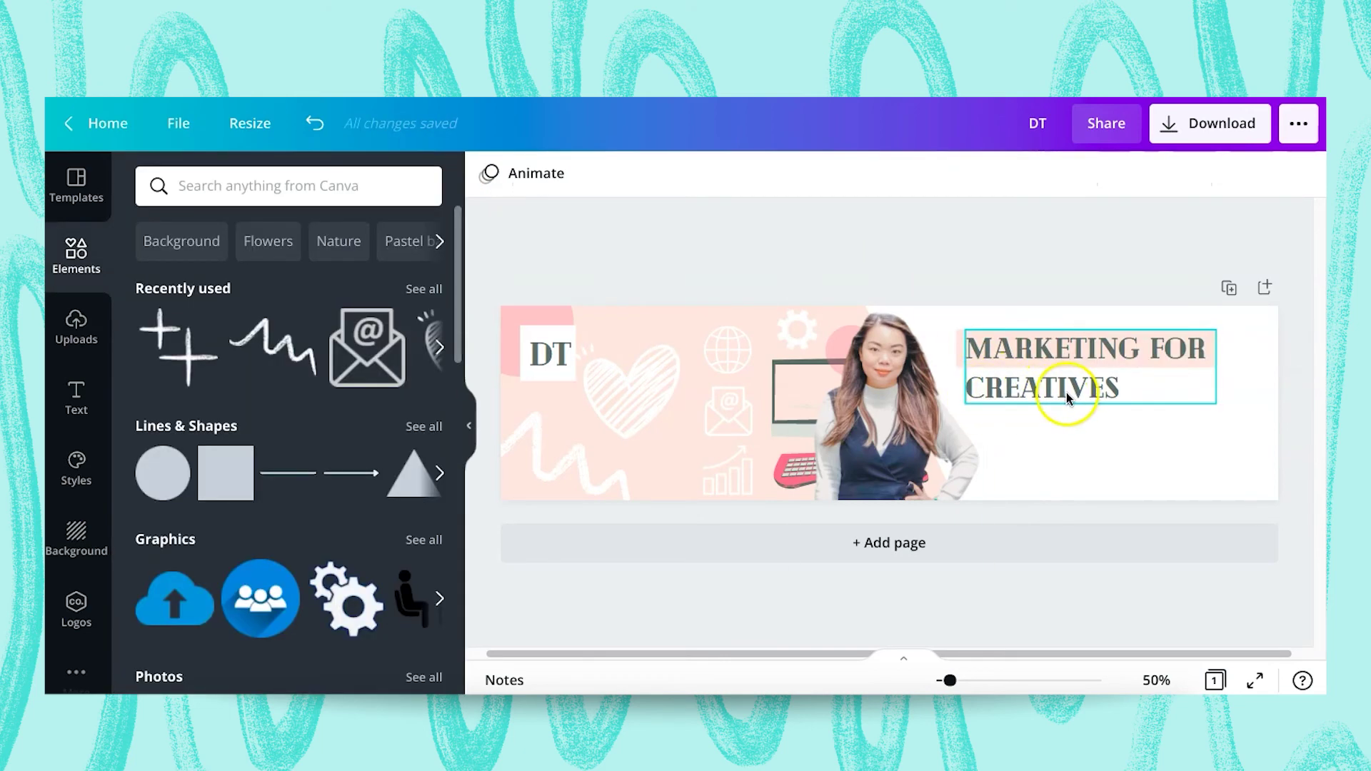
Step: Add another square shape and resize it into a bar behind the word "CREATIVES"
{"action": "left_click_drag", "start_coordinate": [222, 463], "coordinate": [1000, 441]}
{"action": "left_click_drag", "start_coordinate": [1032, 520], "coordinate": [1134, 391]}
{"action": "left_click_drag", "start_coordinate": [1043, 401], "coordinate": [1123, 393]}
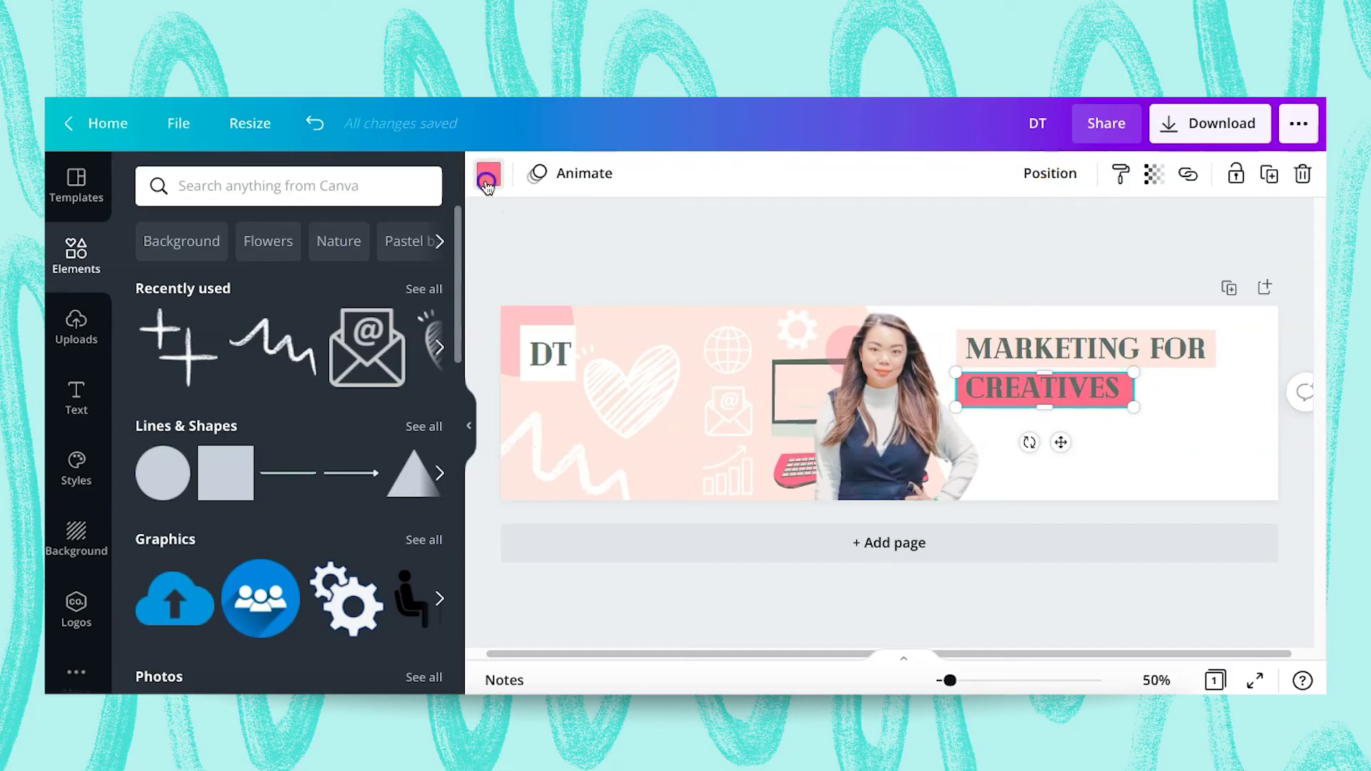
Step: Recolor the bar behind "CREATIVES" with the pale pink from Rosettes and Cream
{"action": "left_click", "coordinate": [486, 185]}
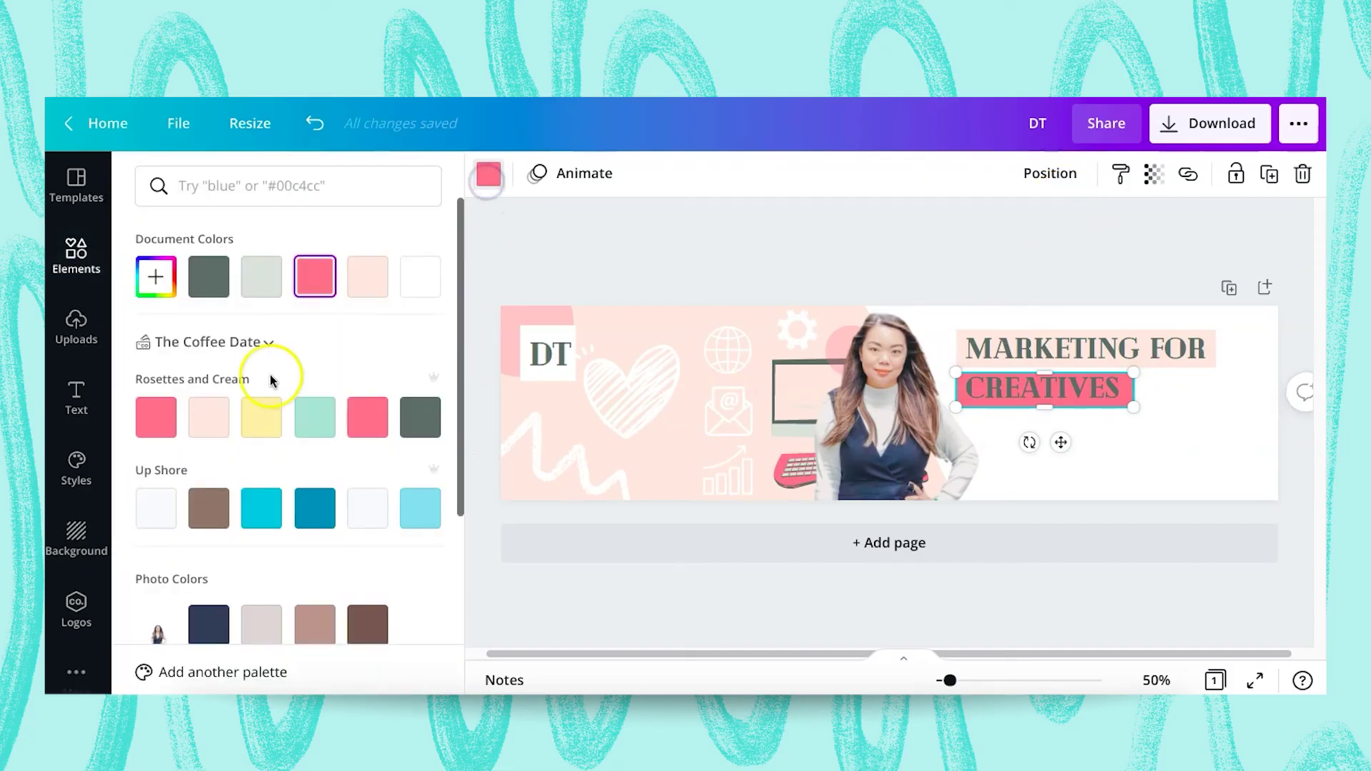
{"action": "left_click", "coordinate": [210, 421]}
{"action": "left_click", "coordinate": [981, 258]}
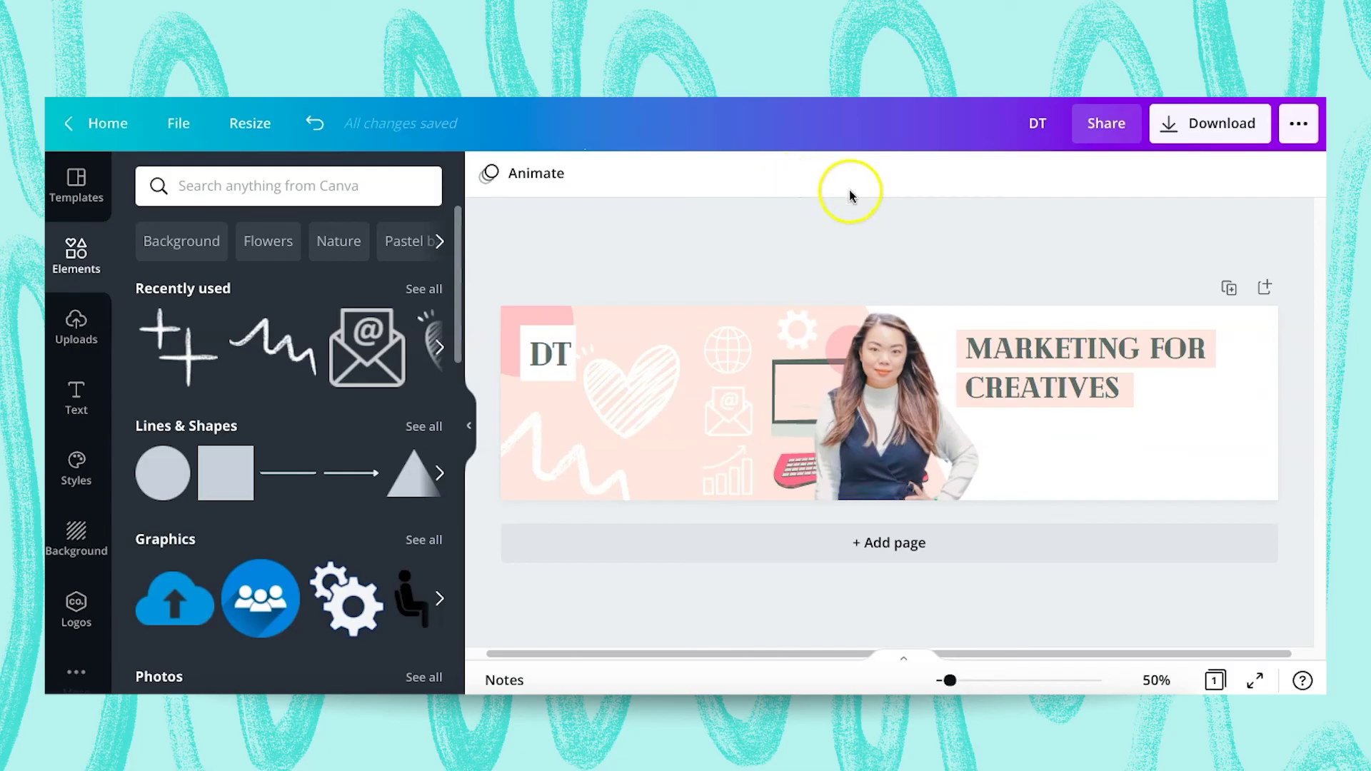
Step: Add a body text box below the "CREATIVES" line and set its font size to 24
{"action": "left_click", "coordinate": [83, 407]}
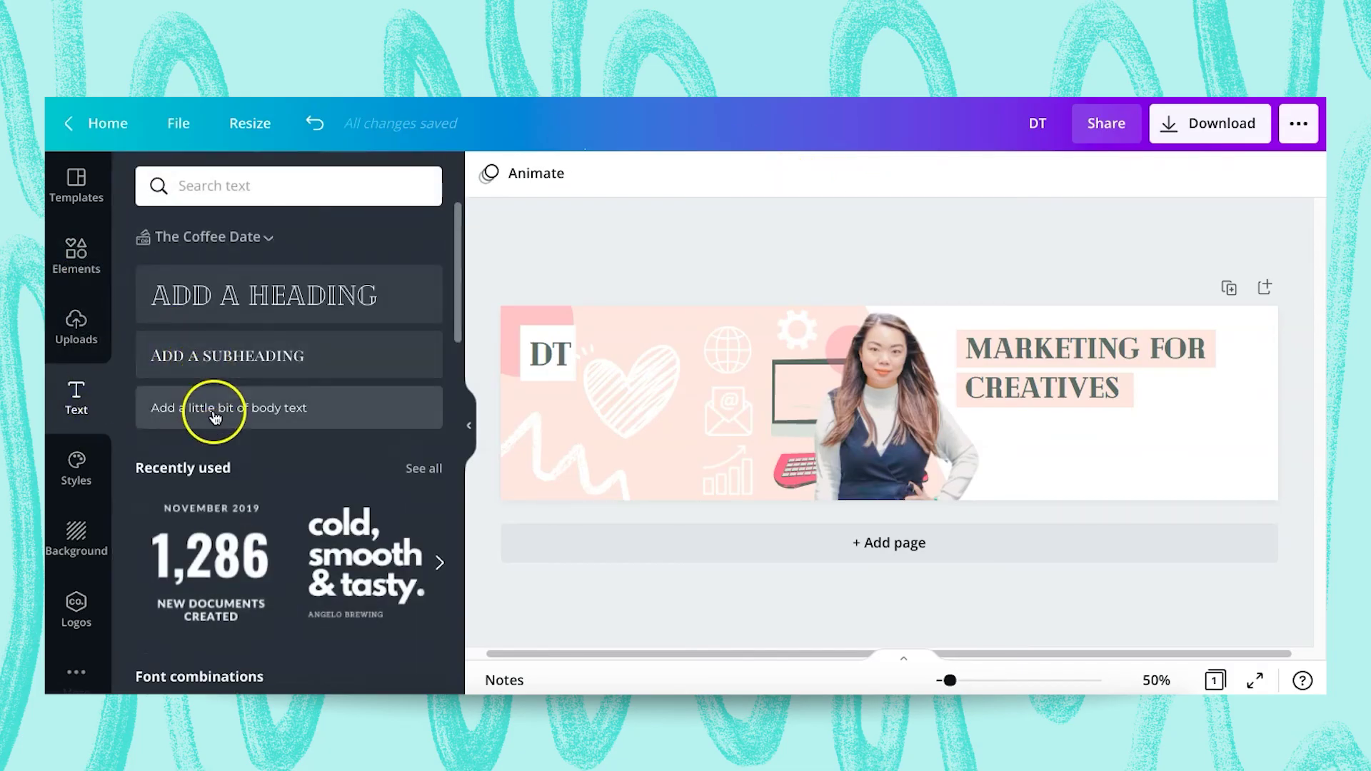
{"action": "left_click_drag", "start_coordinate": [165, 417], "coordinate": [931, 421]}
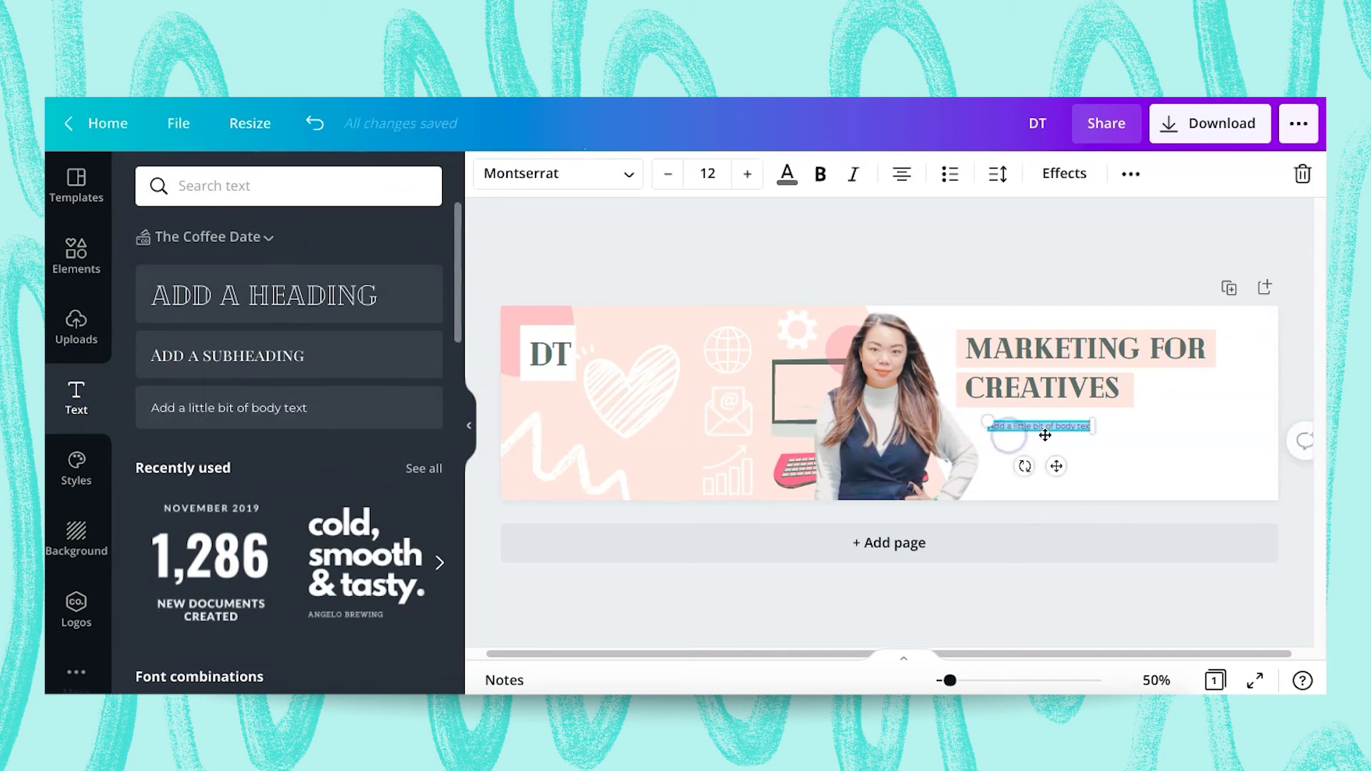
{"action": "left_click", "coordinate": [747, 174]}
{"action": "left_click", "coordinate": [747, 174]}
{"action": "left_click", "coordinate": [747, 173]}
{"action": "left_click", "coordinate": [747, 174]}
{"action": "left_click", "coordinate": [747, 174]}
{"action": "left_click", "coordinate": [746, 174]}
{"action": "left_click", "coordinate": [747, 173]}
{"action": "left_click", "coordinate": [747, 173]}
{"action": "left_click", "coordinate": [747, 173]}
Step: Replace the body text with "Follow for marketing and blogging tips!" and wrap it onto two lines below the heading
{"action": "left_click", "coordinate": [1030, 433]}
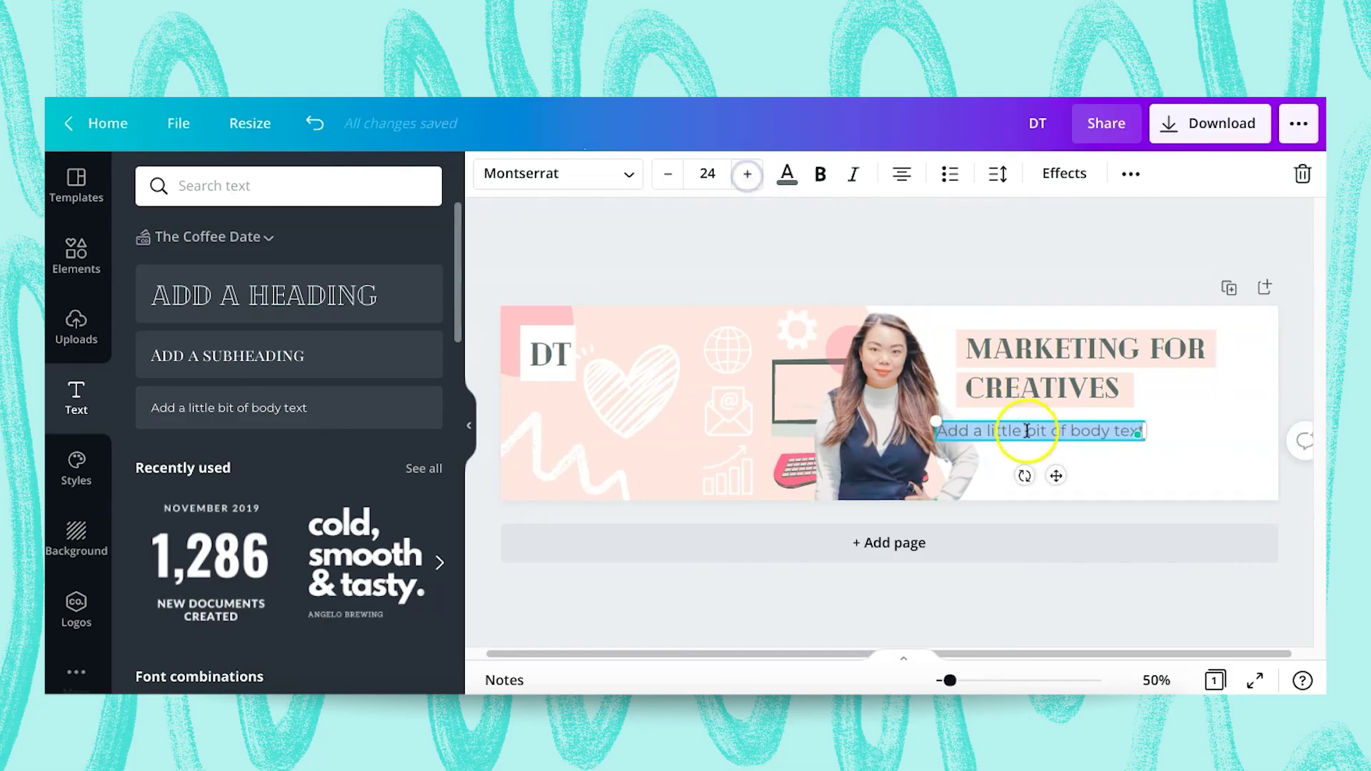
{"action": "triple_click", "coordinate": [1030, 433]}
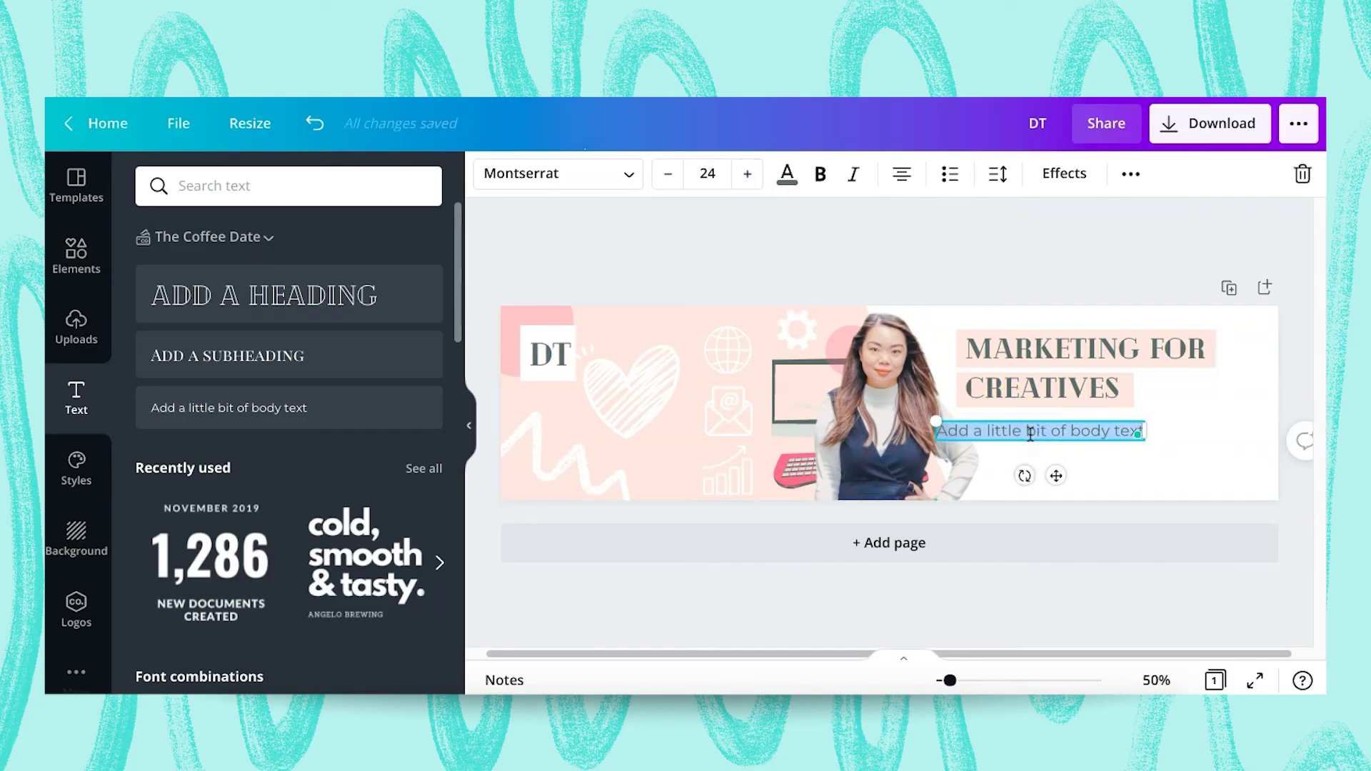
{"action": "key", "text": "BackSpace"}
{"action": "type", "text": "Follow for marketing and blogging"}
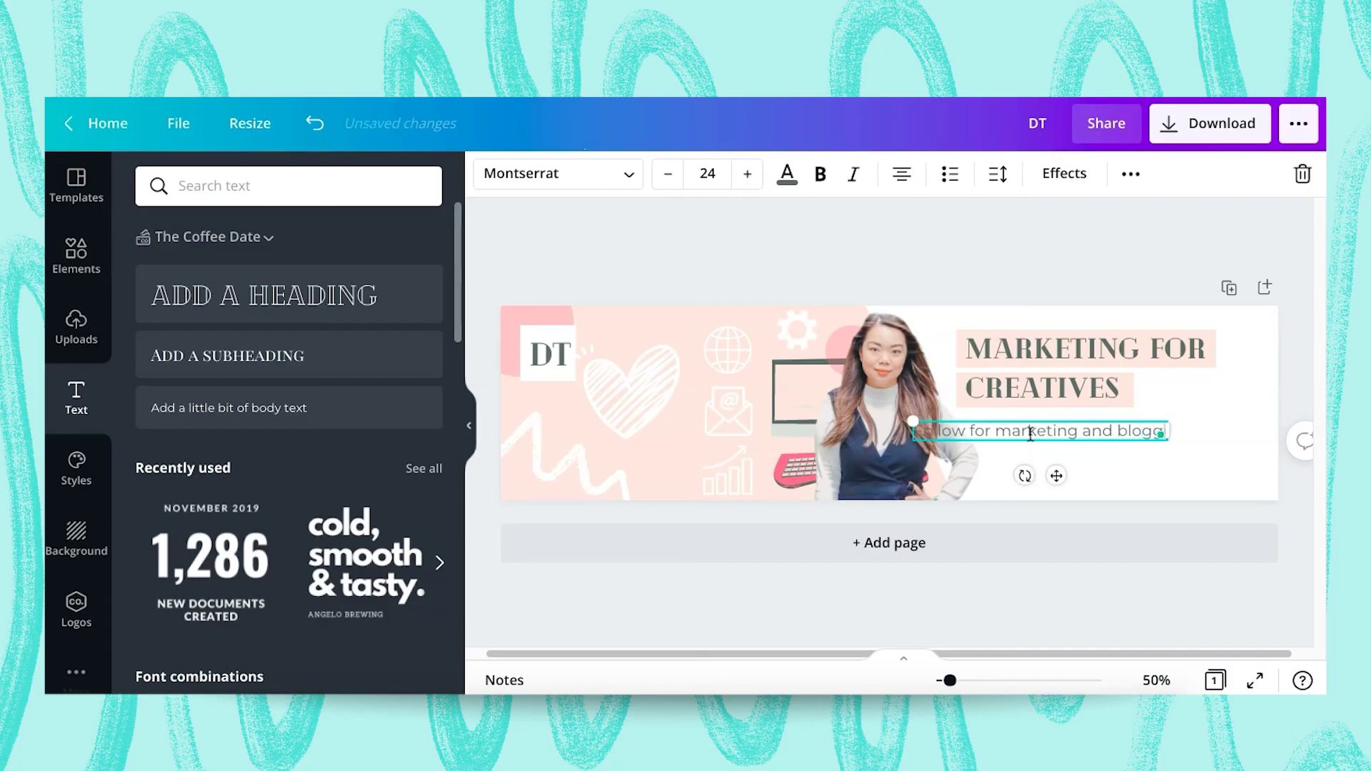
{"action": "type", "text": " tips!"}
{"action": "left_click", "coordinate": [1060, 431]}
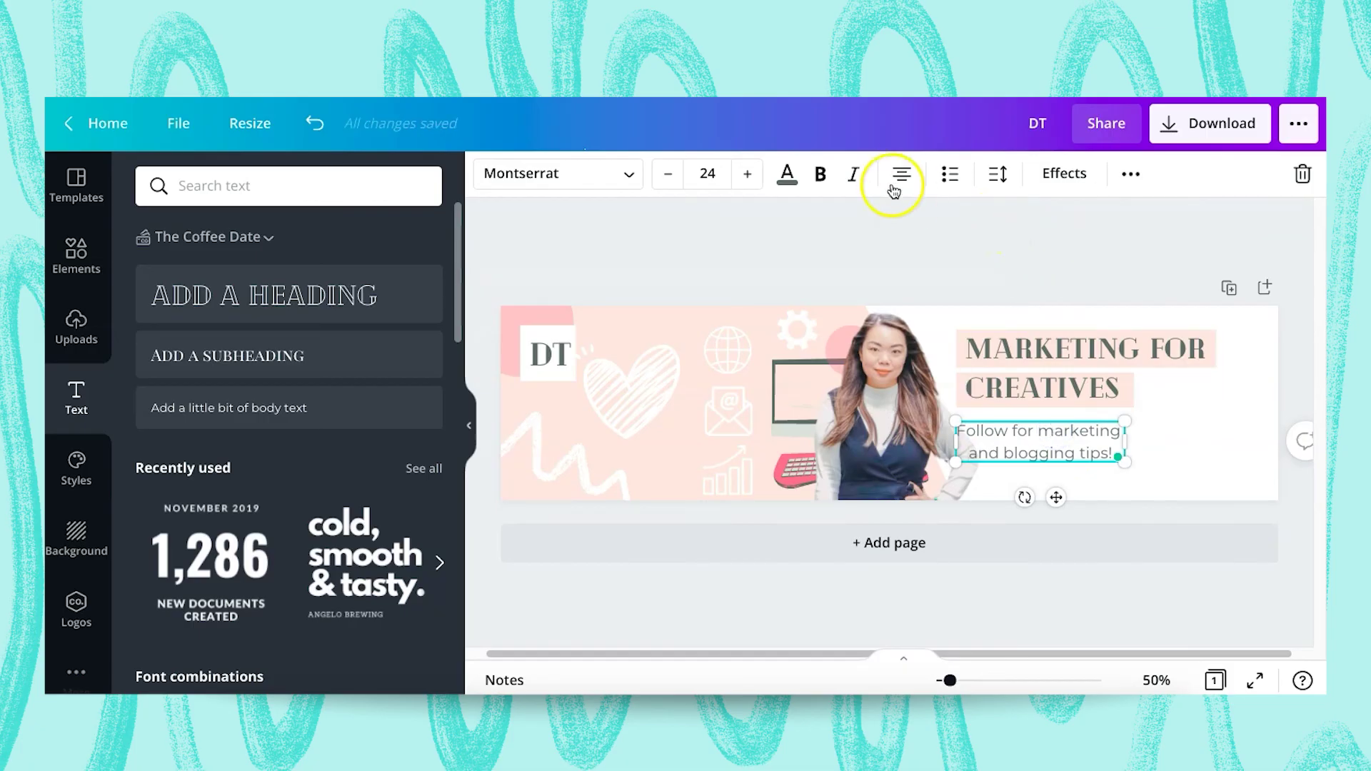
Step: Left-align the "Follow for marketing and blogging tips!" text and move it slightly right and down, clear of the portrait
{"action": "left_click", "coordinate": [896, 175]}
{"action": "left_click", "coordinate": [926, 250]}
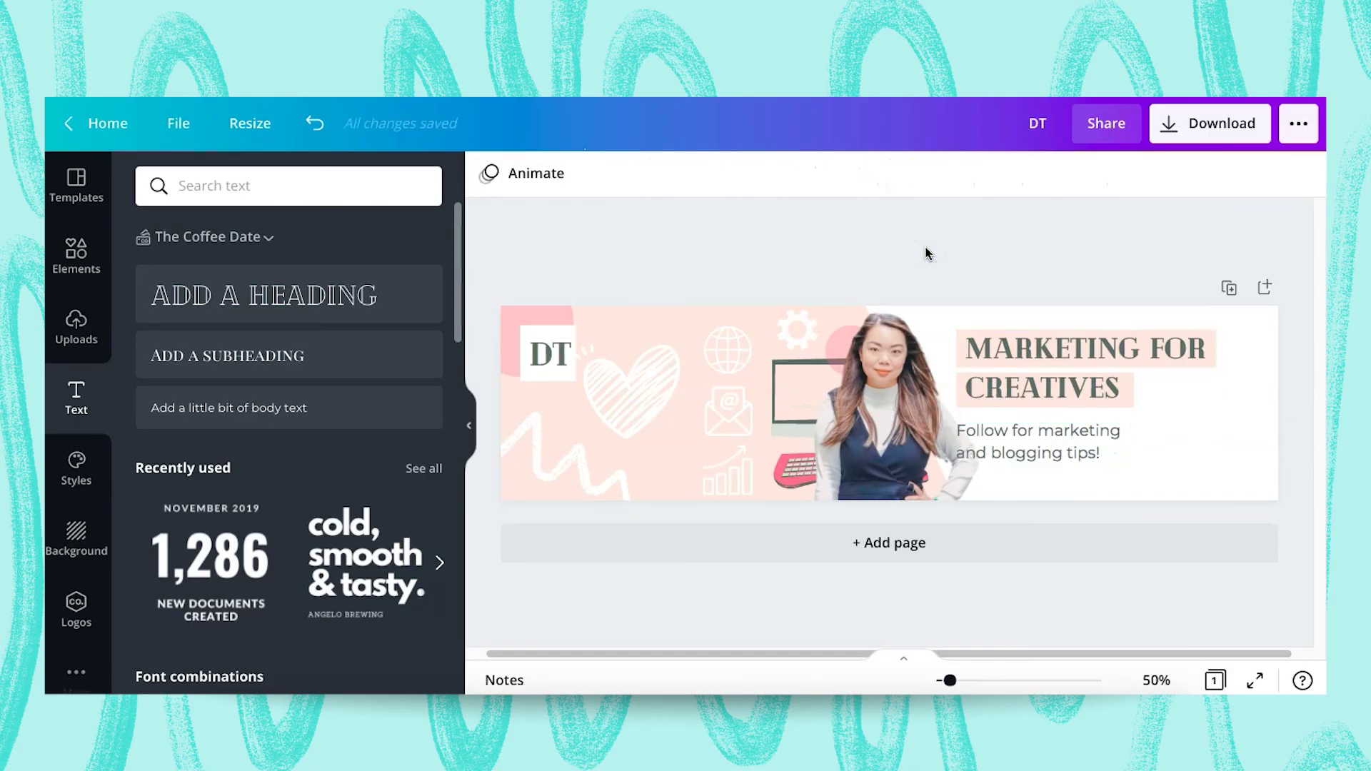
{"action": "left_click_drag", "start_coordinate": [1056, 448], "coordinate": [1084, 452]}
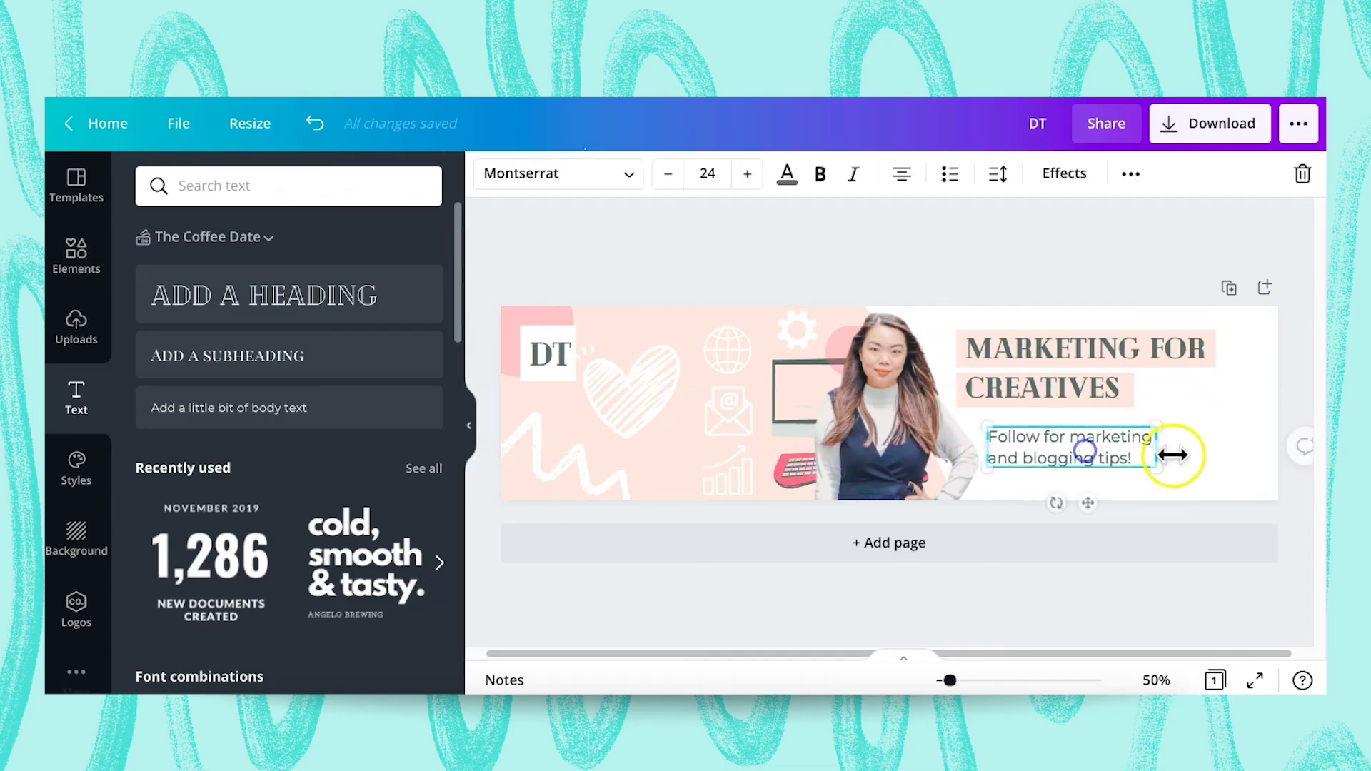
{"action": "left_click", "coordinate": [995, 269]}
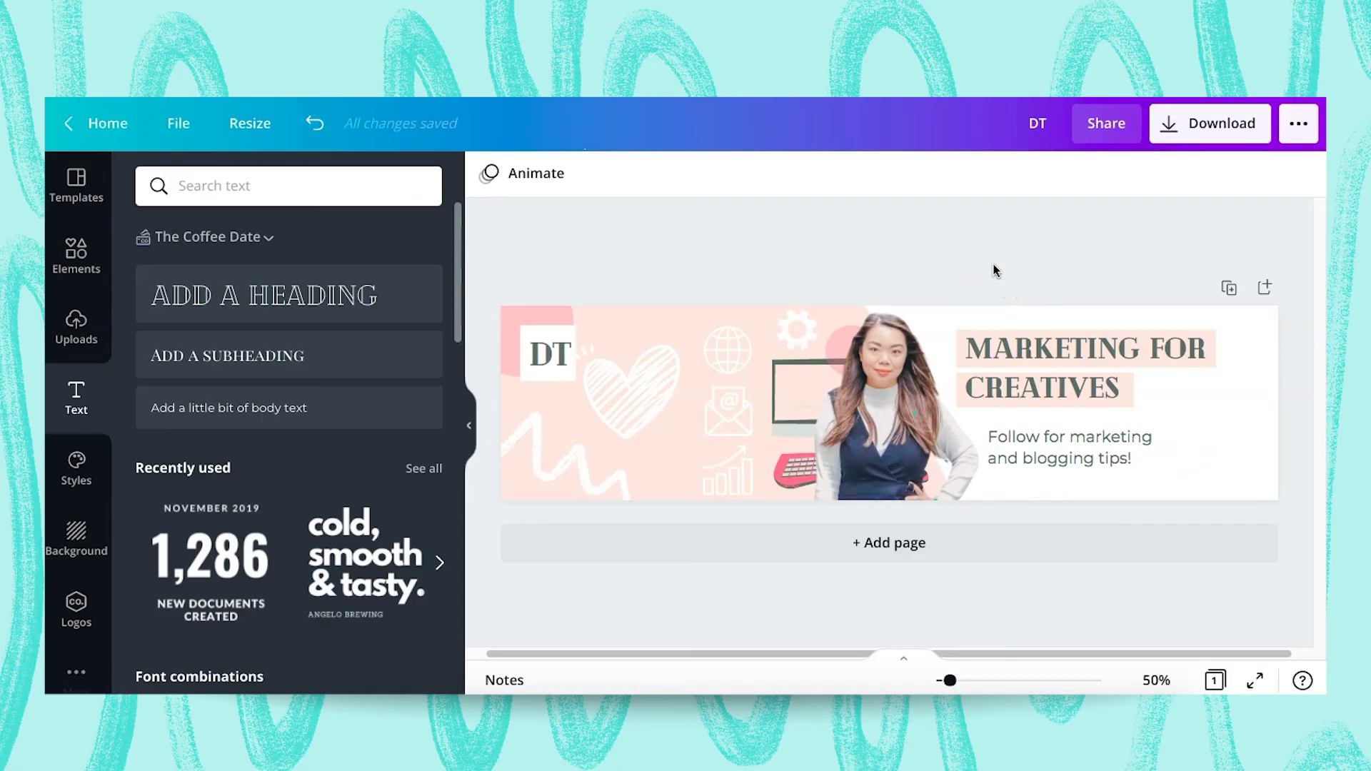
Step: Move the "MARKETING FOR CREATIVES" heading together with its two pink bars so their left edge aligns with the tagline below
{"action": "left_click", "coordinate": [1030, 387]}
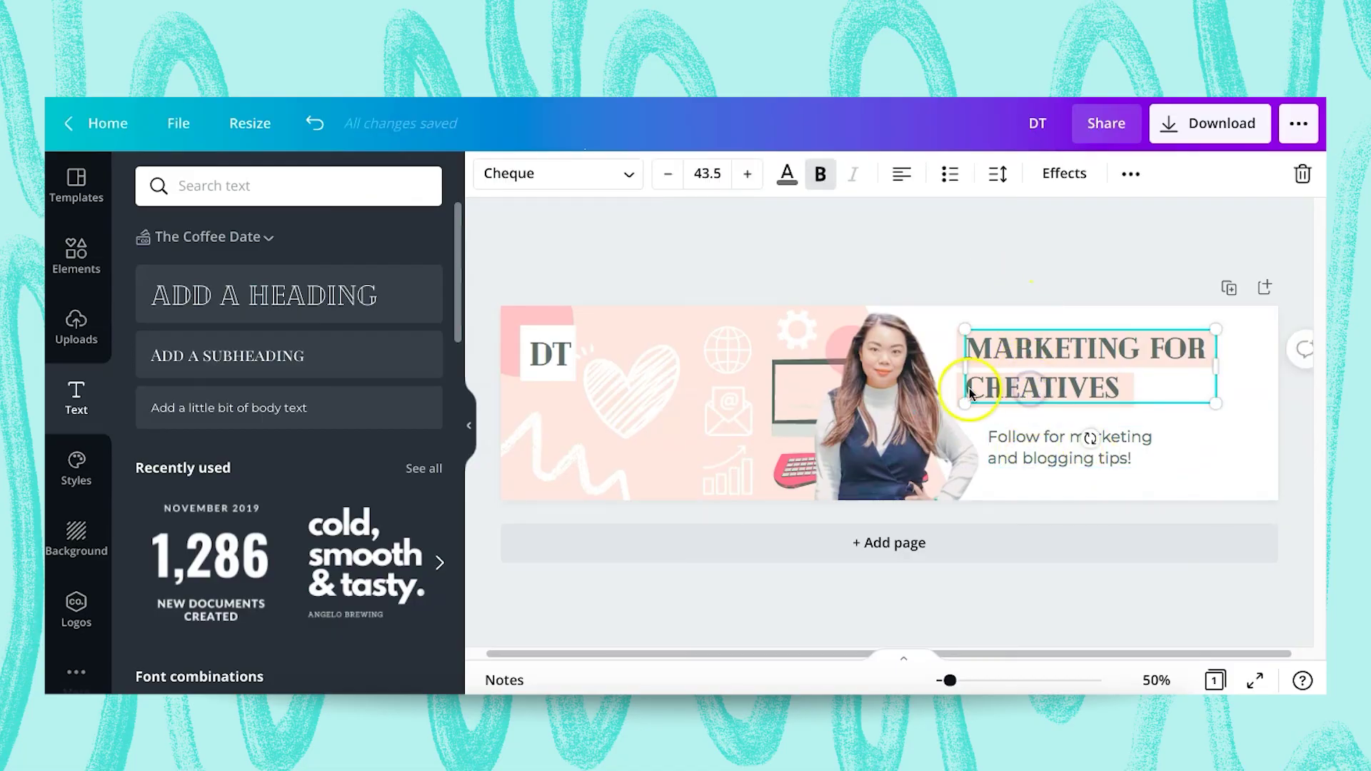
{"action": "left_click", "coordinate": [970, 293]}
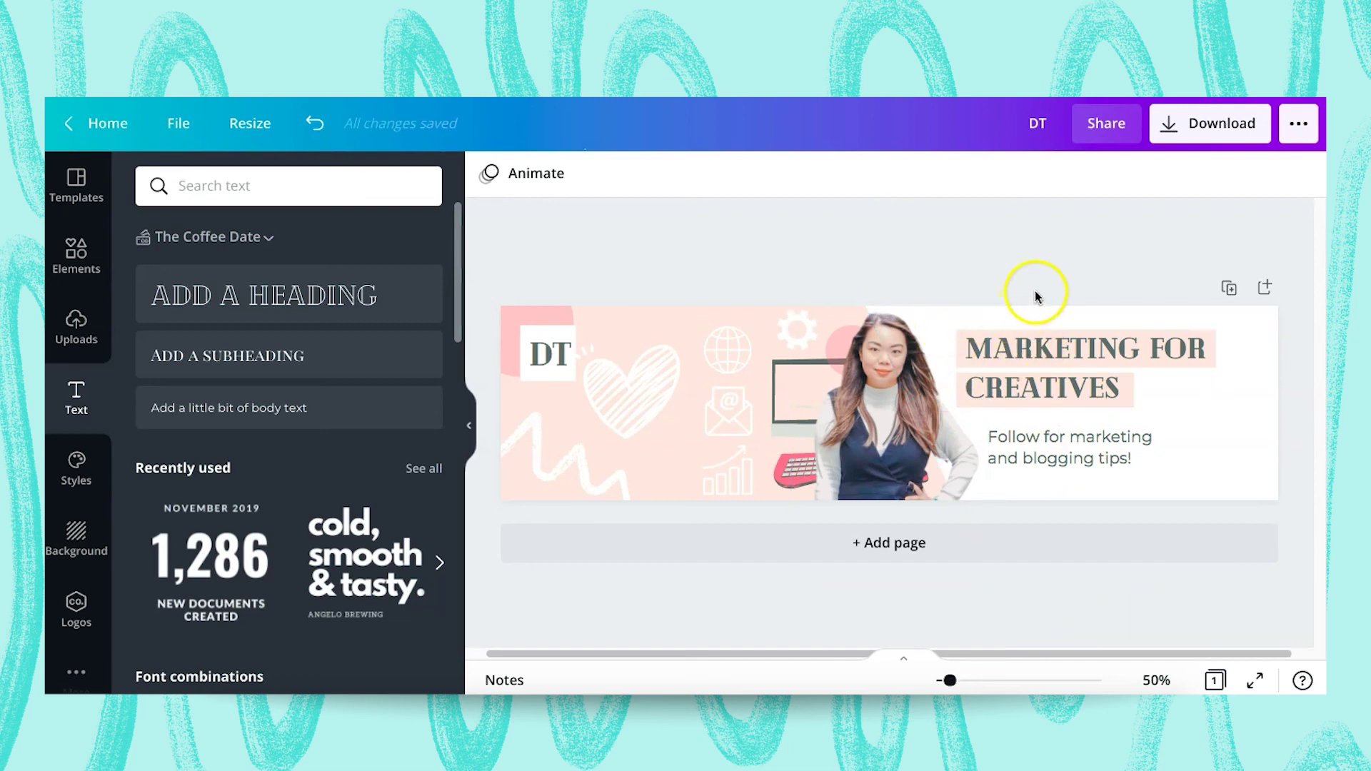
{"action": "left_click", "coordinate": [1047, 389]}
{"action": "left_click_drag", "start_coordinate": [1044, 389], "coordinate": [1069, 392]}
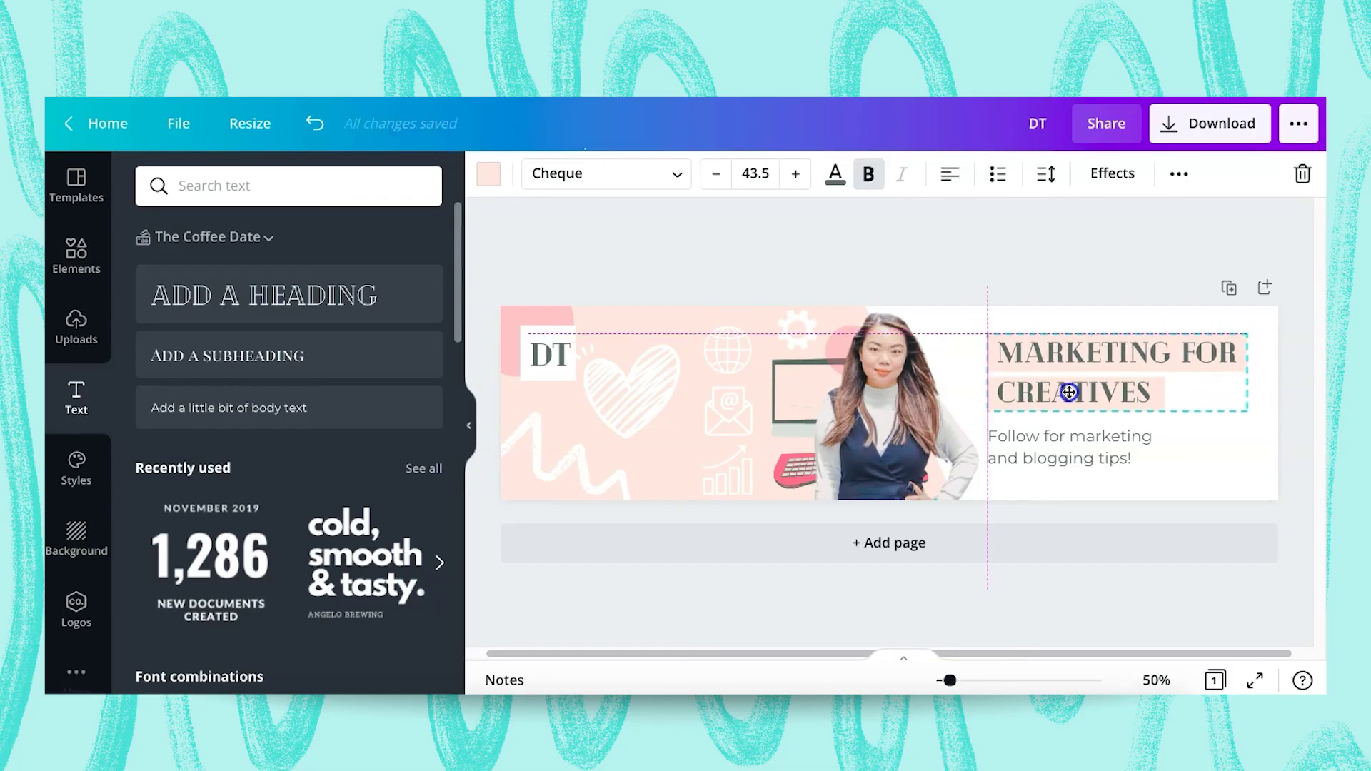
{"action": "left_click", "coordinate": [1000, 260]}
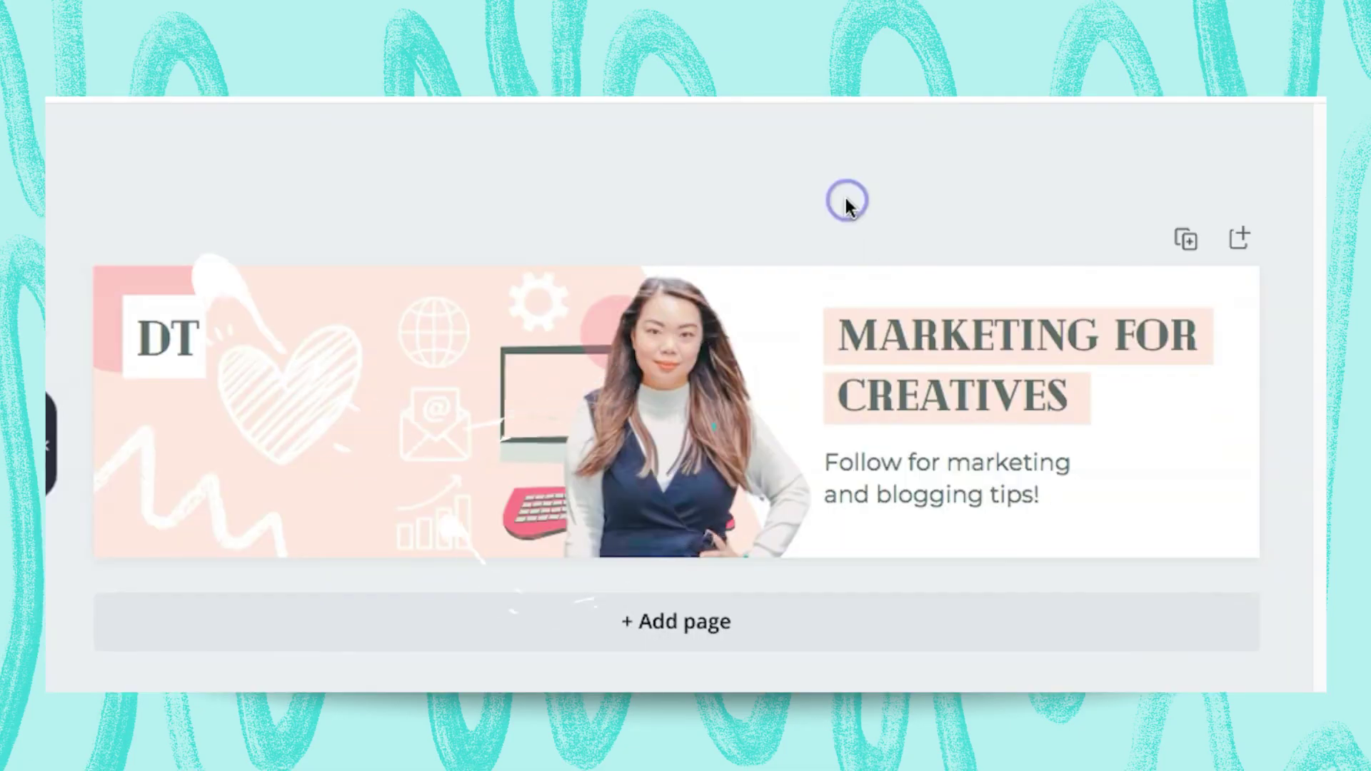